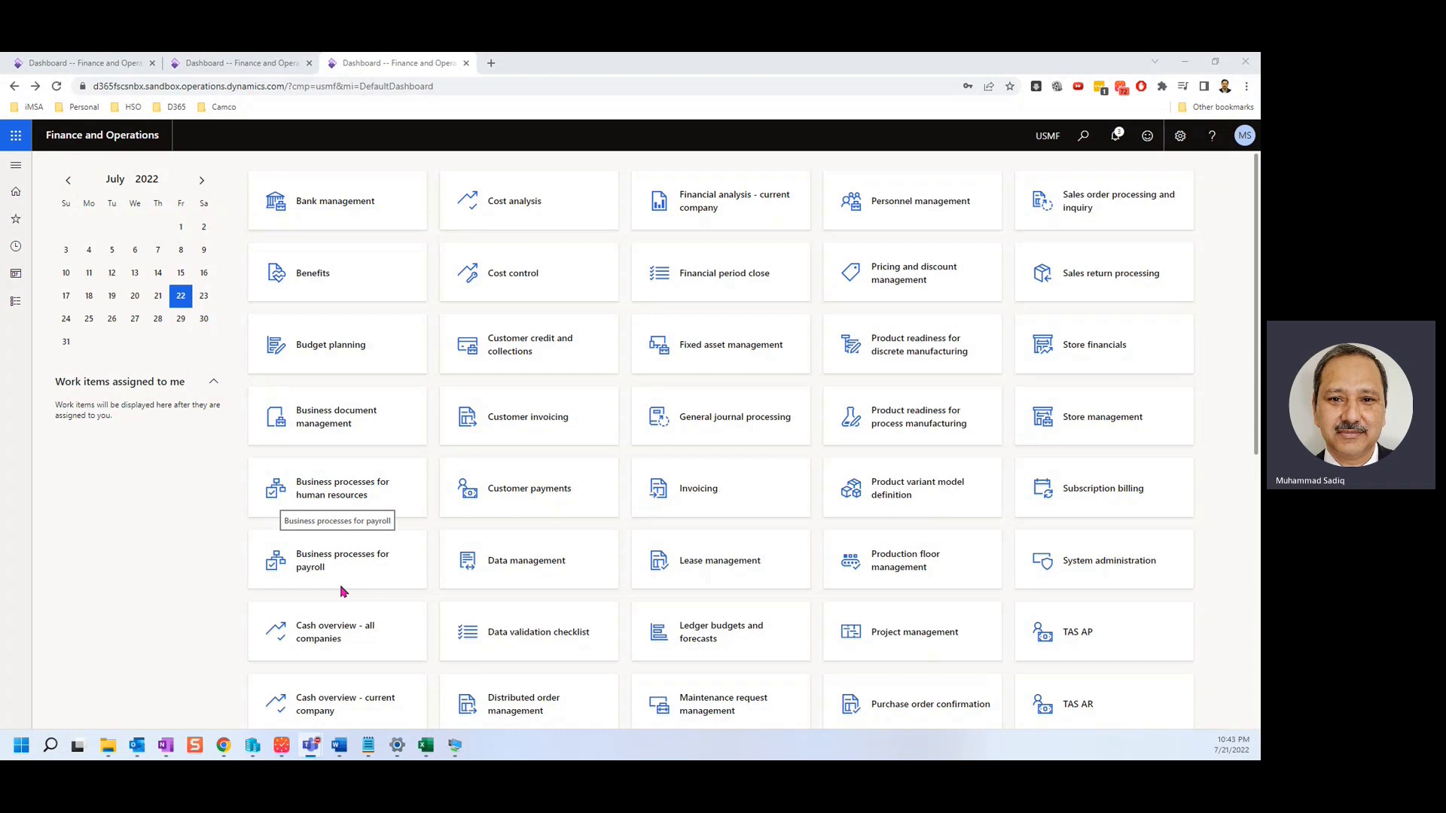
Open All sales orders under Sales and marketing > Sales orders.
left_click(16, 302)
scroll(53, 429, "down", 10)
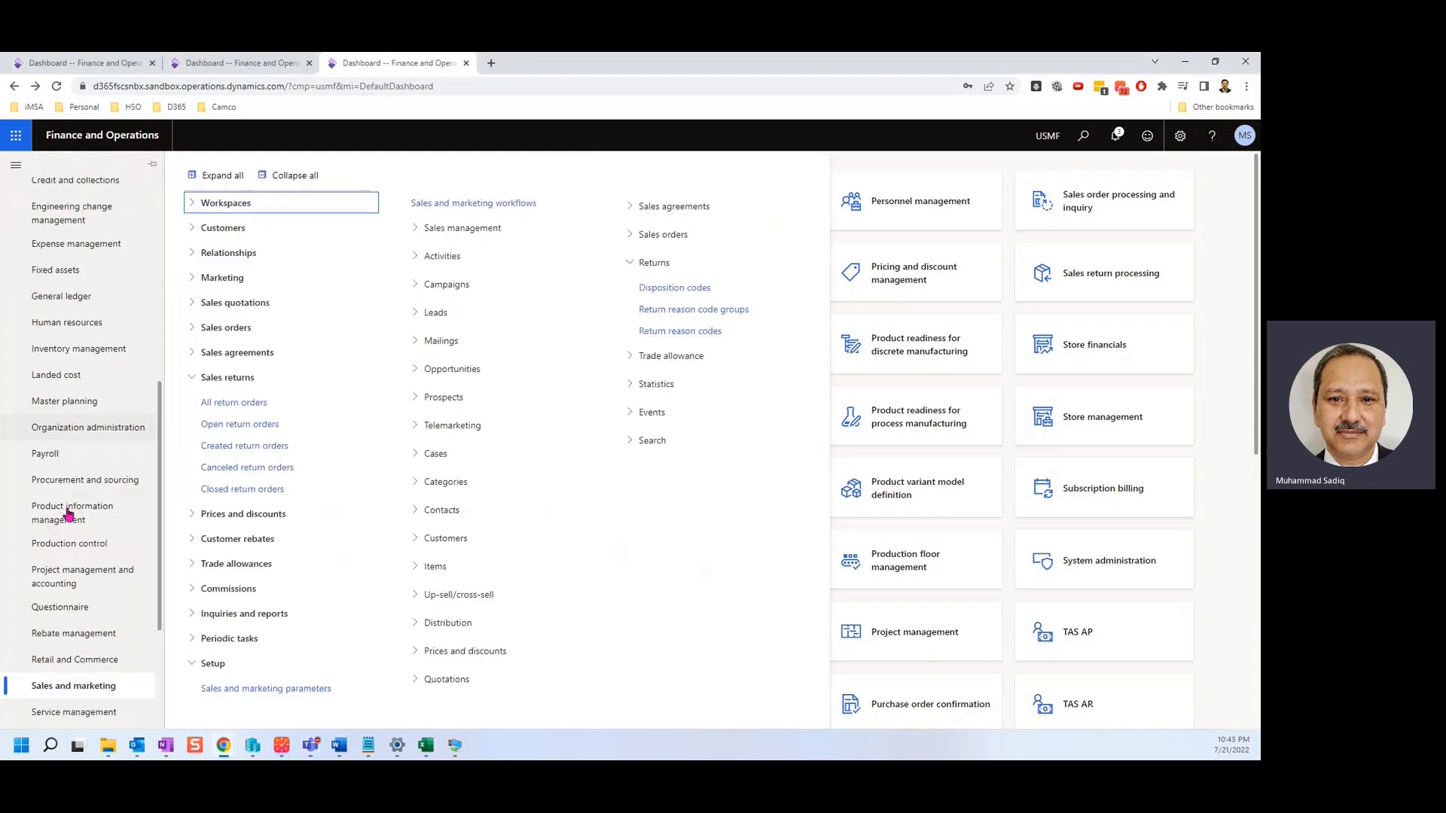
scroll(91, 572, "down", 1)
left_click(267, 327)
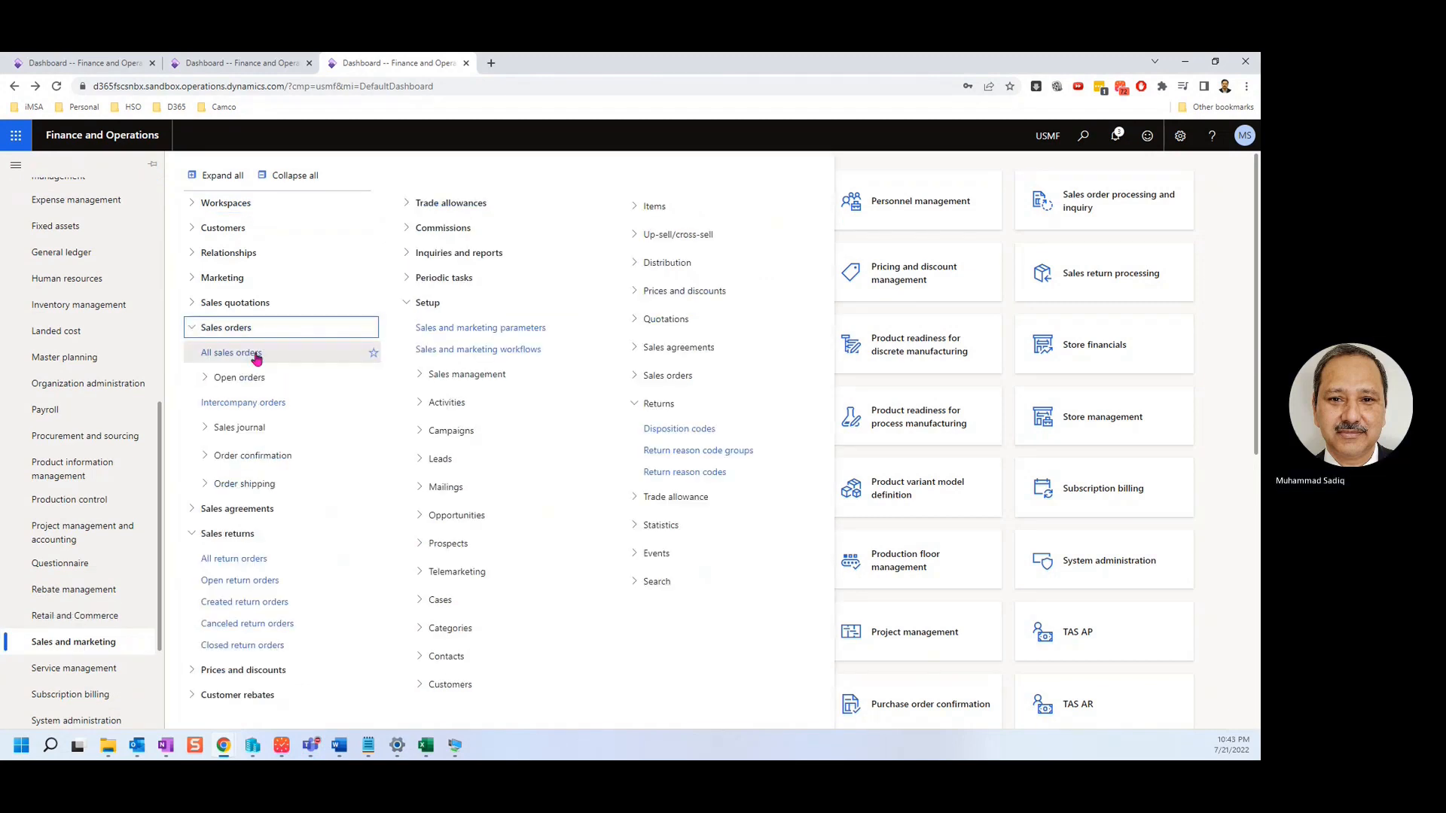
left_click(256, 354)
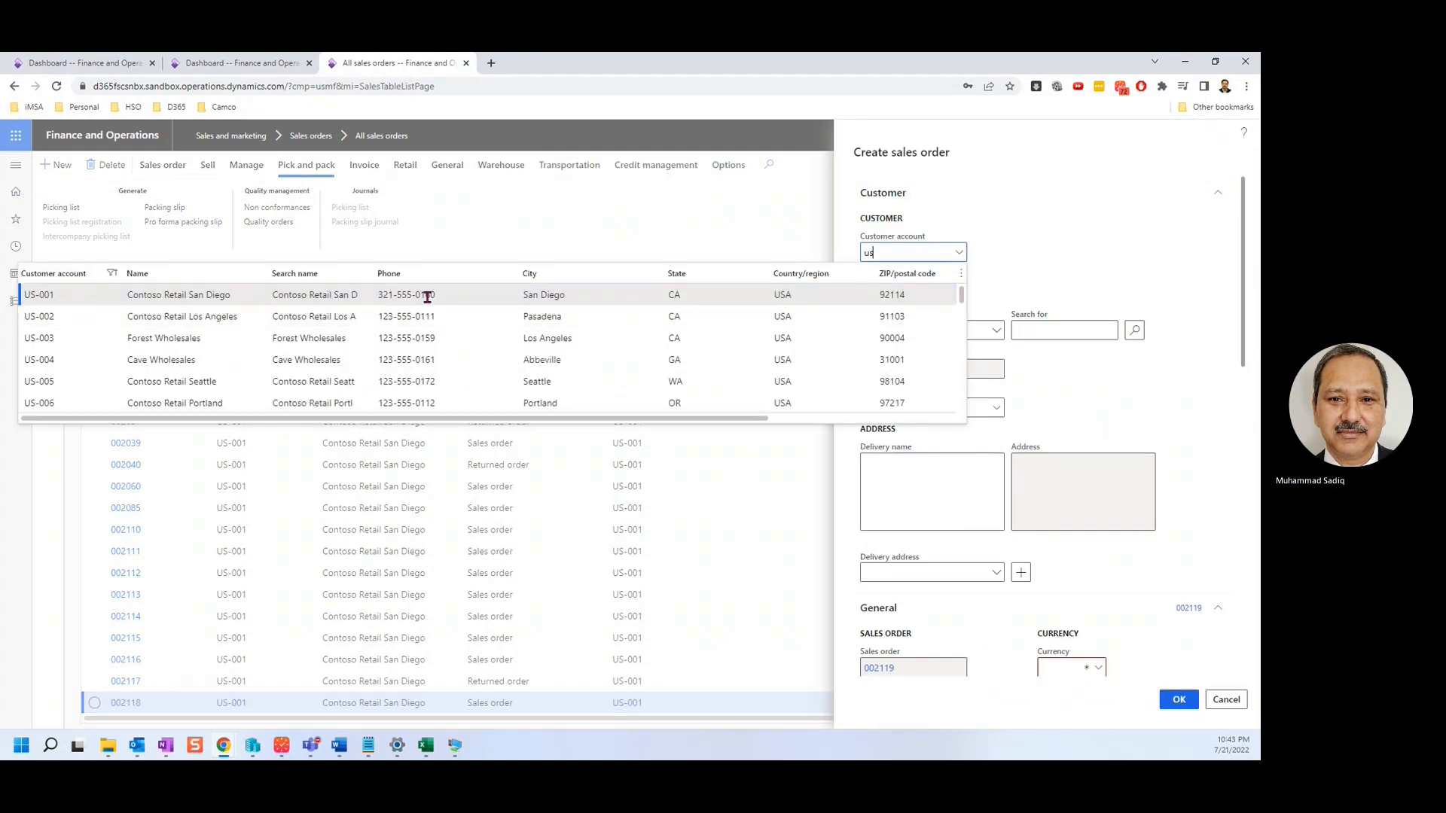
Create a sales order for customer US-001 with one line of item 1000, quantity 1.
left_click(423, 297)
scroll(1066, 560, "down", 3)
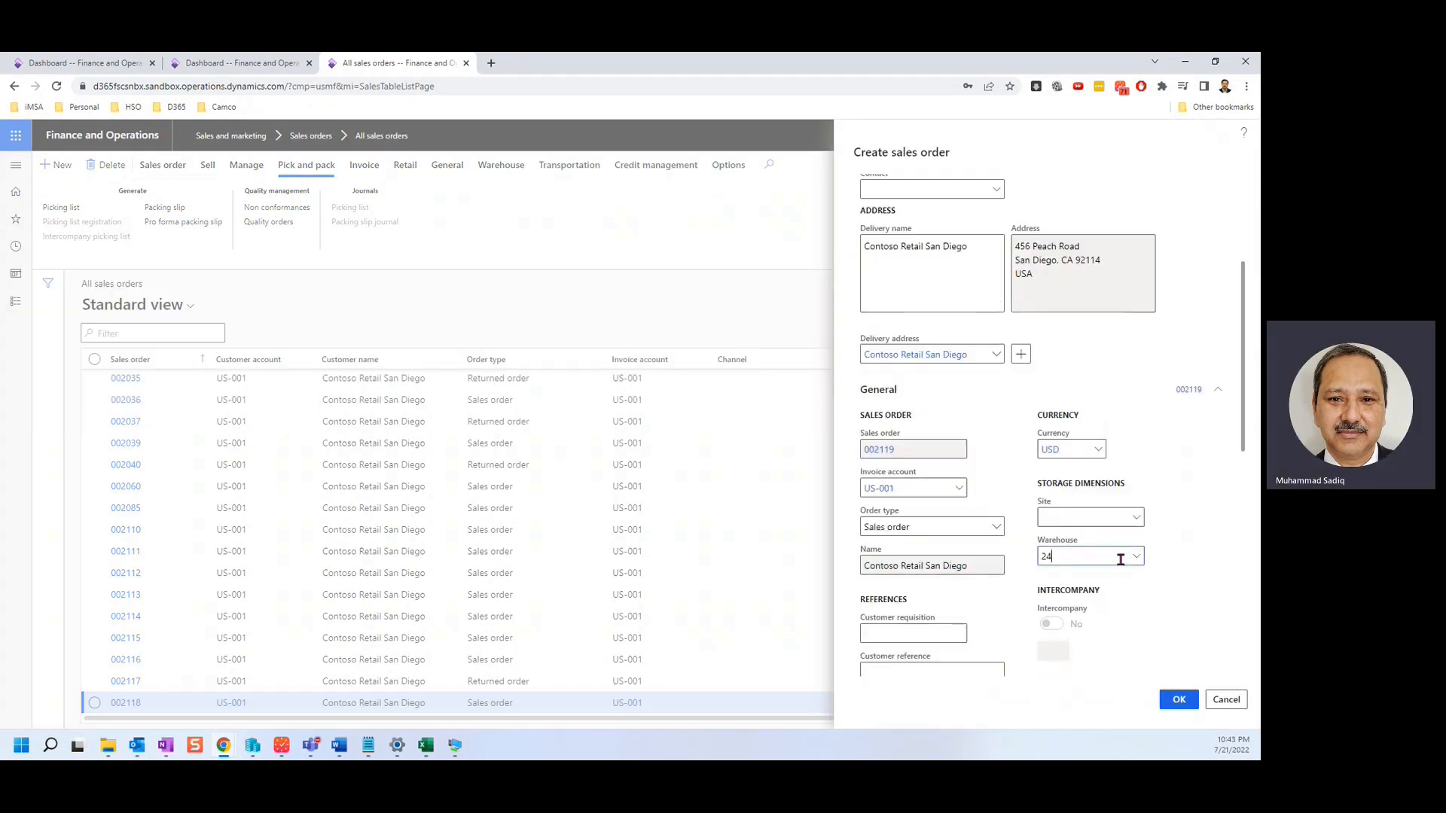
scroll(1195, 559, "down", 3)
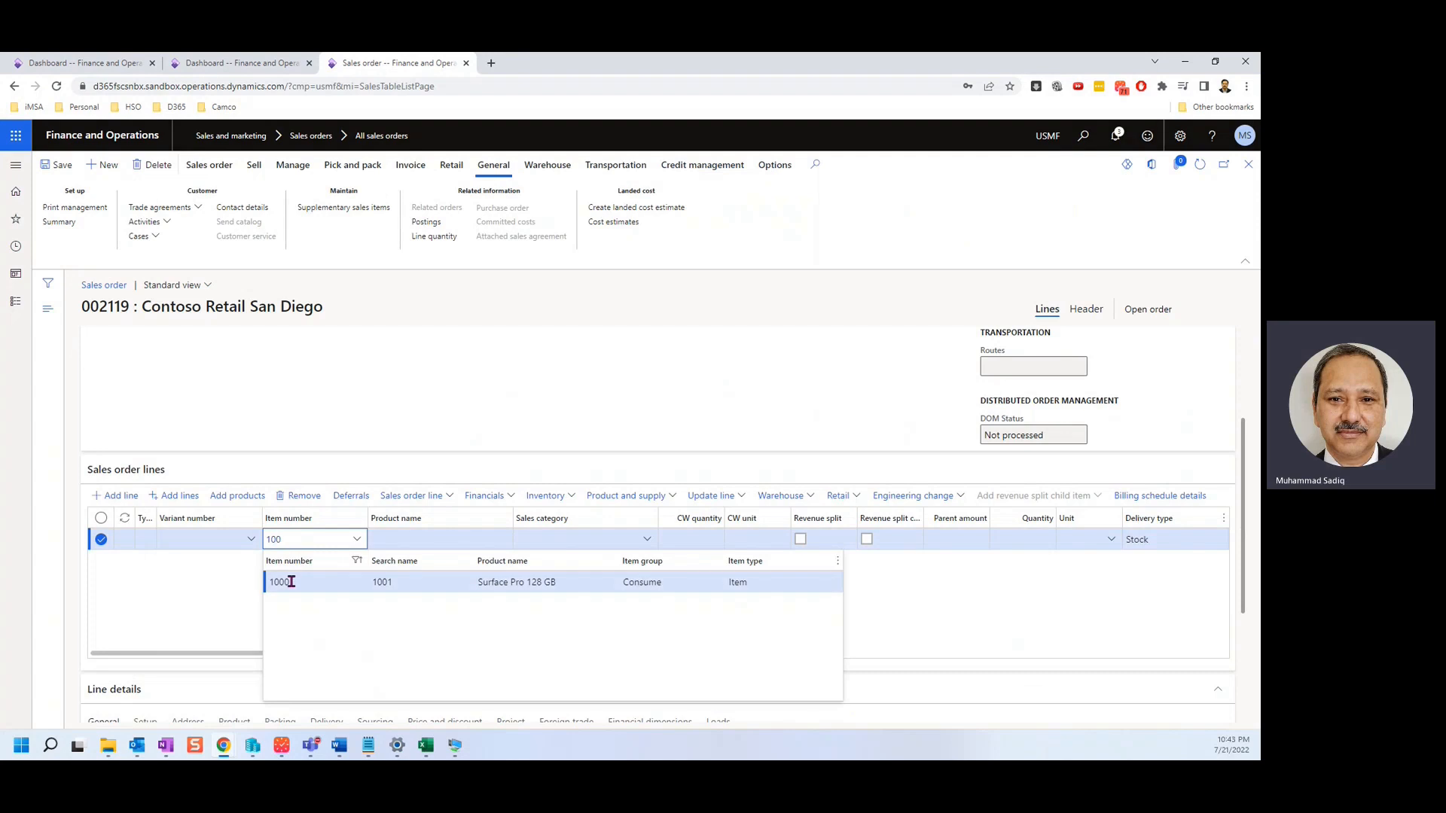
left_click(292, 584)
left_click_drag(420, 655, 377, 625)
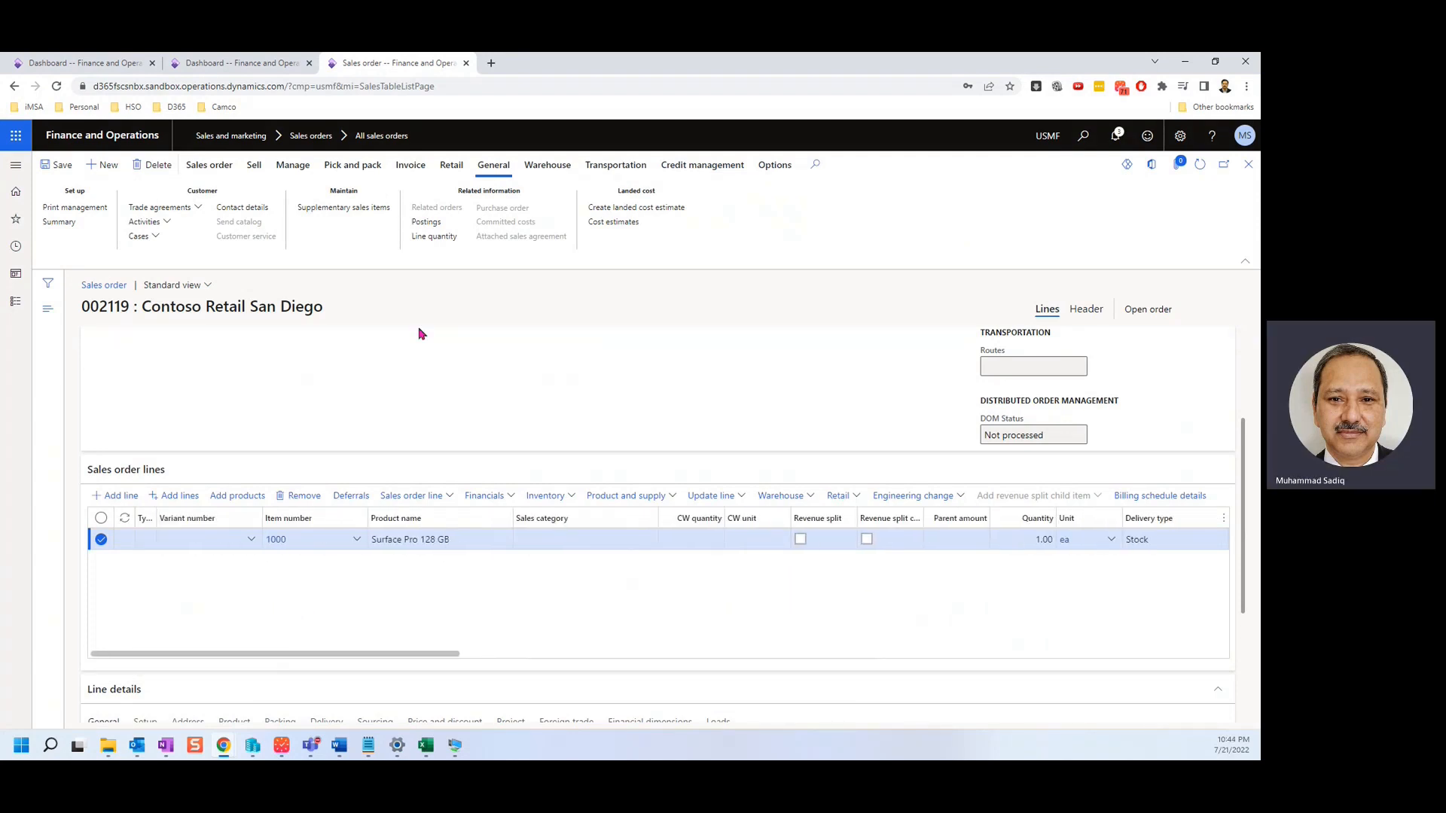
left_click(354, 165)
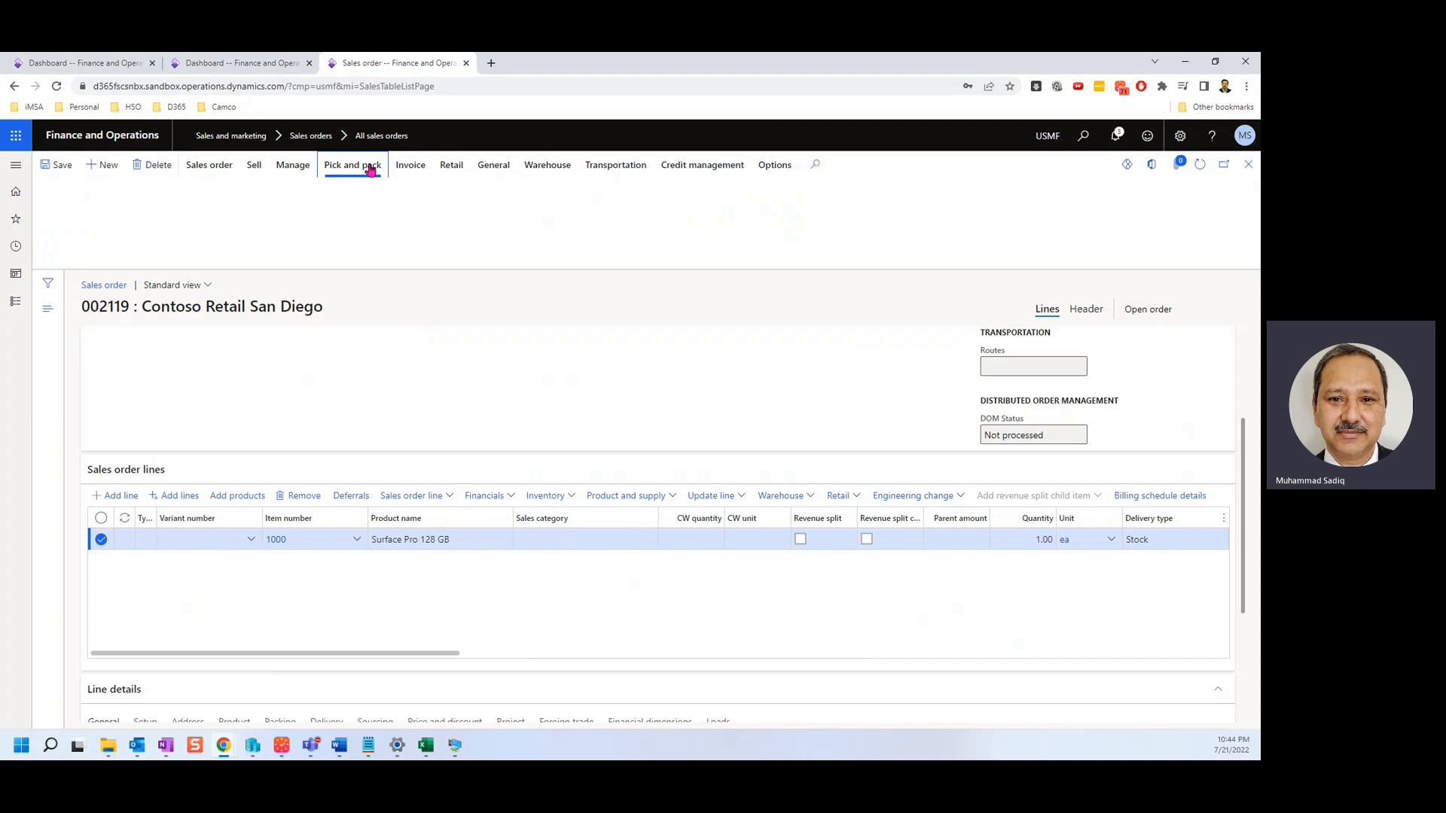
Pick the order line by adding a picking line and confirming pick of all.
left_click(737, 497)
left_click(698, 333)
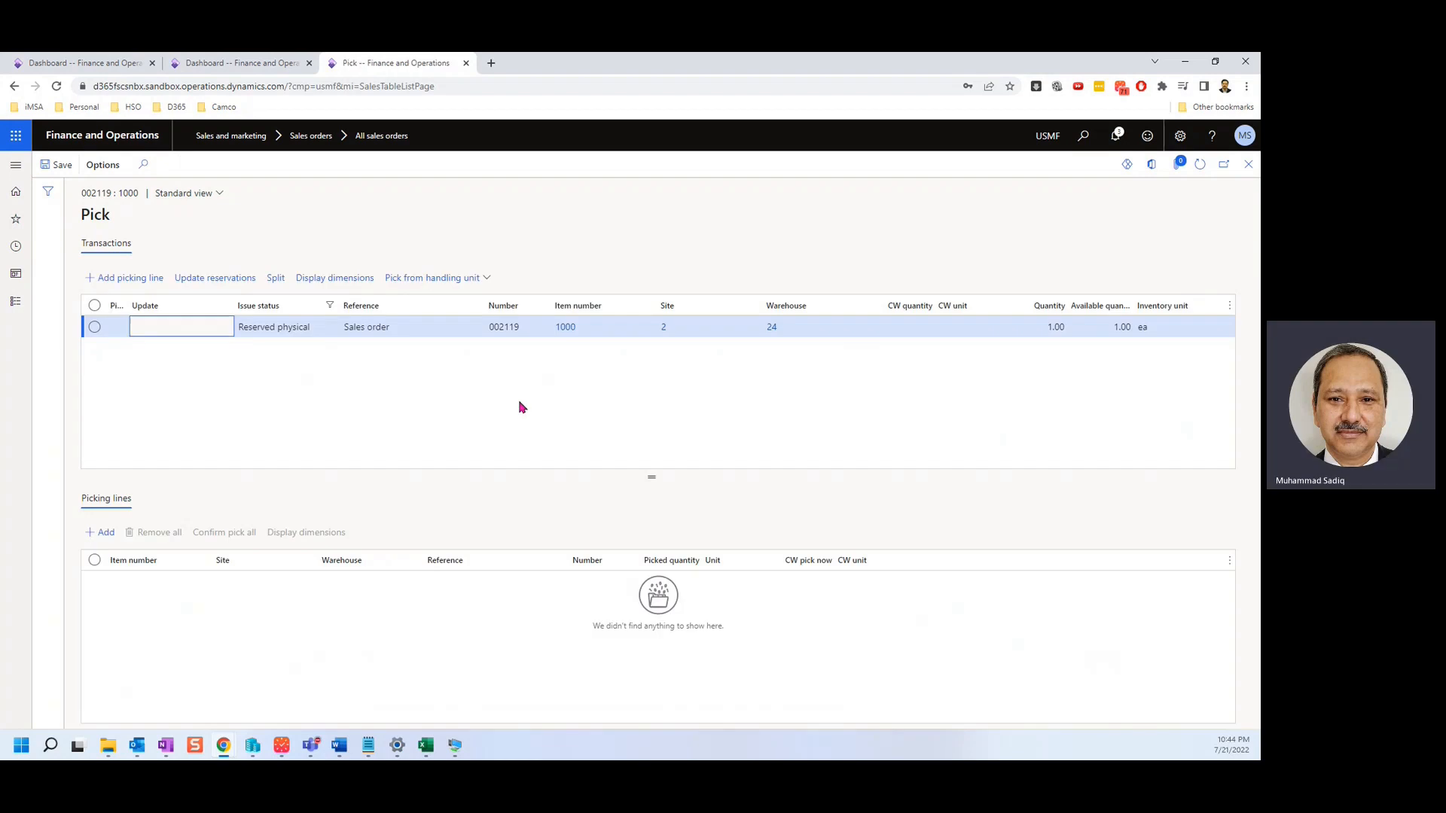
left_click(121, 278)
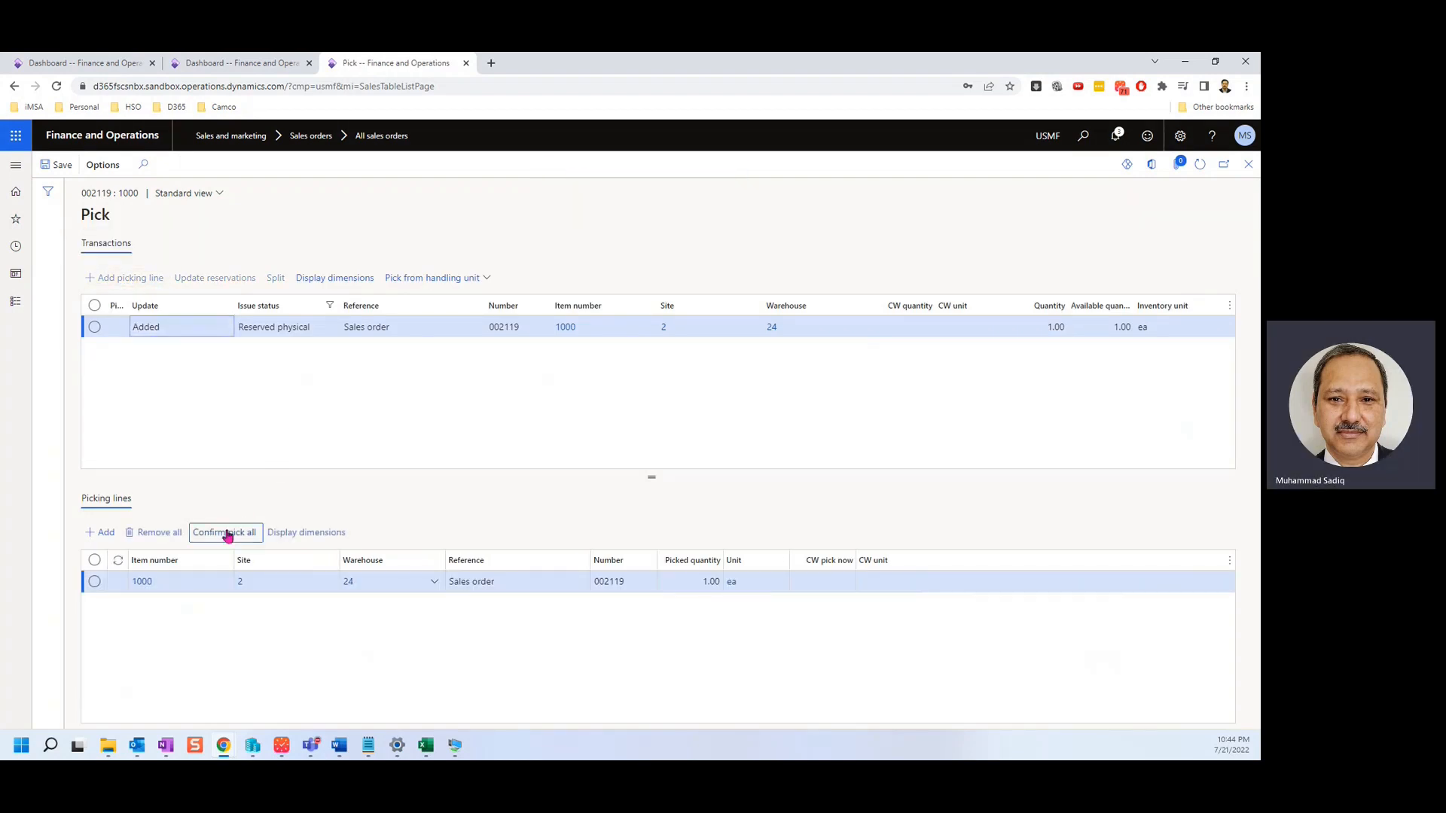
left_click(224, 533)
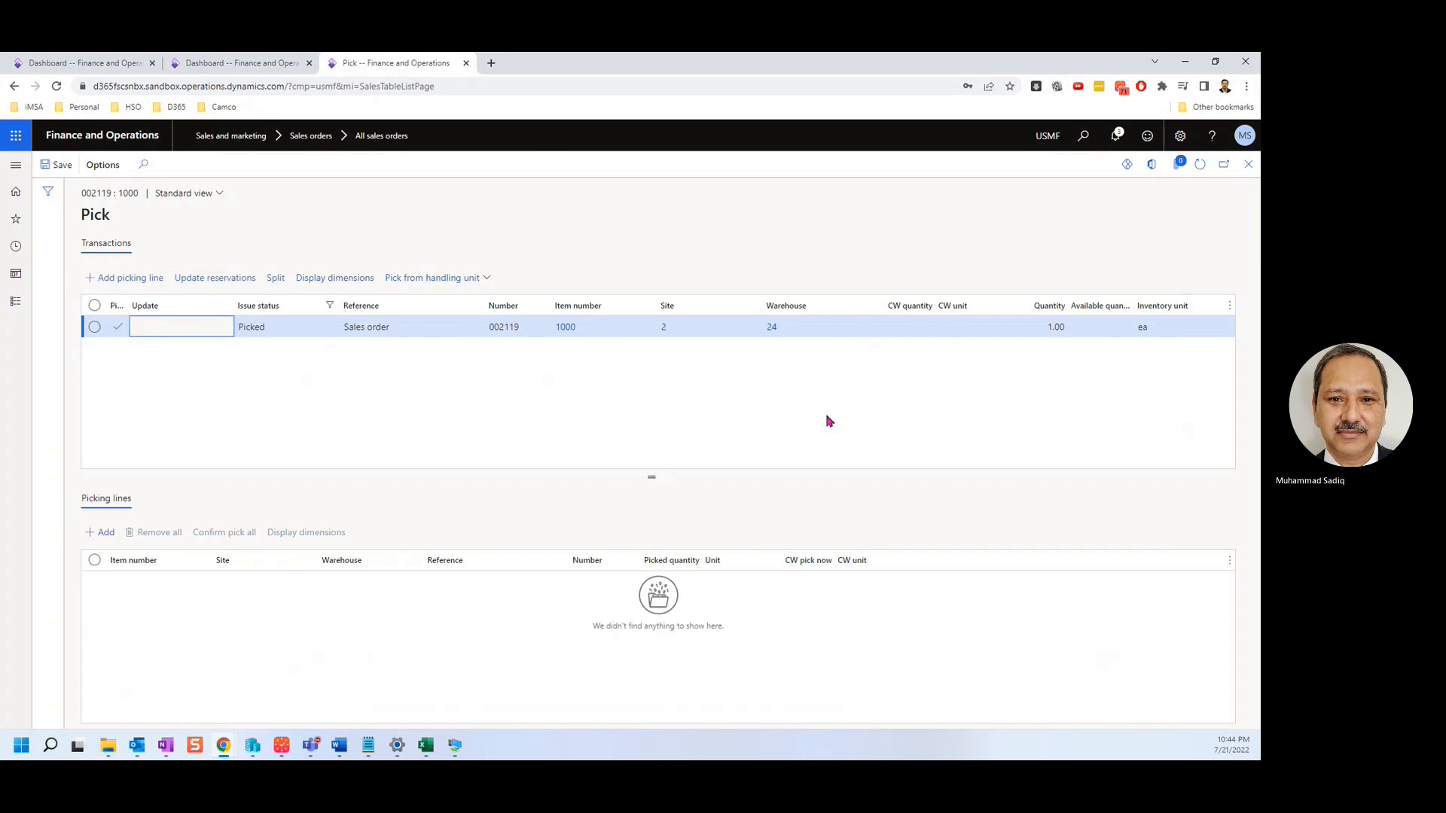
left_click(1248, 164)
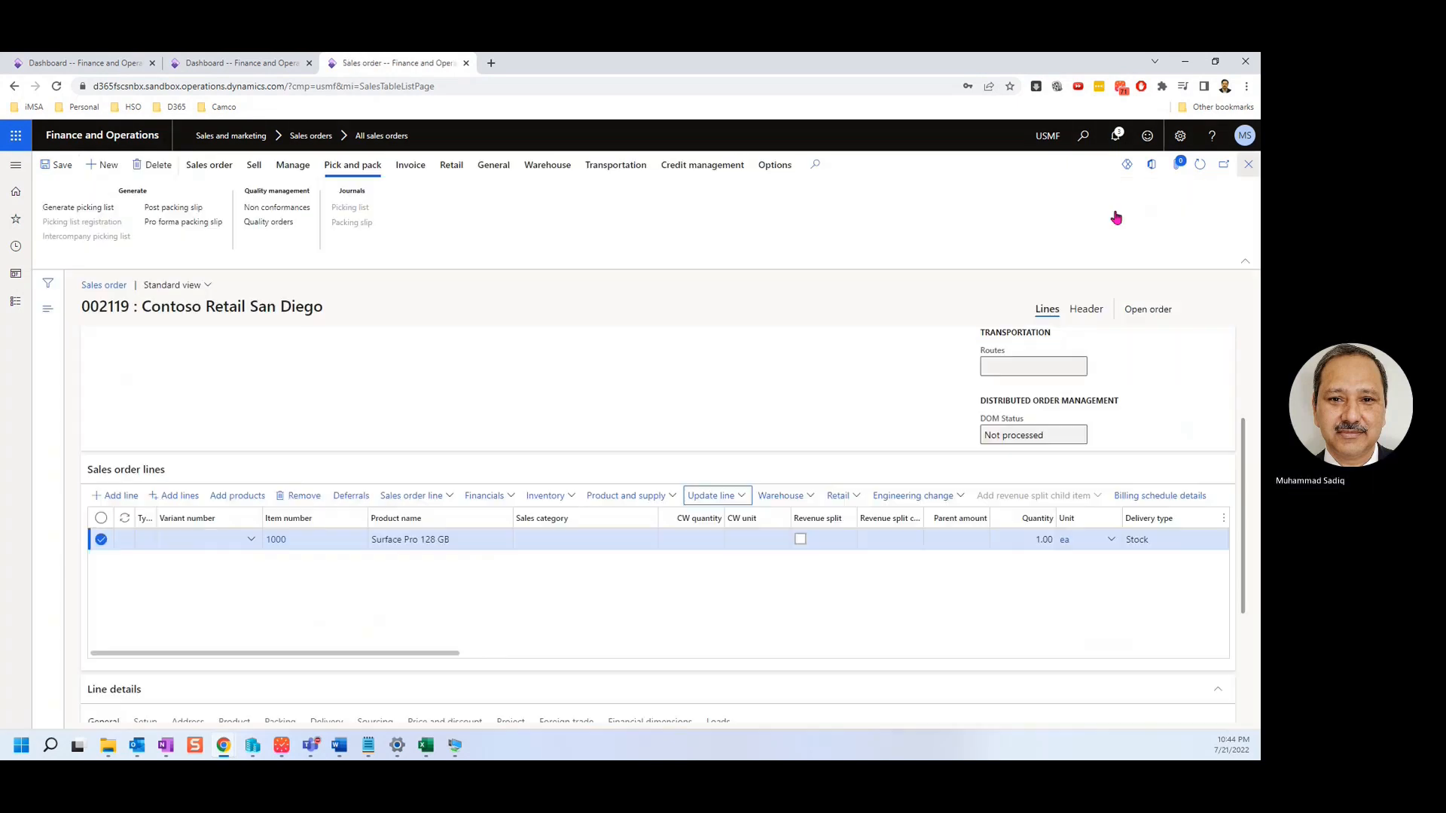
Check the line's picked quantity of 1.00, then open the packing slip posting.
left_click(497, 167)
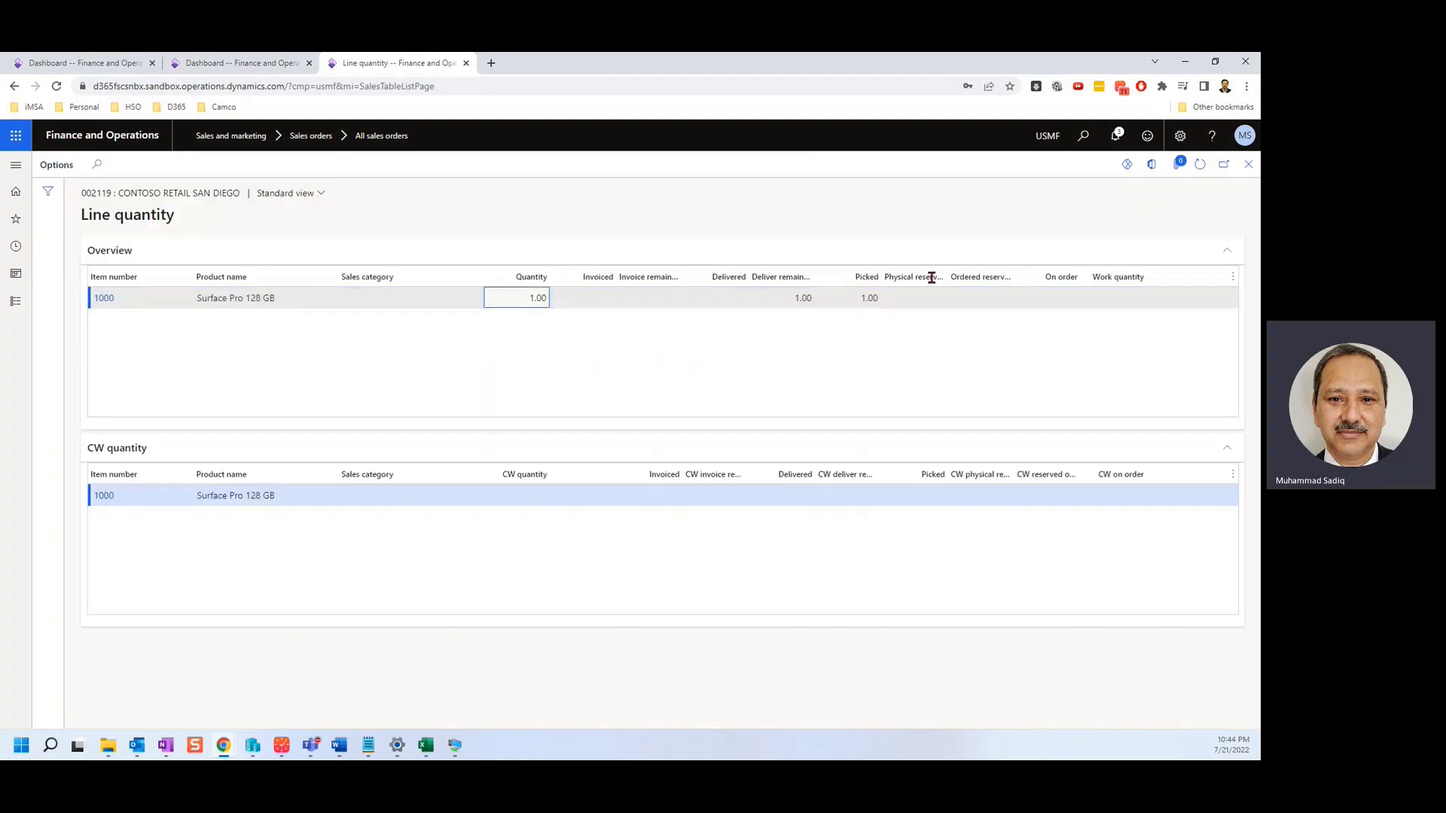
left_click(1248, 164)
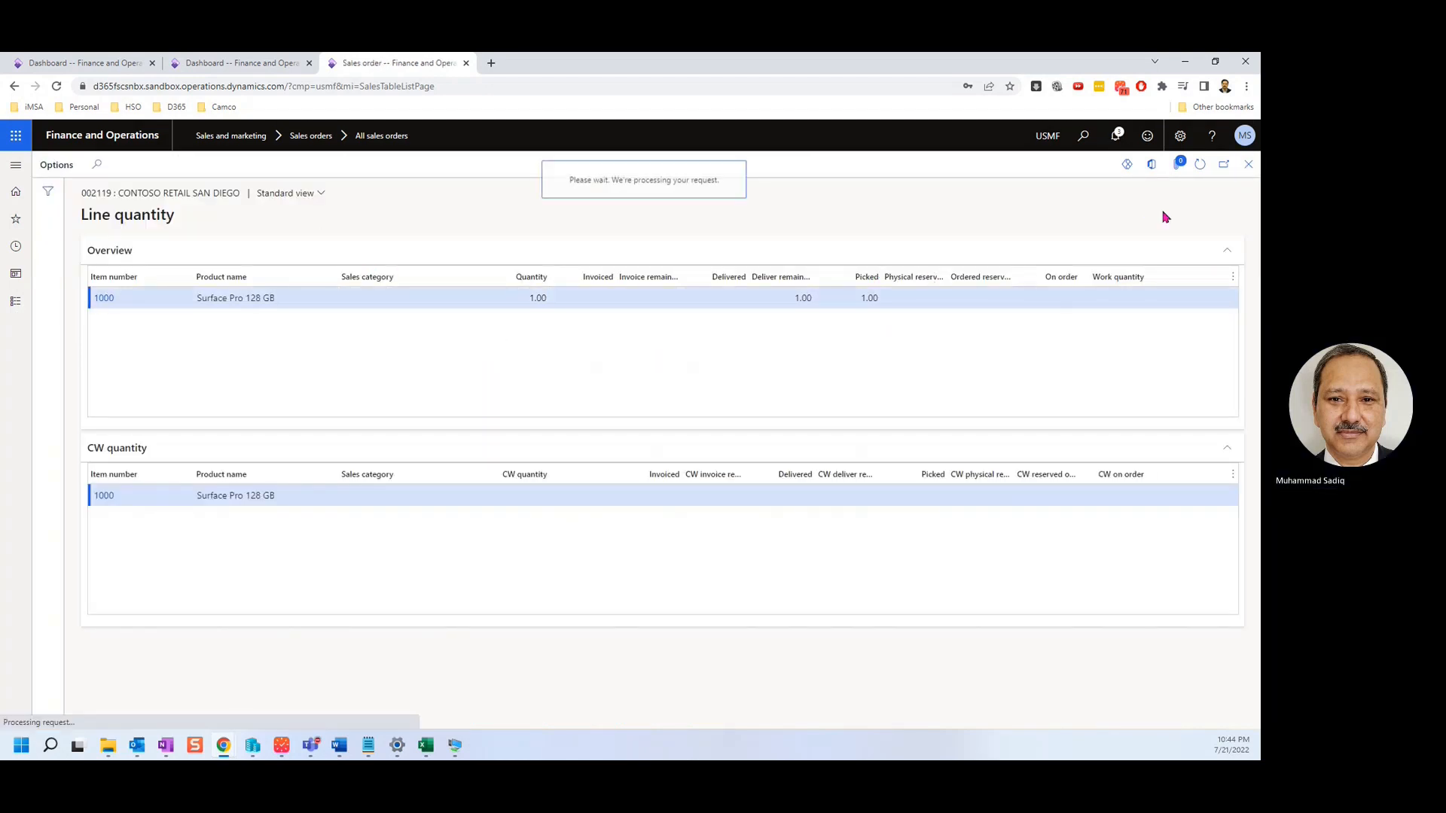
left_click(360, 167)
left_click(173, 210)
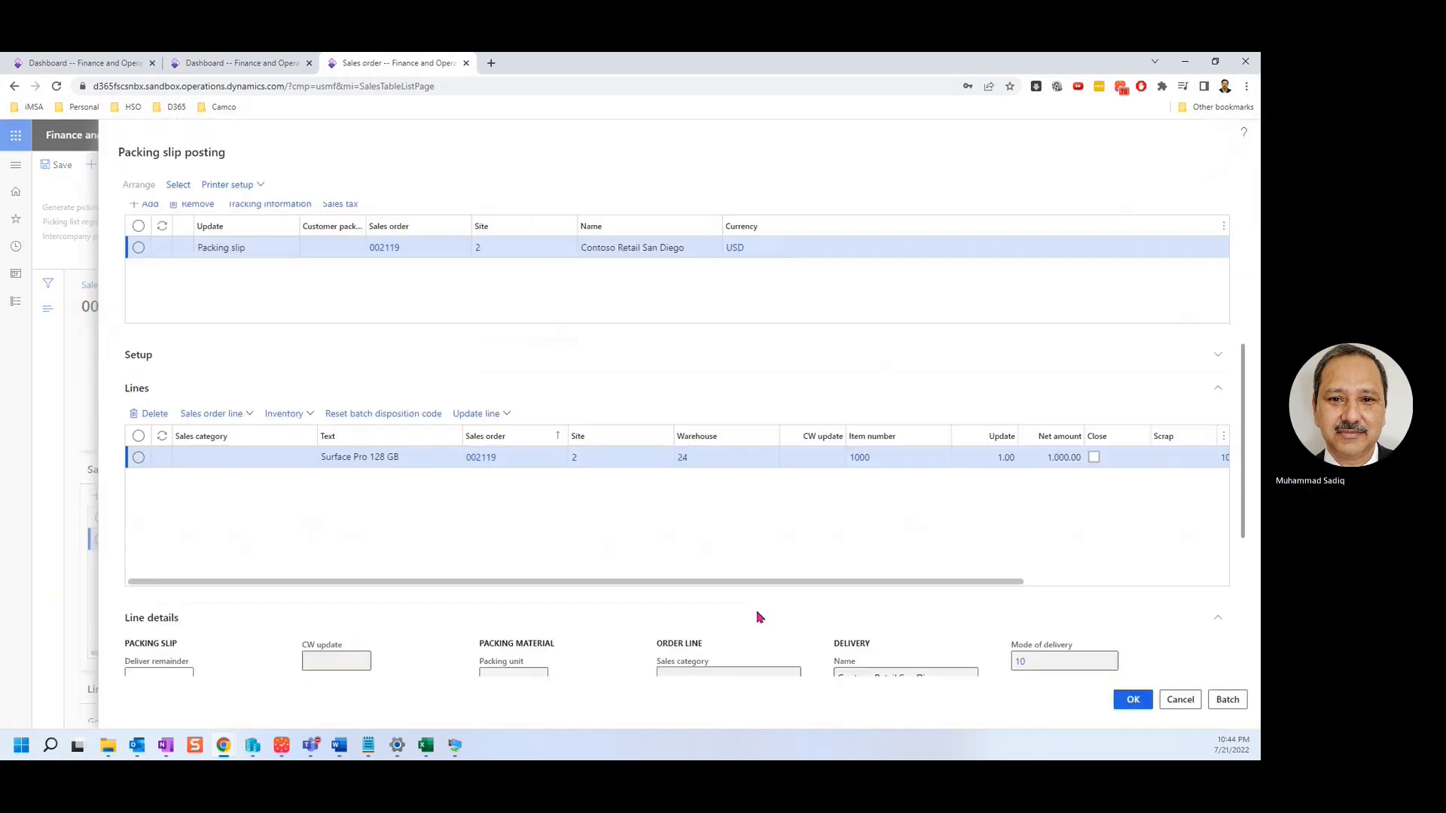
Attempt to post the packing slip and review the posting error details.
left_click(1130, 702)
left_click(718, 420)
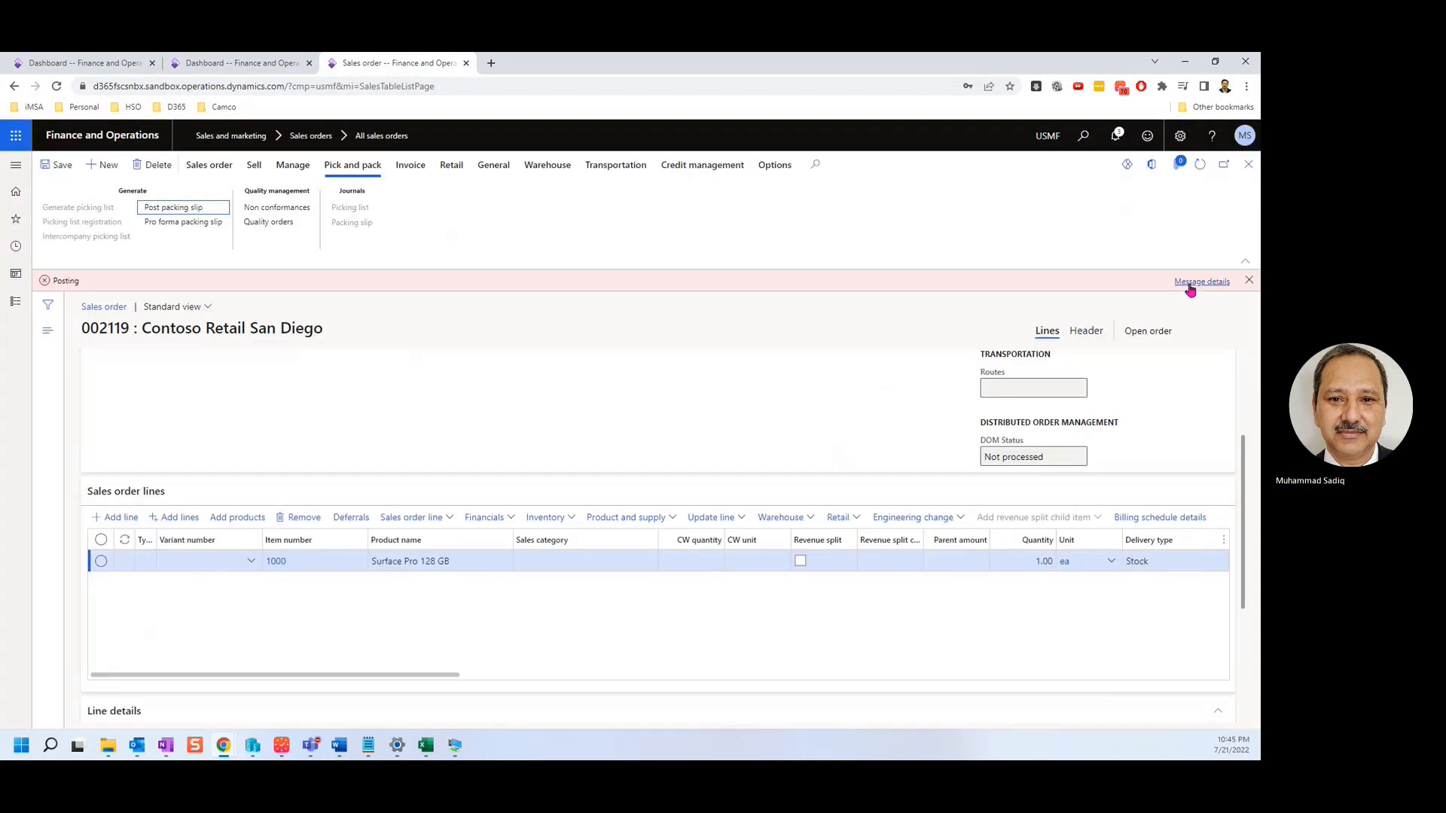
left_click(1189, 284)
left_click(1244, 132)
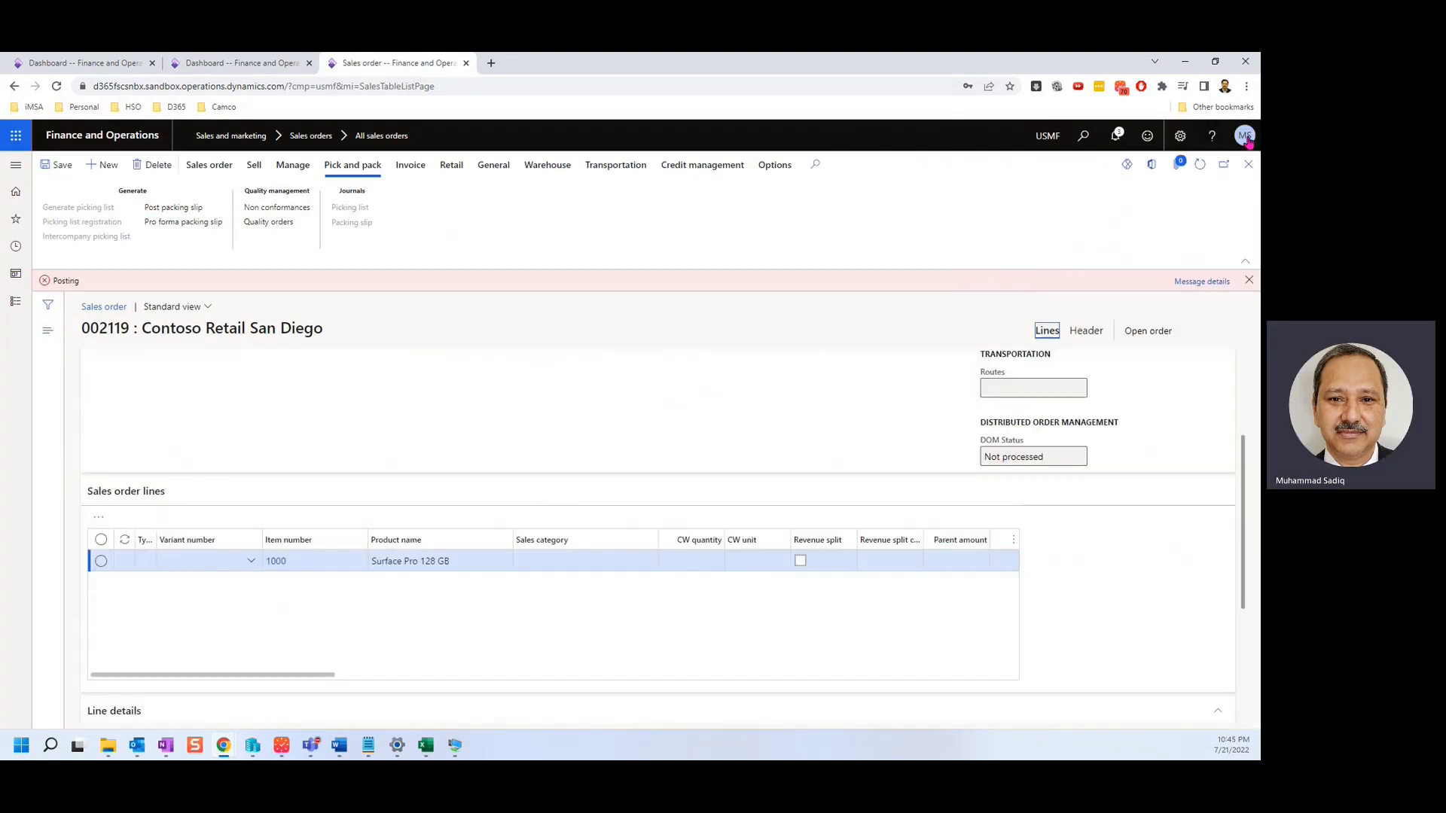
left_click(1249, 280)
Release order 002119 from credit hold in the Credit management hold list.
left_click(701, 165)
left_click(130, 208)
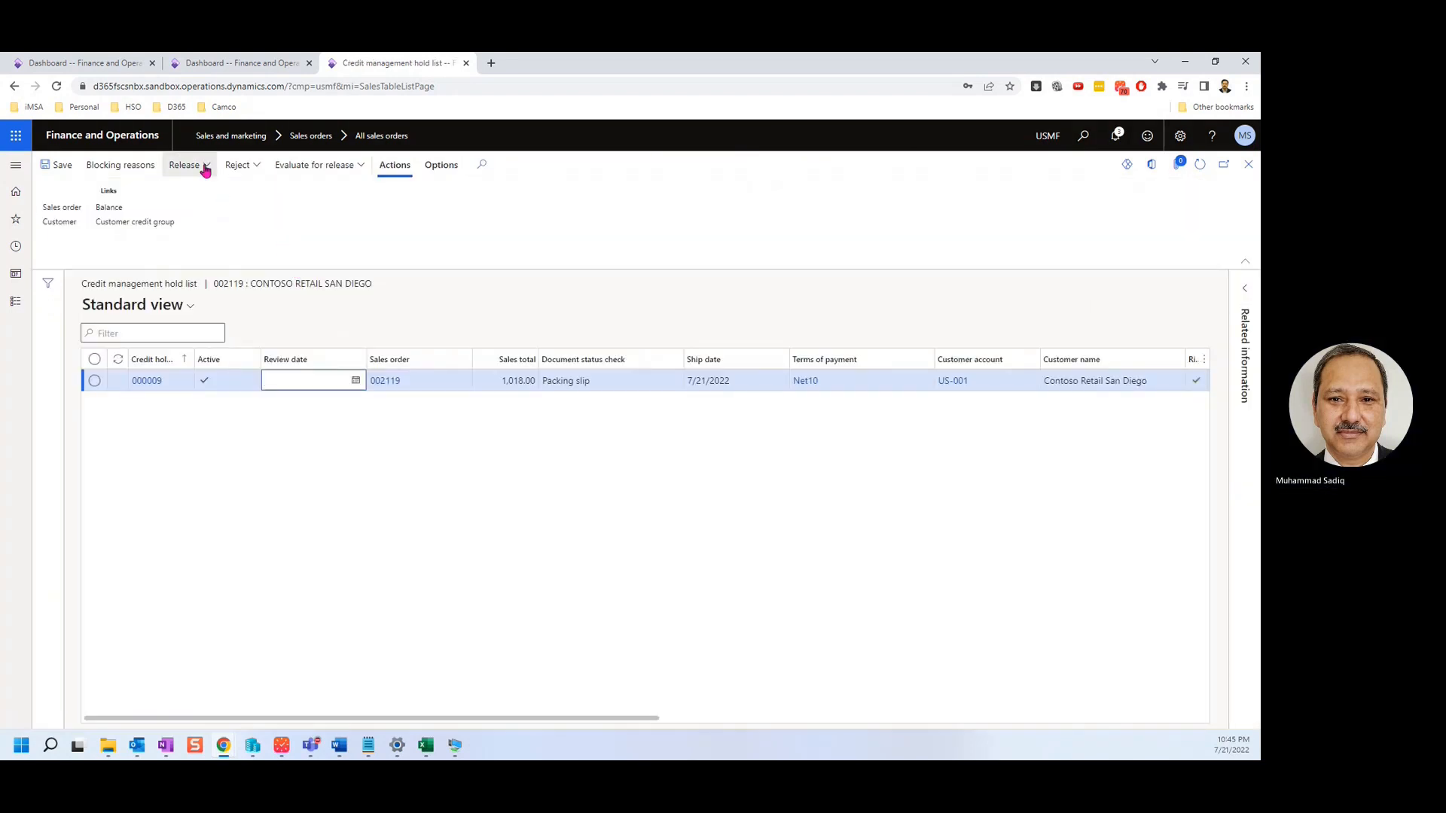
left_click(202, 166)
left_click(292, 295)
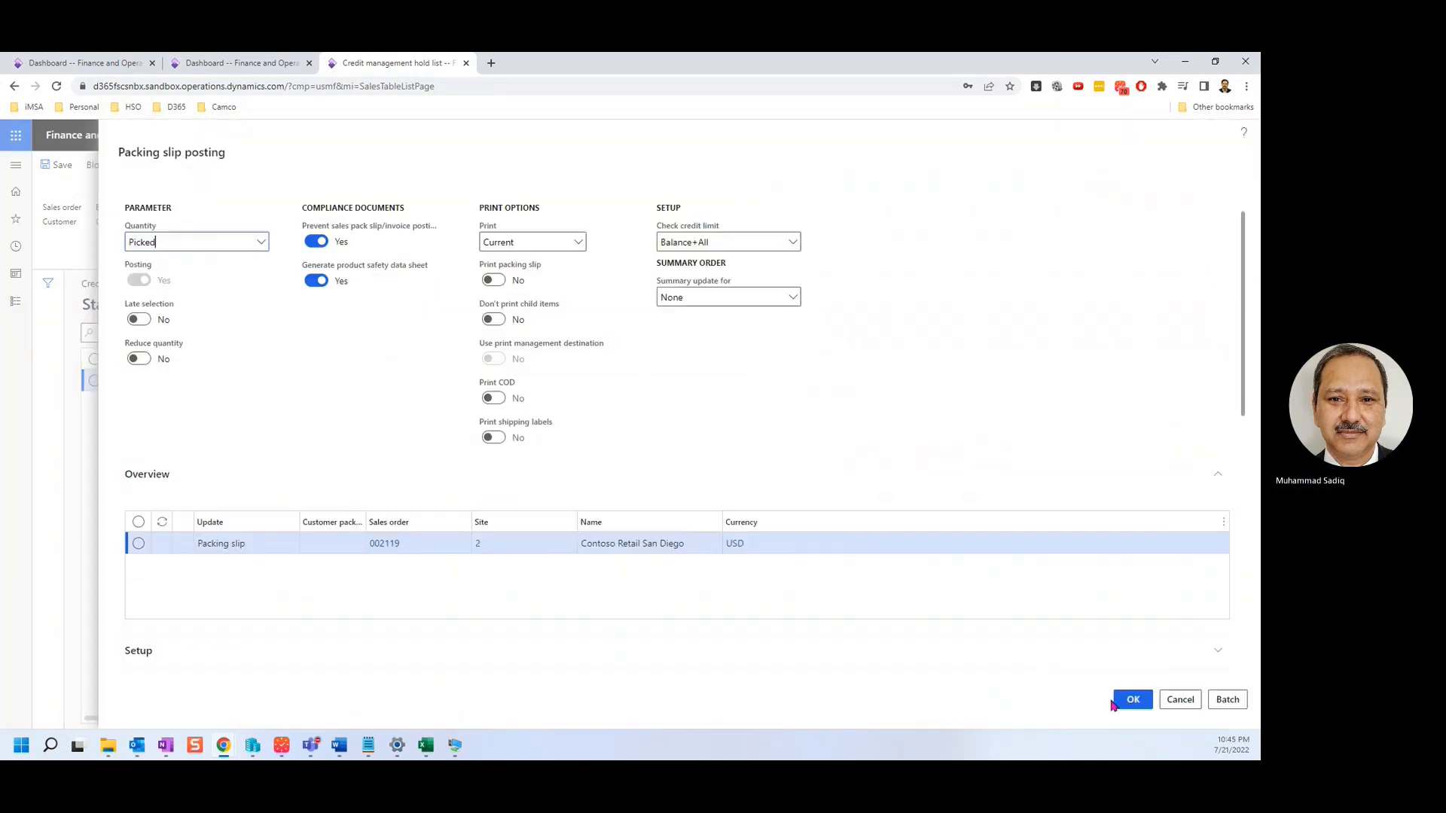
Post the packing slip without printing and close the credit hold list.
left_click(1119, 700)
left_click(701, 416)
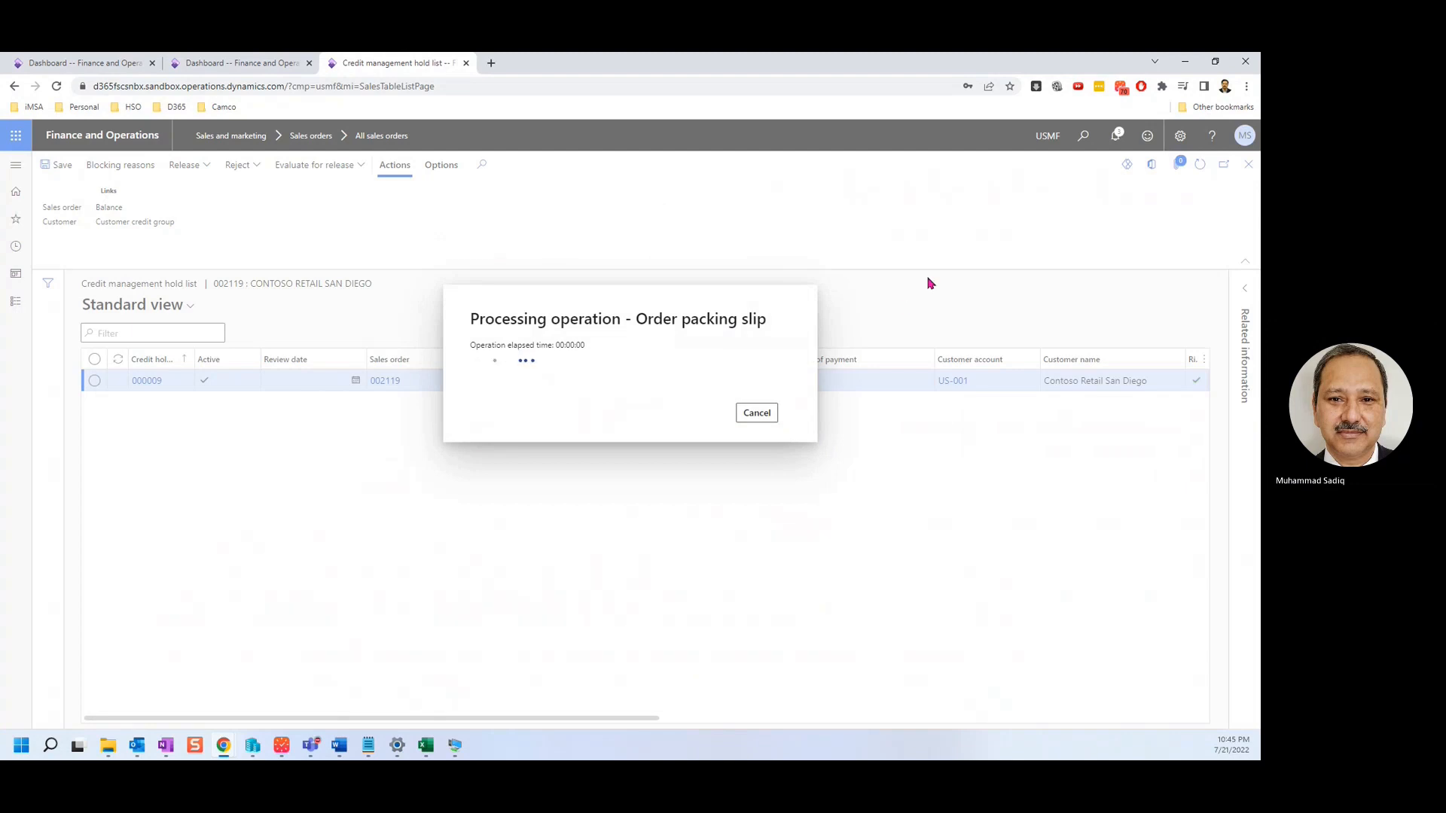
left_click(1248, 167)
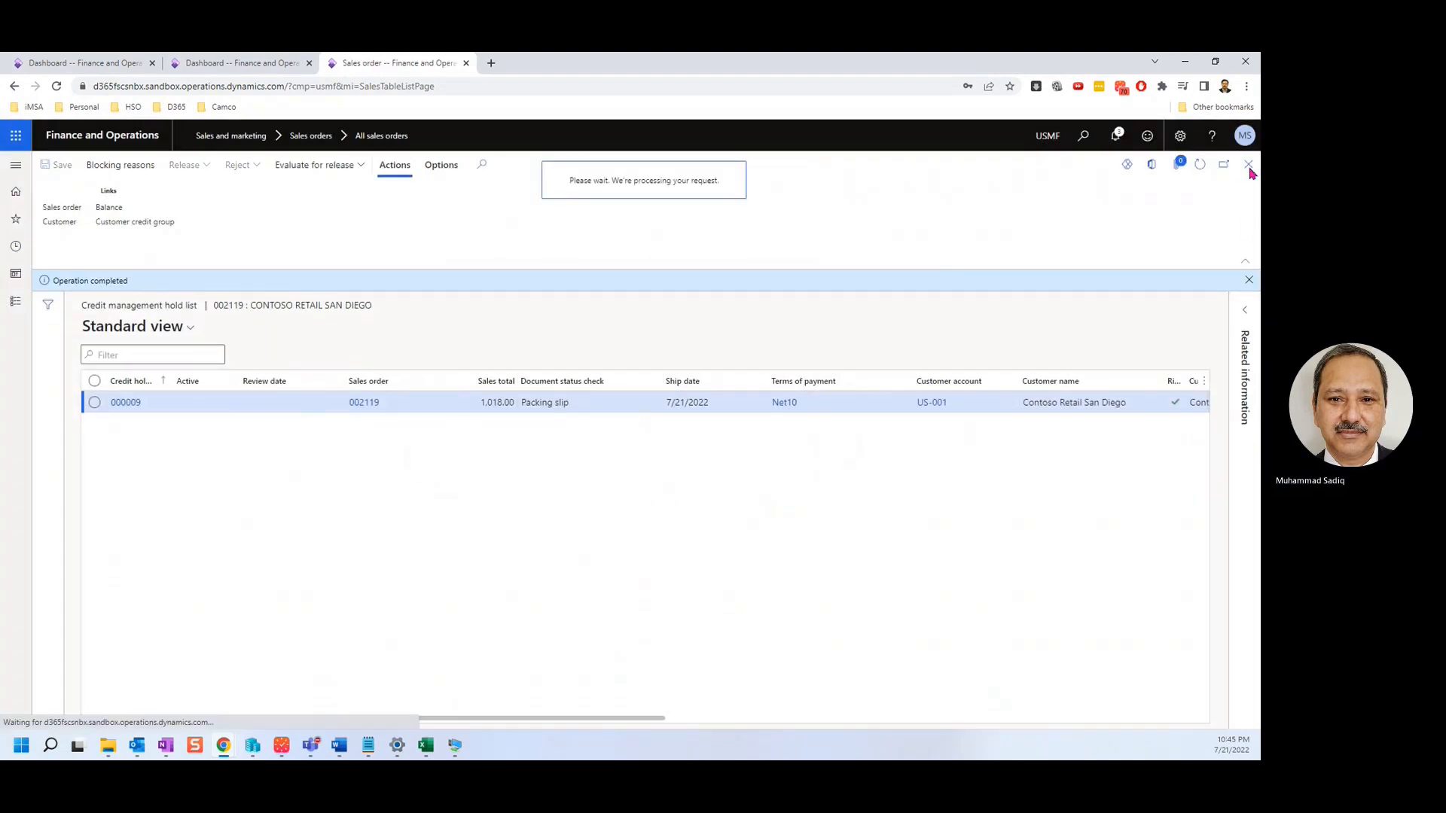
left_click(352, 165)
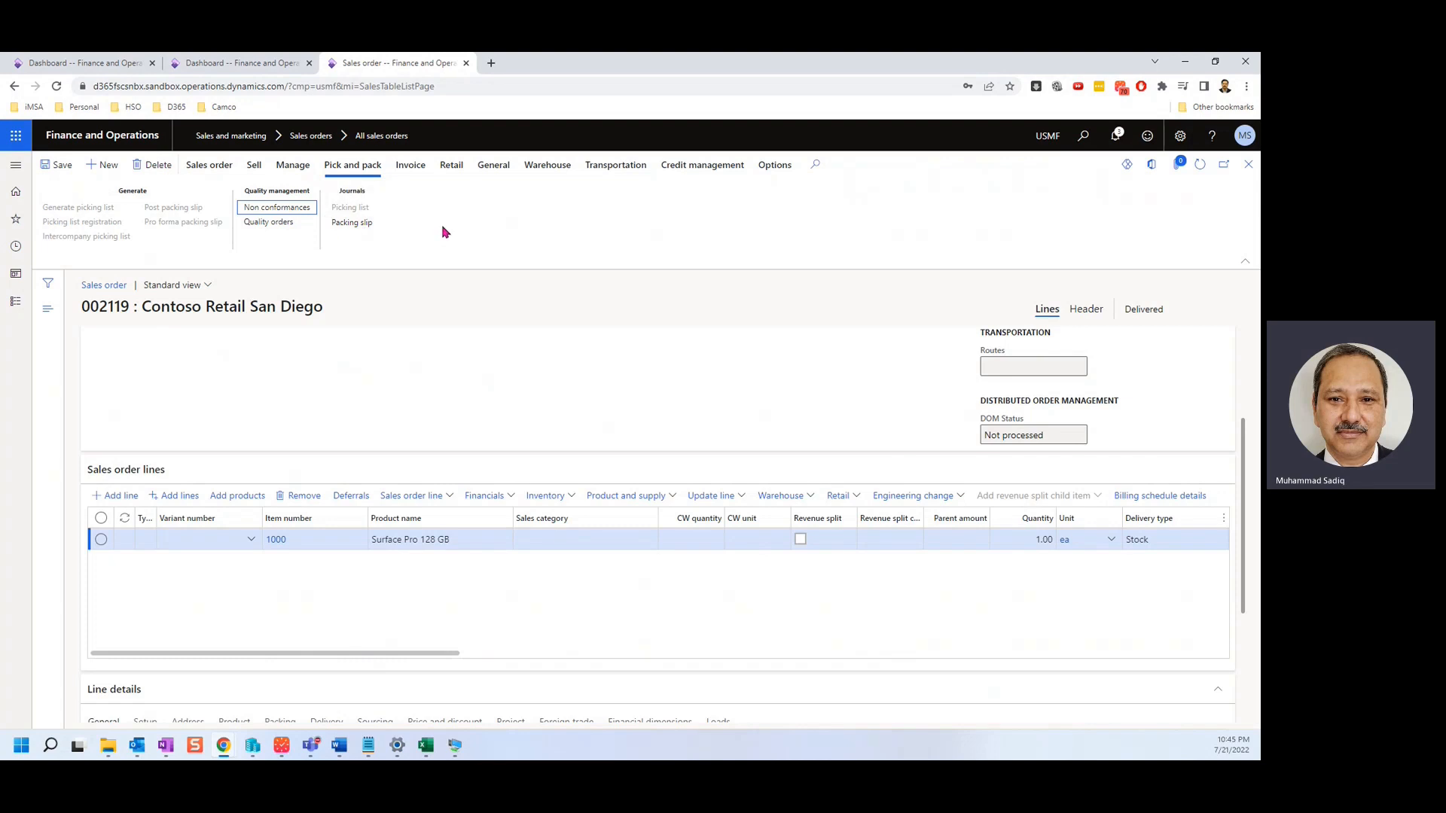
Post the invoice for order 002119 without printing and move its browser tab first.
left_click(411, 164)
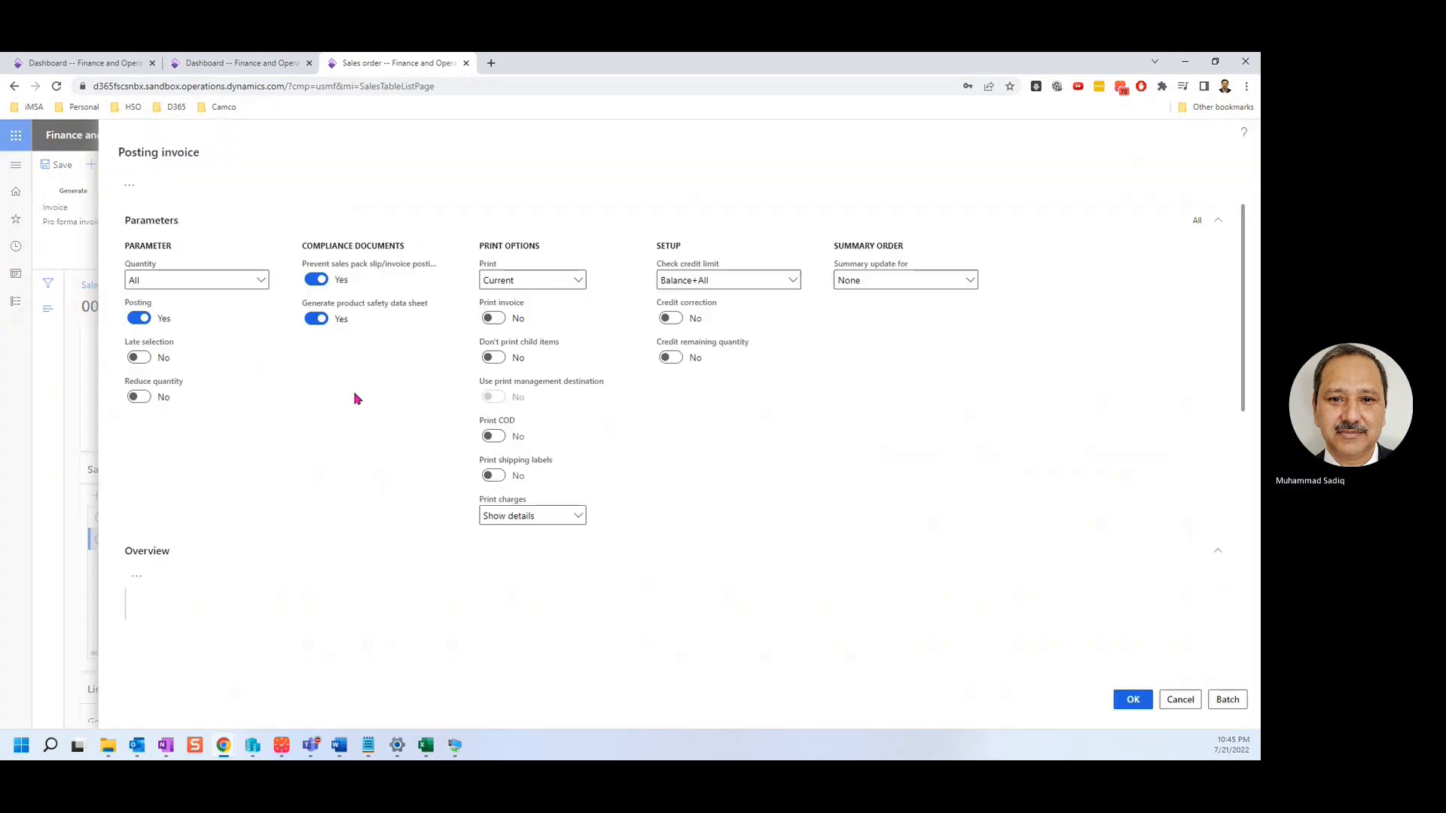
scroll(354, 392, "down", 6)
left_click(1133, 700)
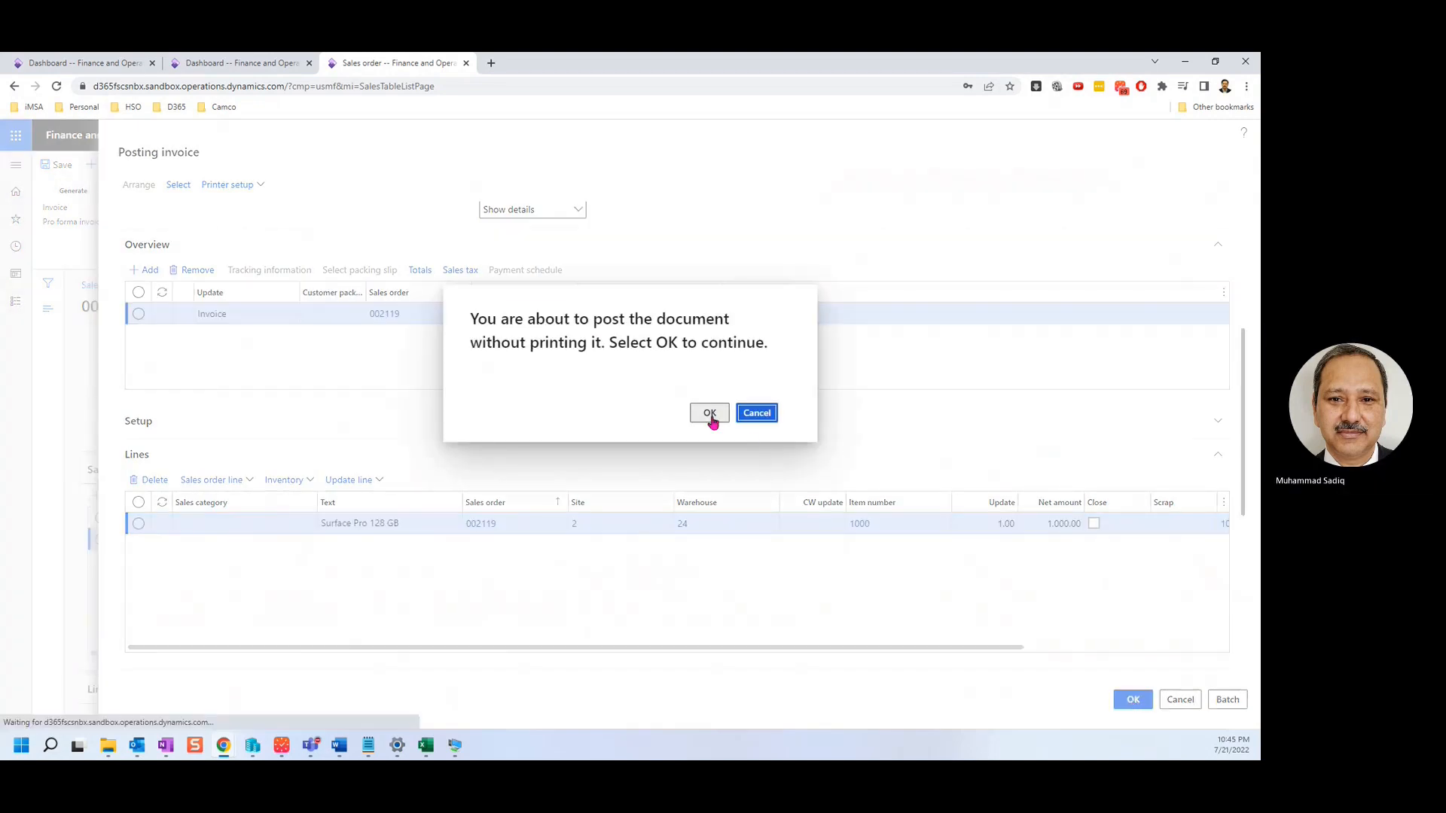
left_click(710, 416)
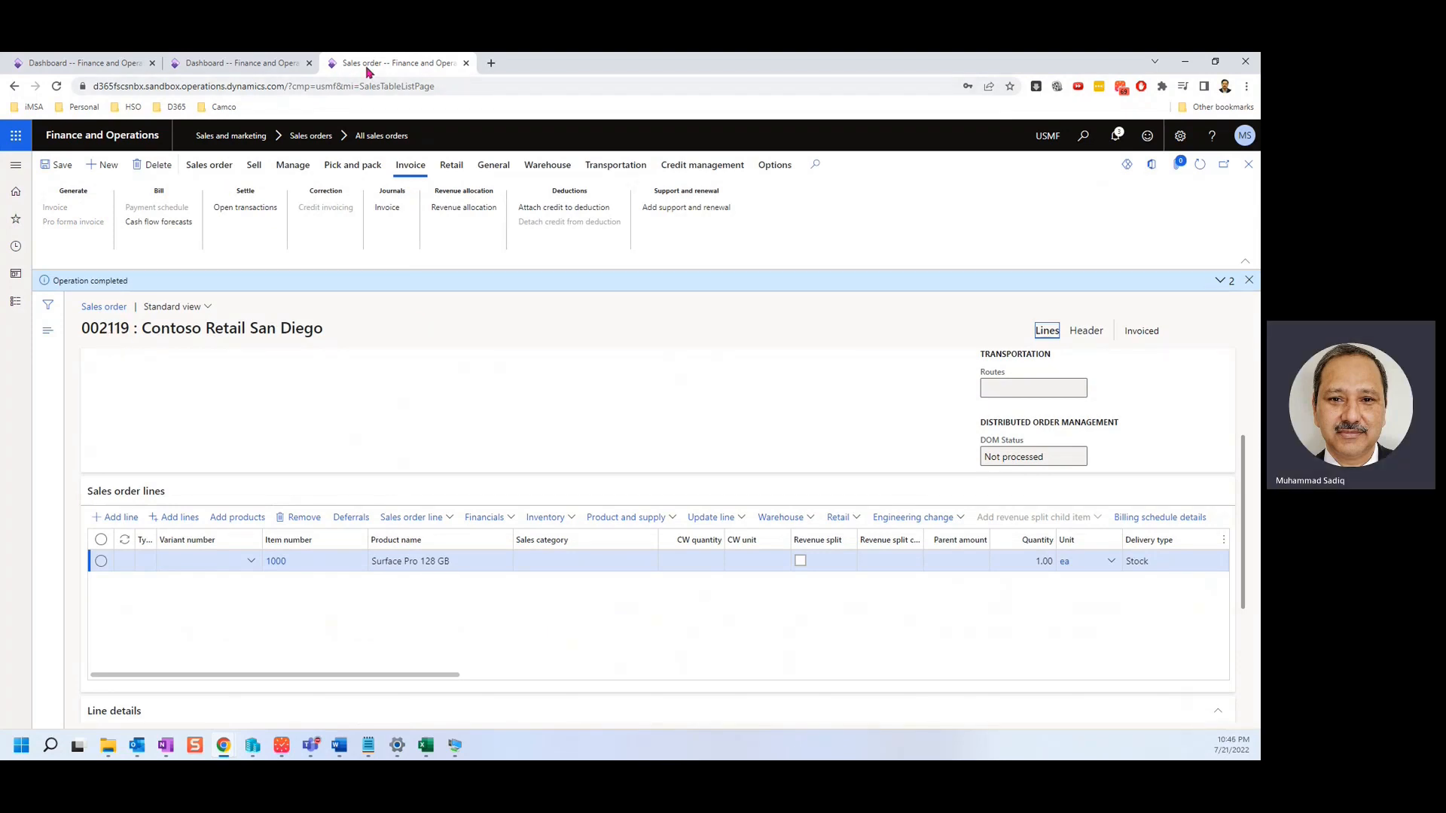
left_click_drag(368, 72, 83, 63)
From the Dashboard tab, open All return orders under Sales and marketing > Sales returns.
left_click(200, 63)
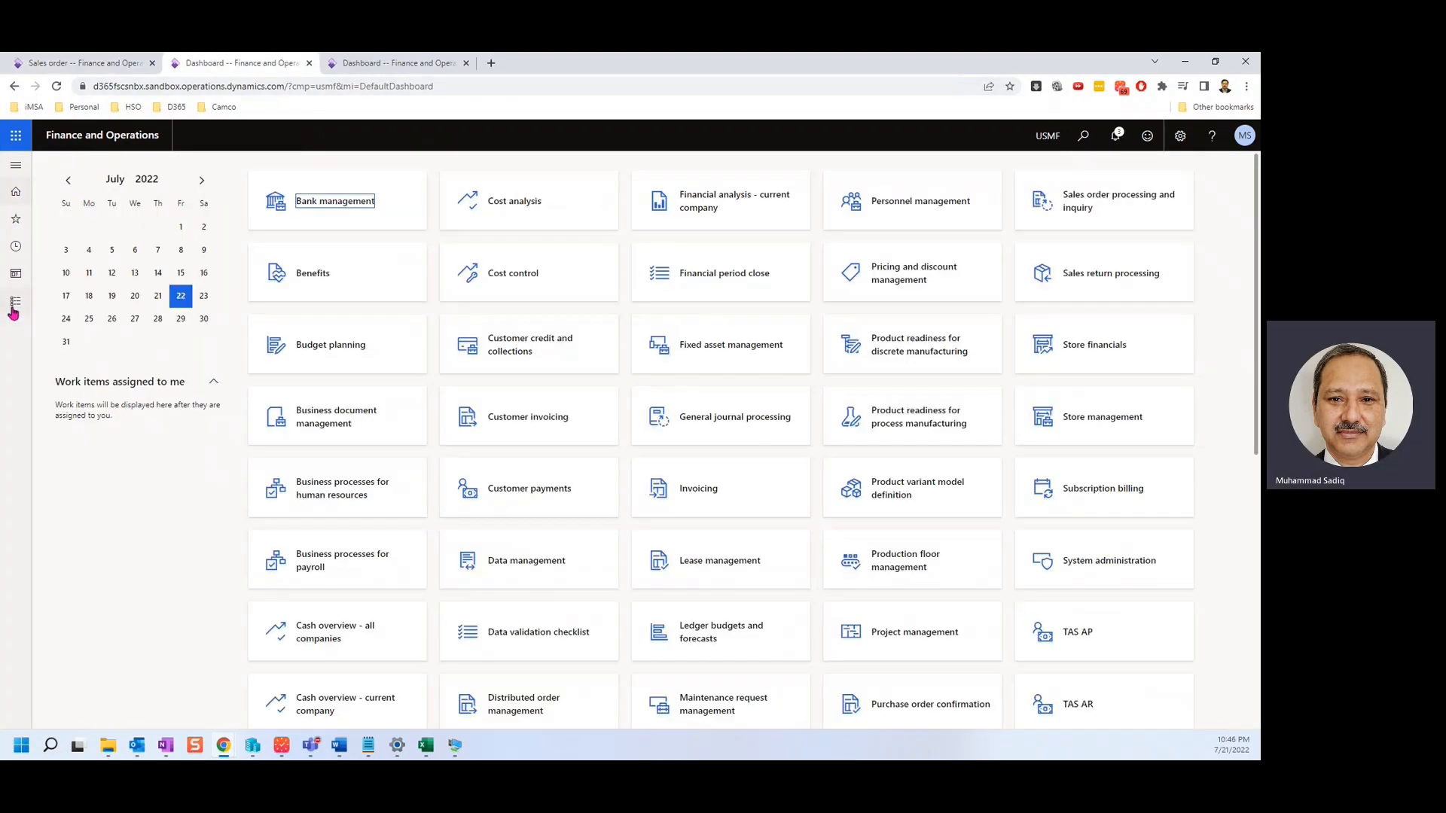
left_click(15, 301)
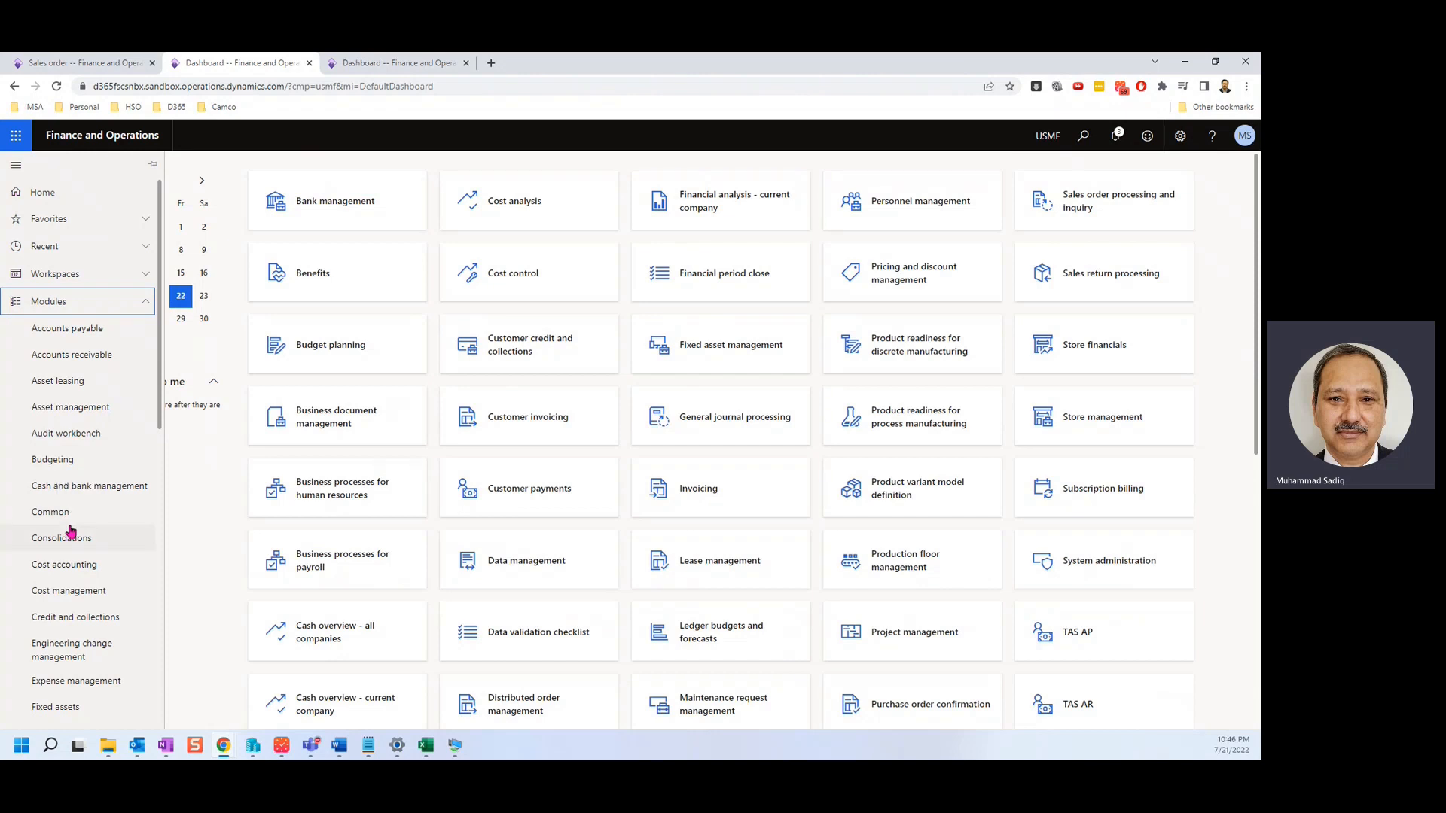
scroll(130, 546, "down", 5)
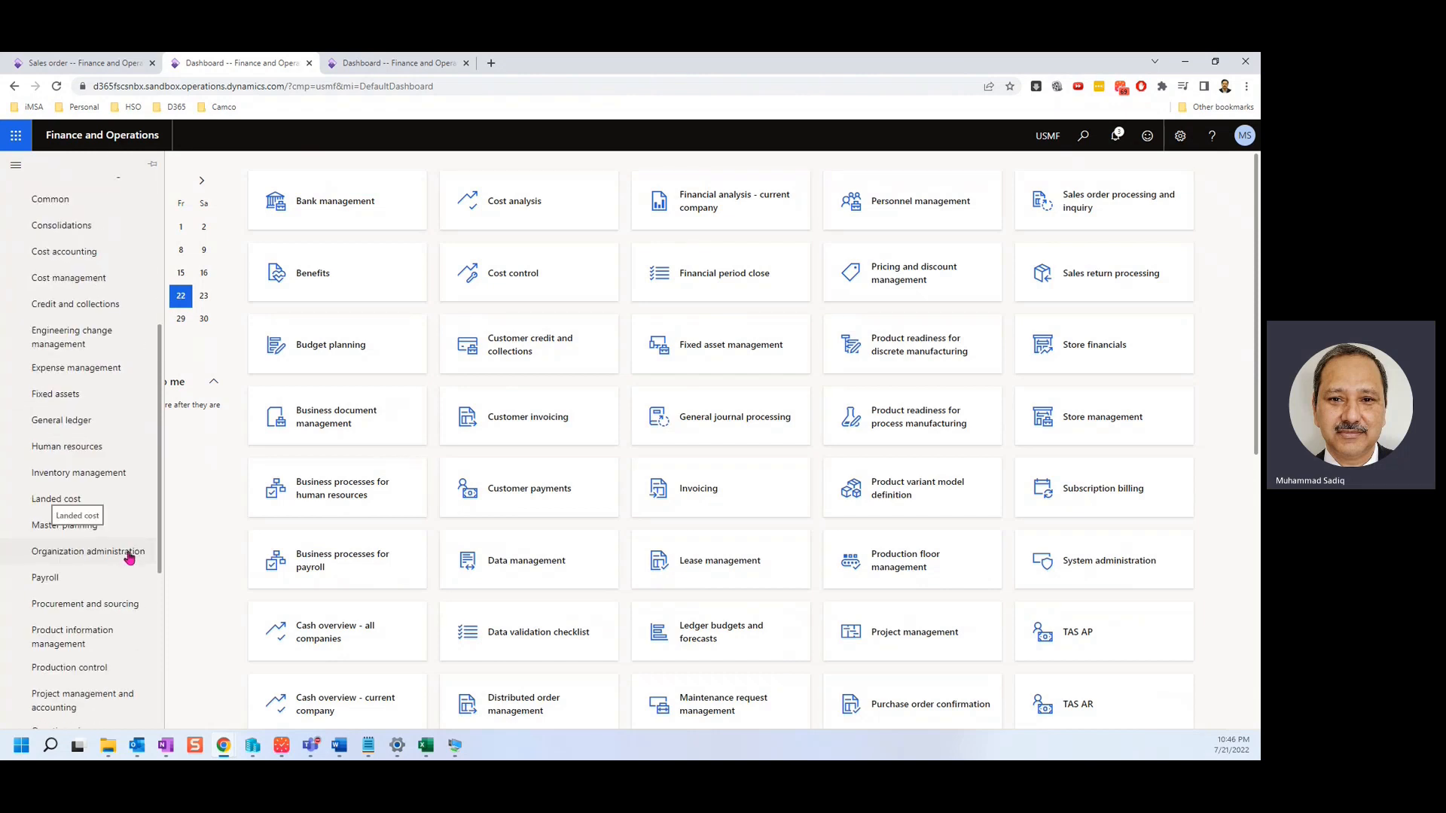
left_click(106, 642)
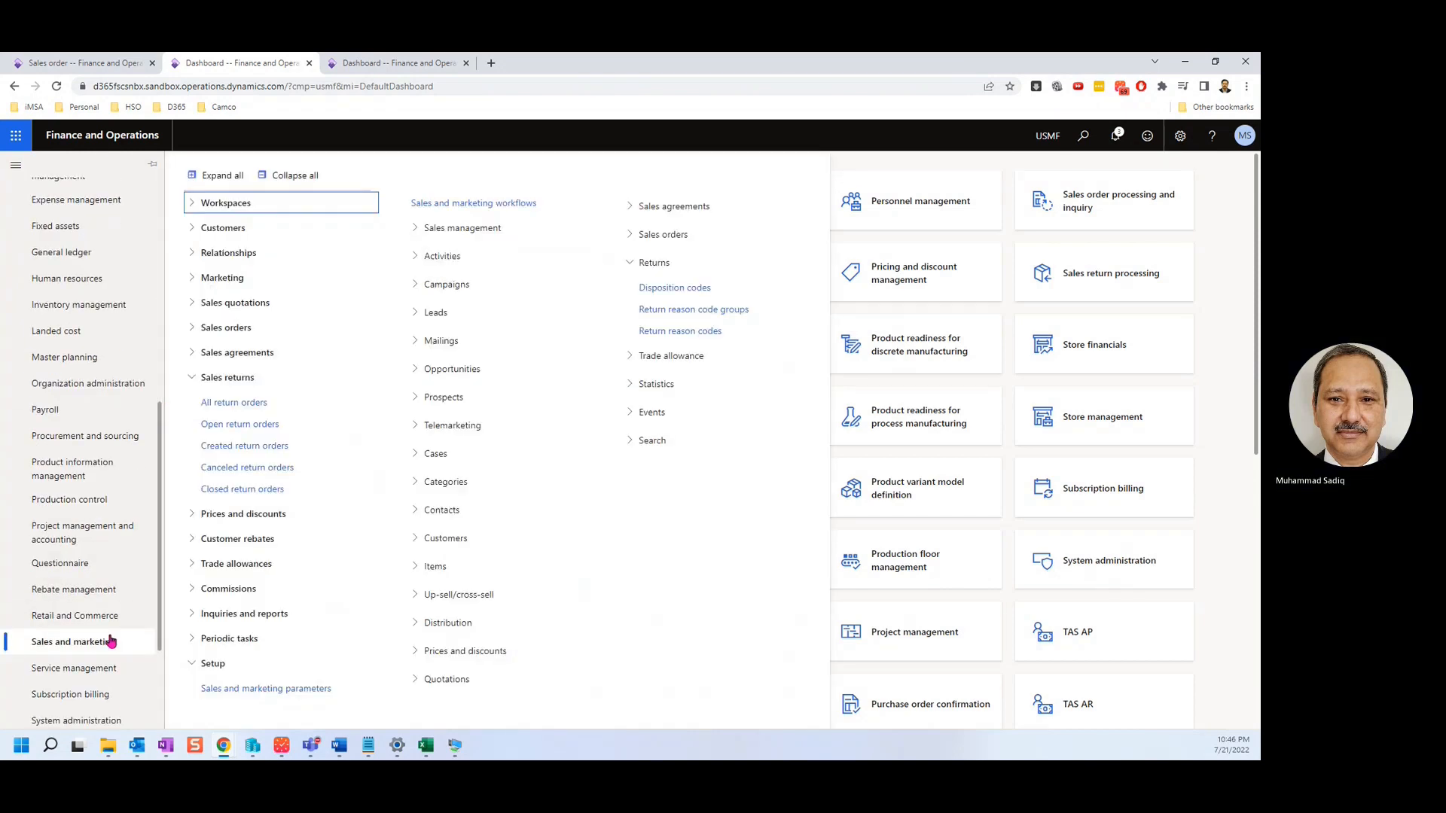
left_click(243, 403)
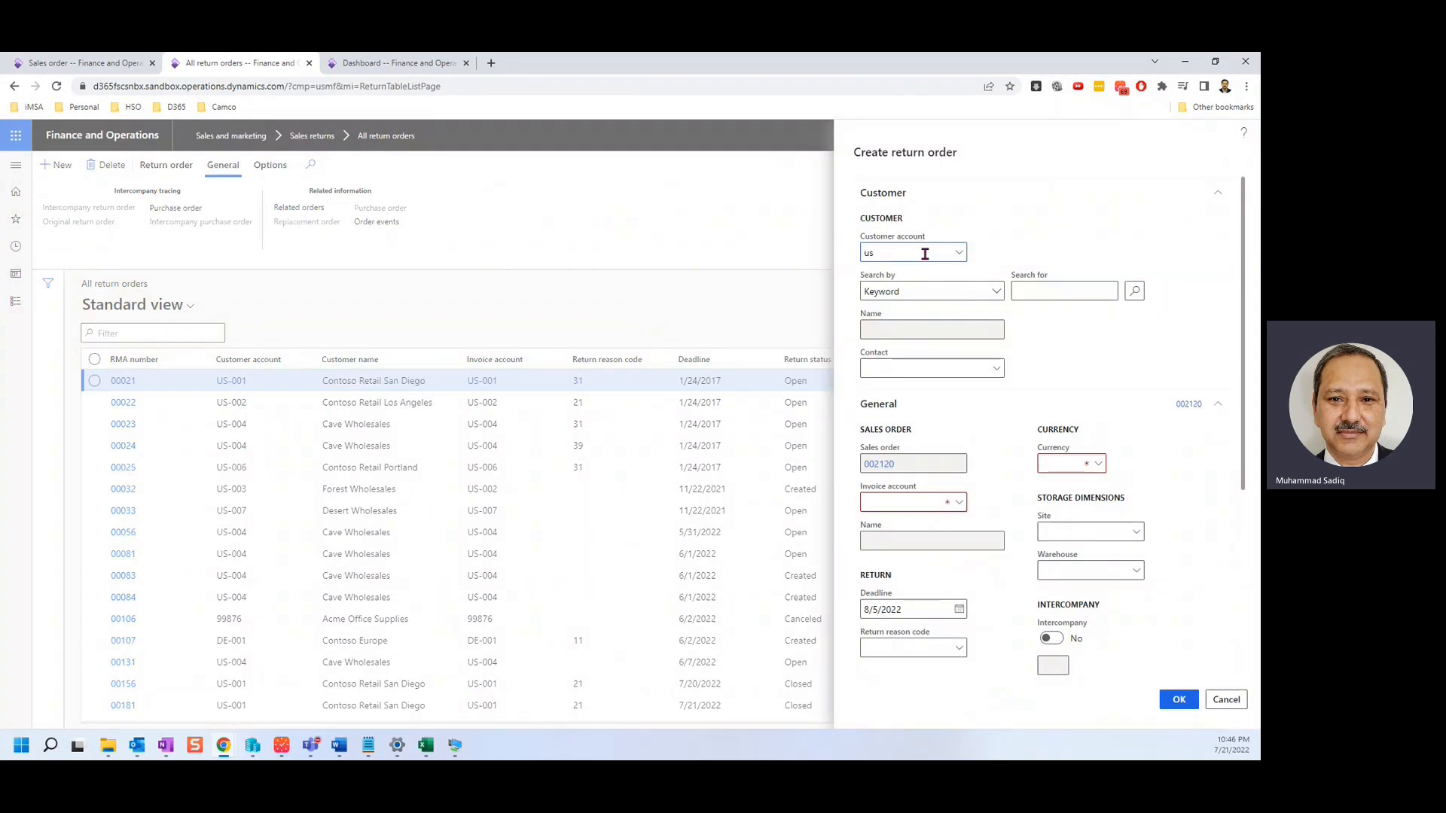
Create a return order for Contoso Retail San Diego, warehouse 24, reason code 21 (Defective).
left_click(205, 297)
scroll(1115, 612, "down", 1)
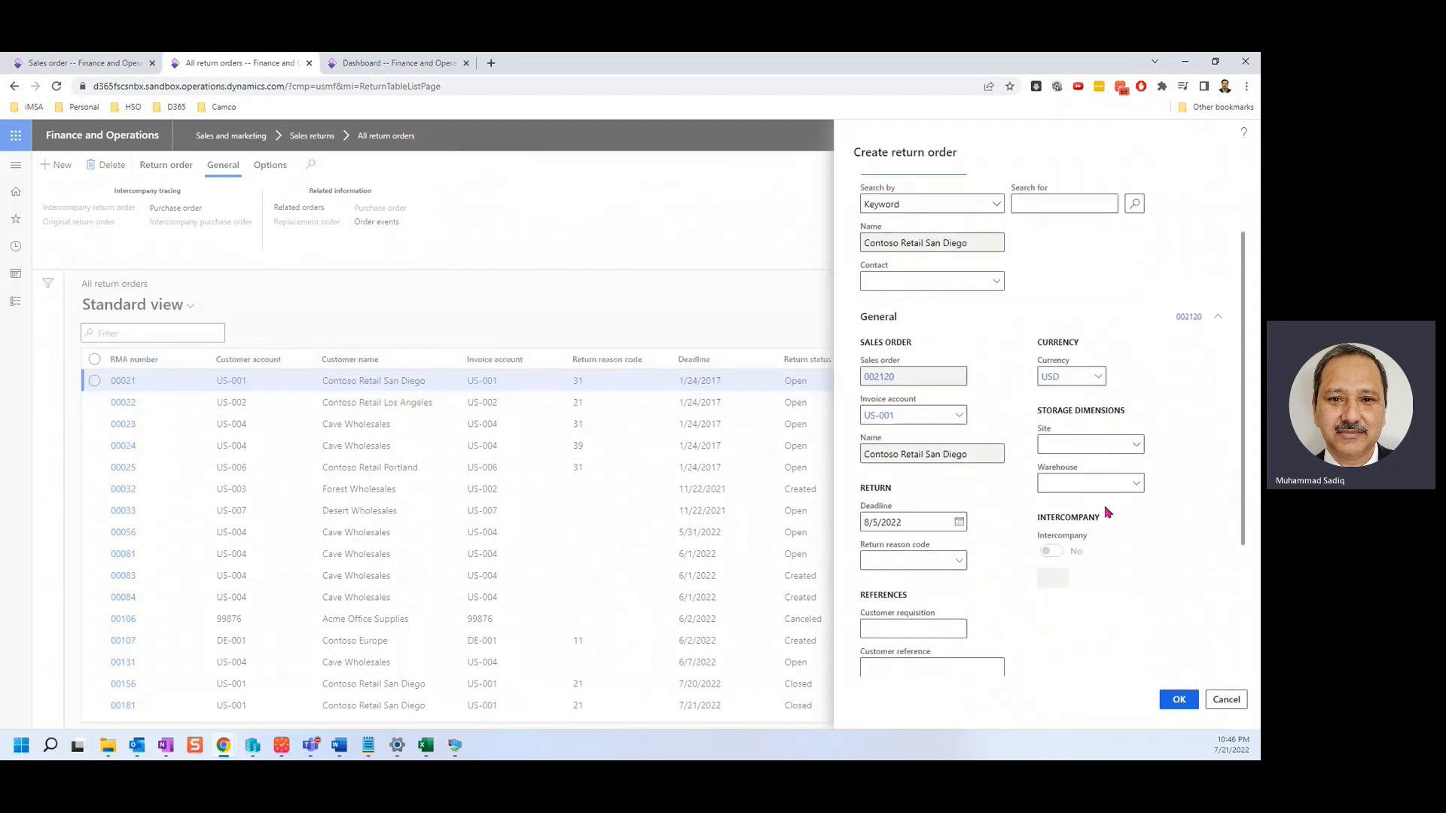
left_click(1190, 502)
scroll(1172, 524, "down", 3)
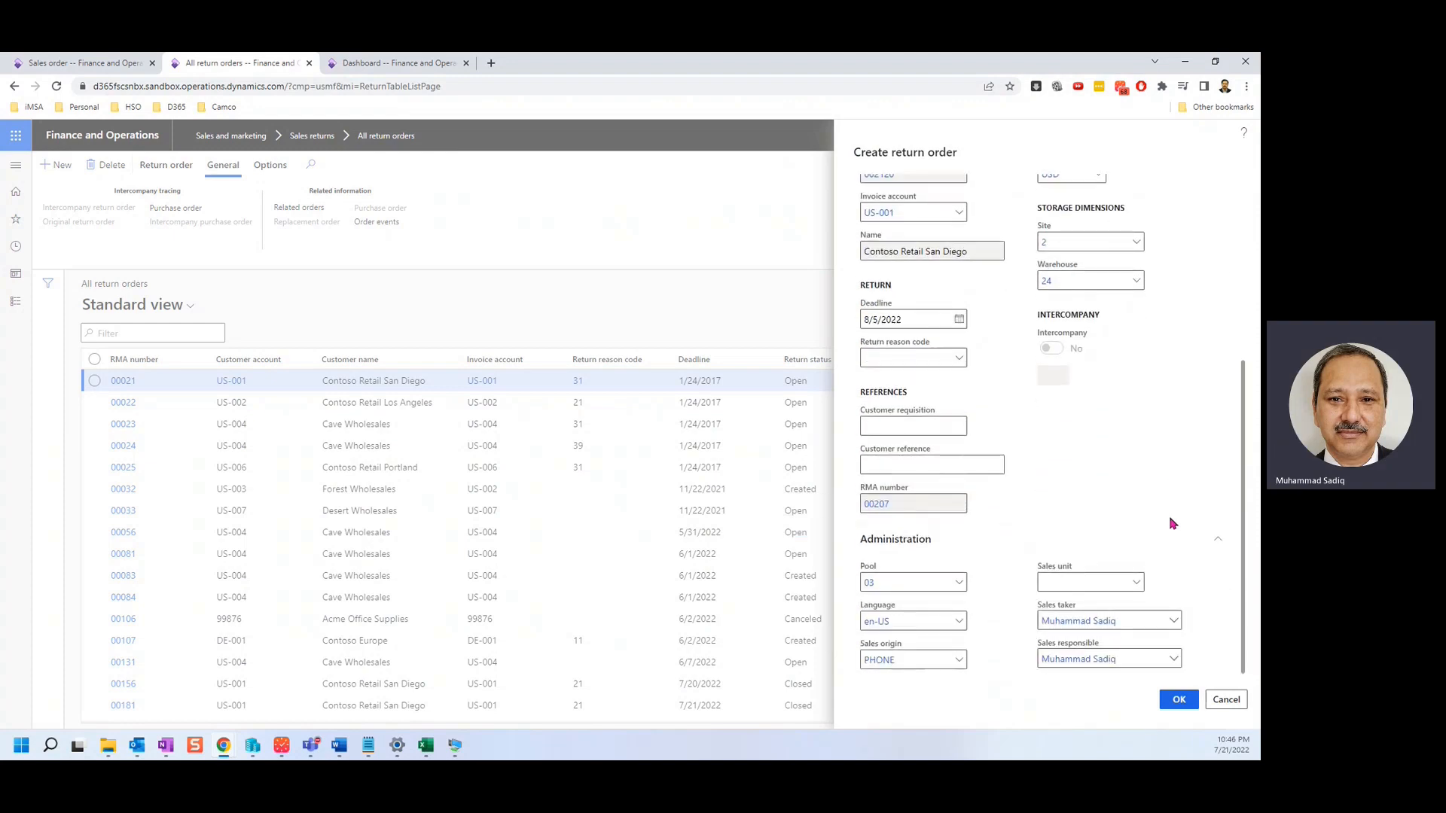
left_click(1179, 700)
left_click(958, 379)
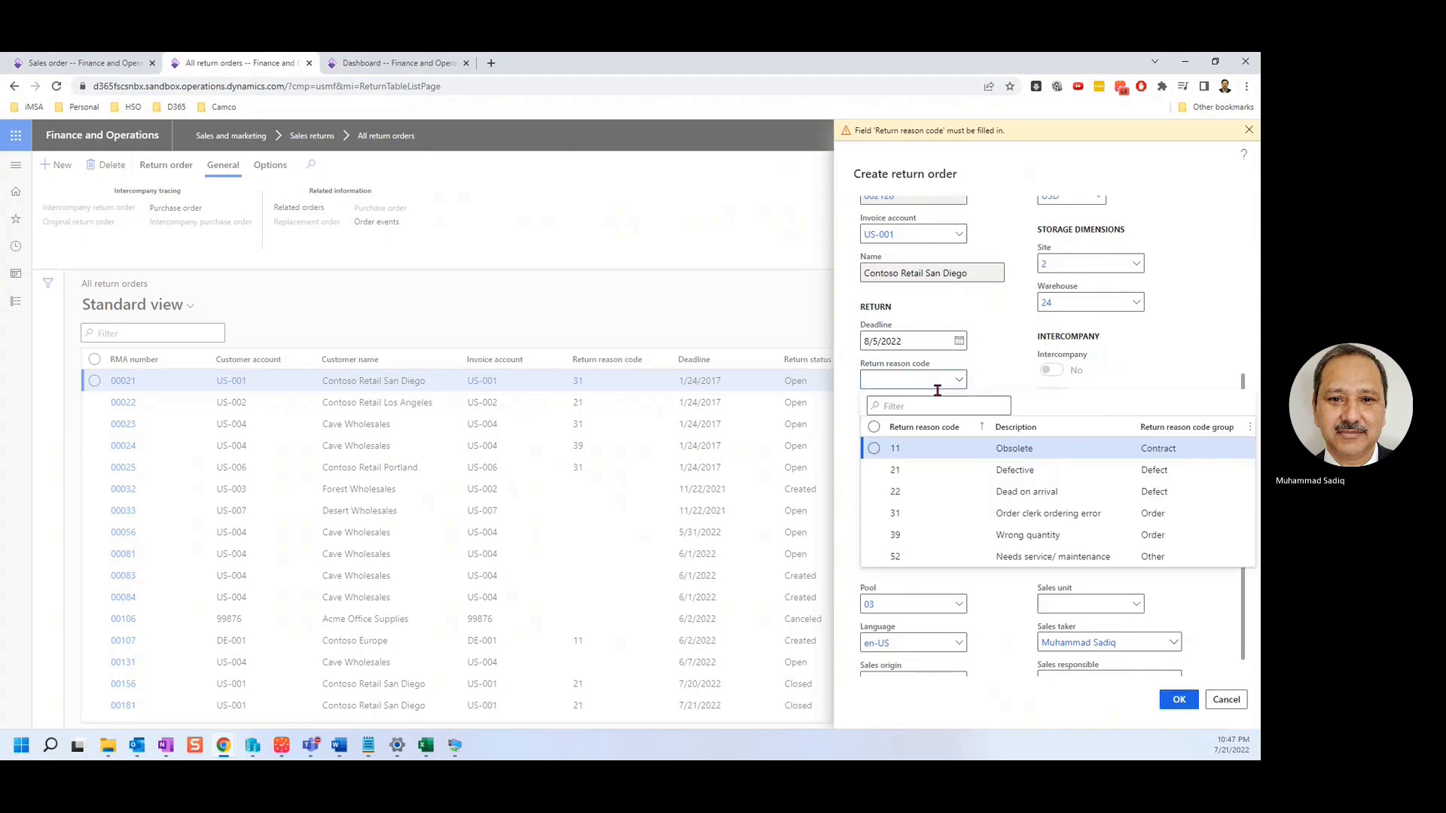
left_click(914, 468)
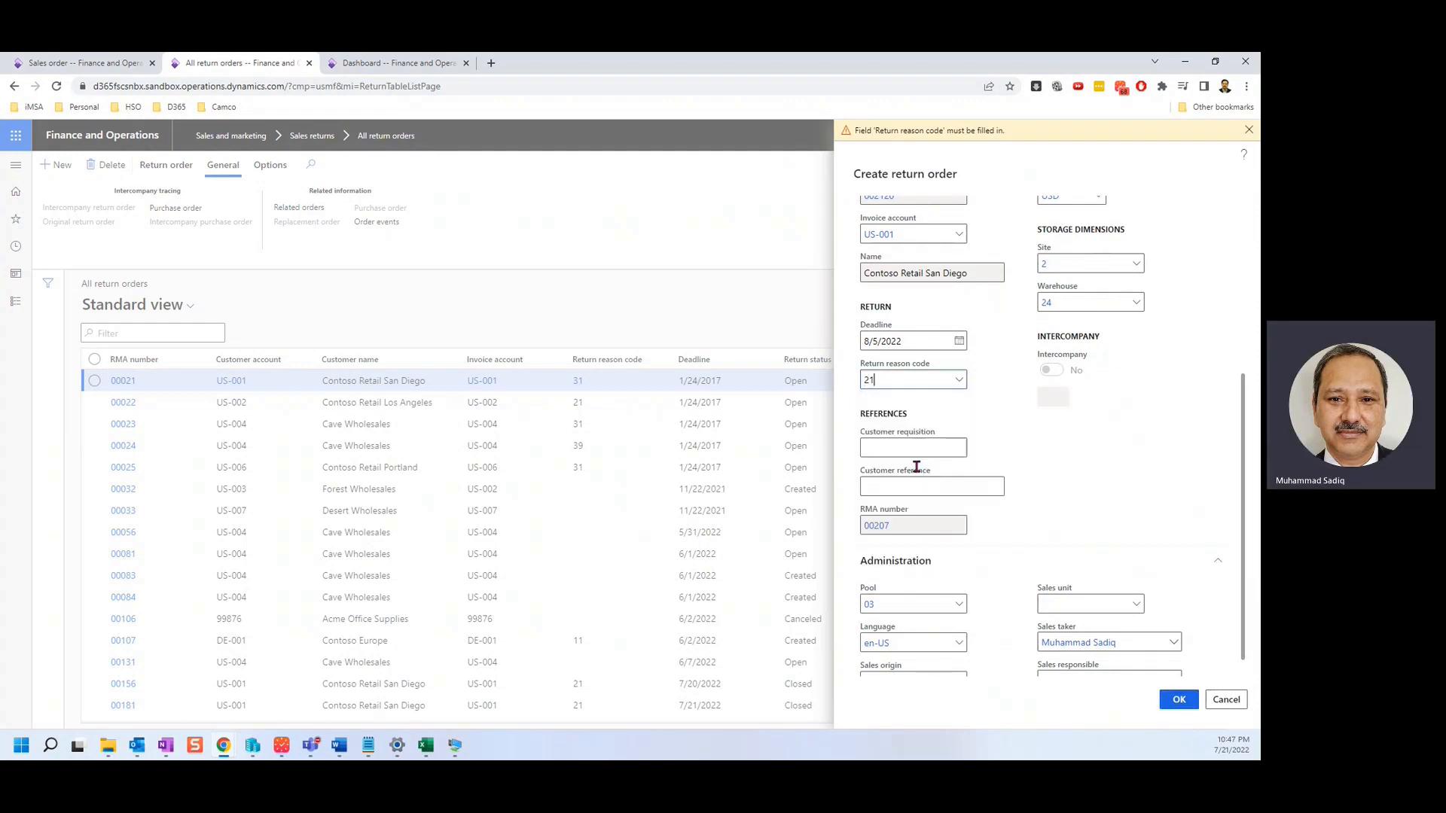
left_click(1179, 701)
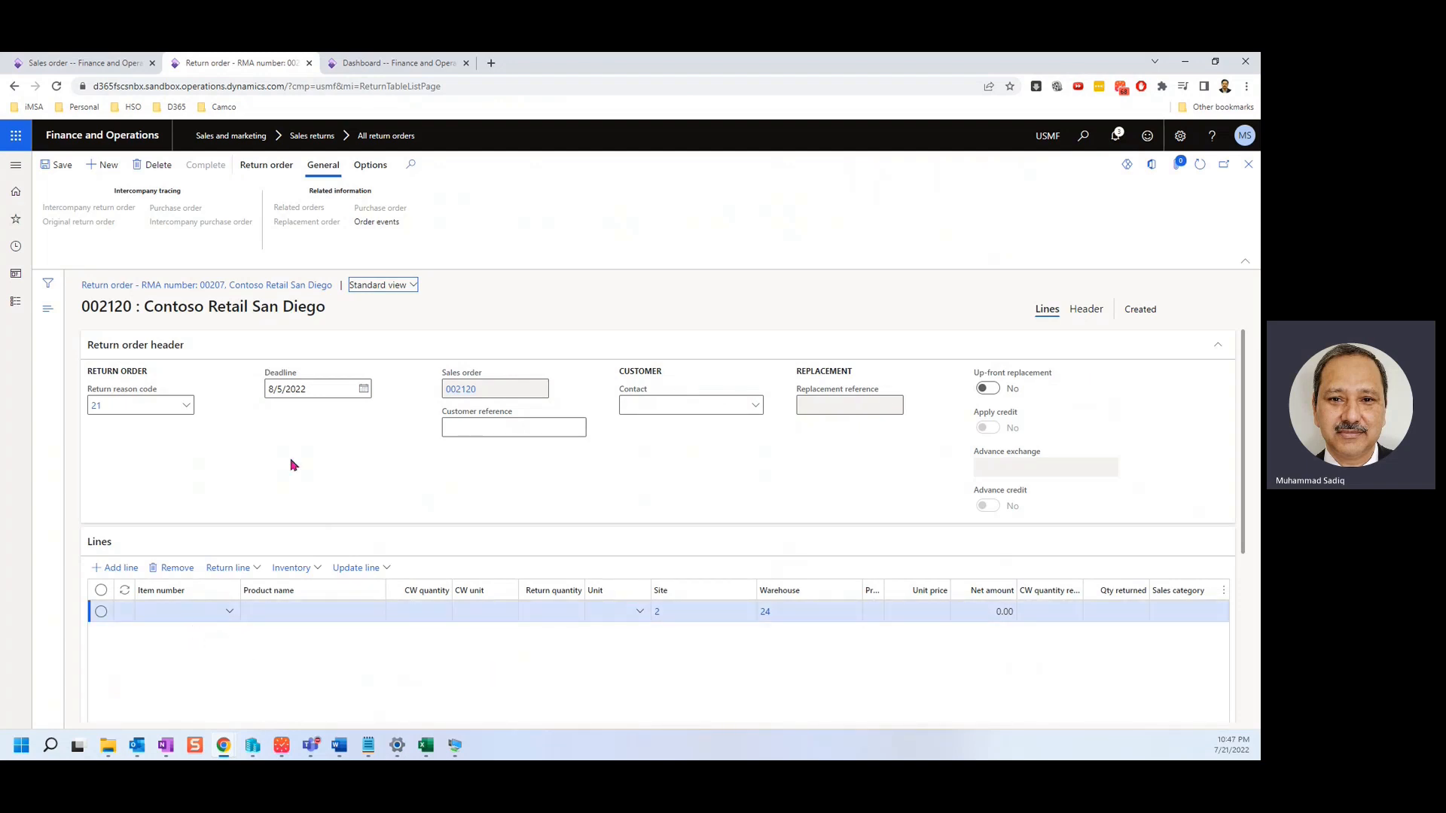
Copy the item 1000 Surface Pro 128 GB invoice line into the return order via Find sales order.
left_click(265, 165)
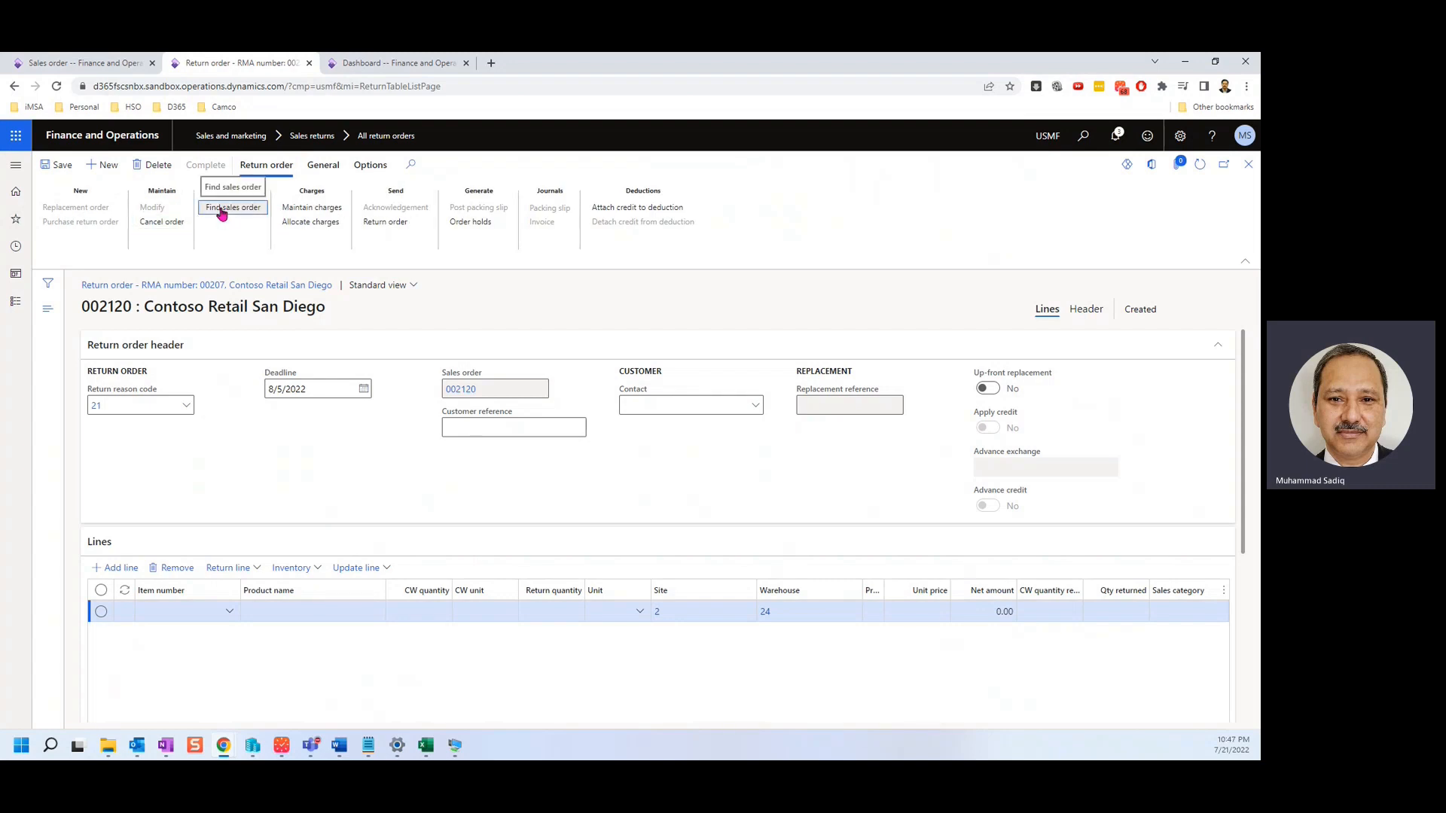
left_click(223, 208)
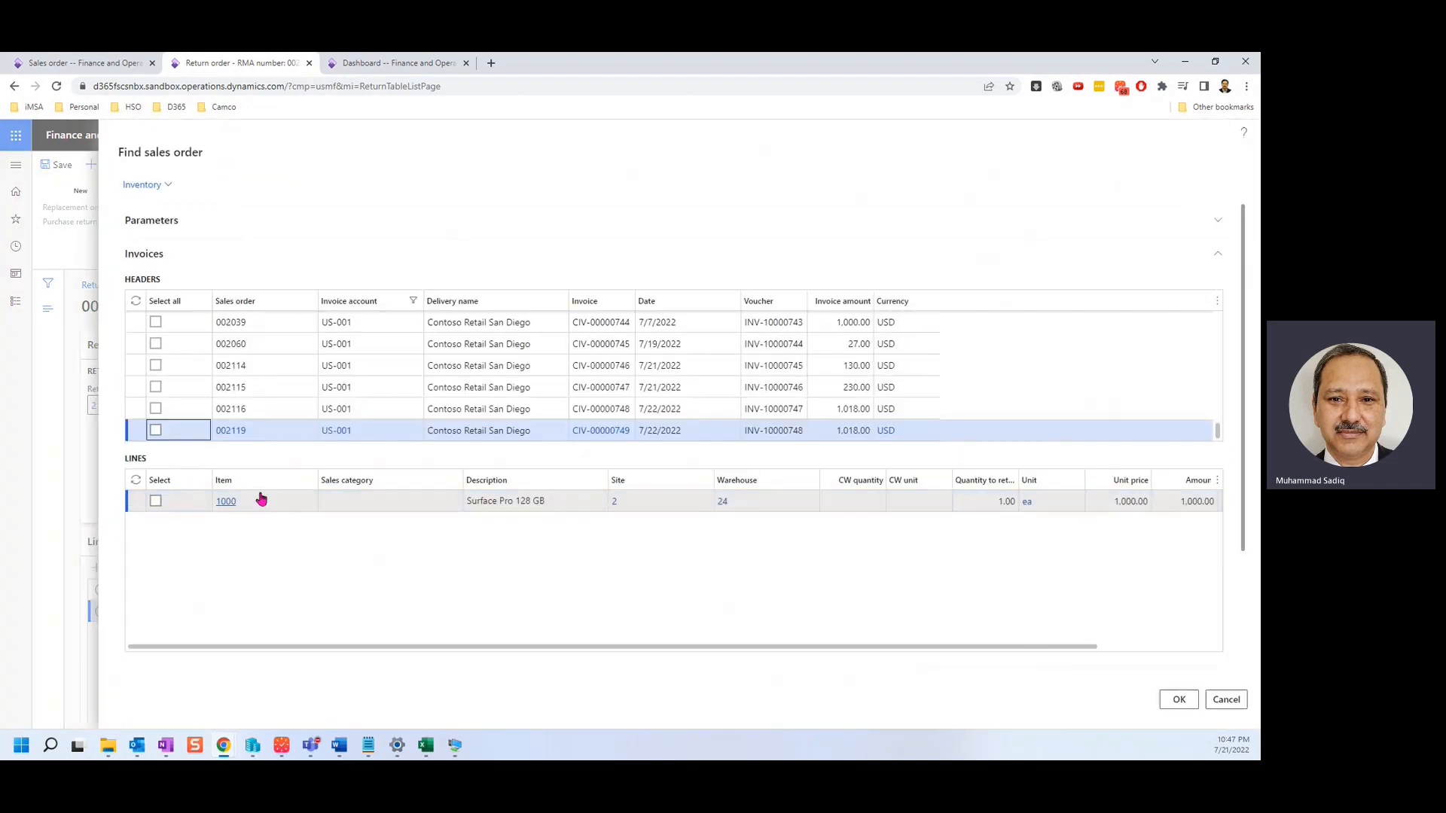
left_click(155, 500)
left_click(1182, 704)
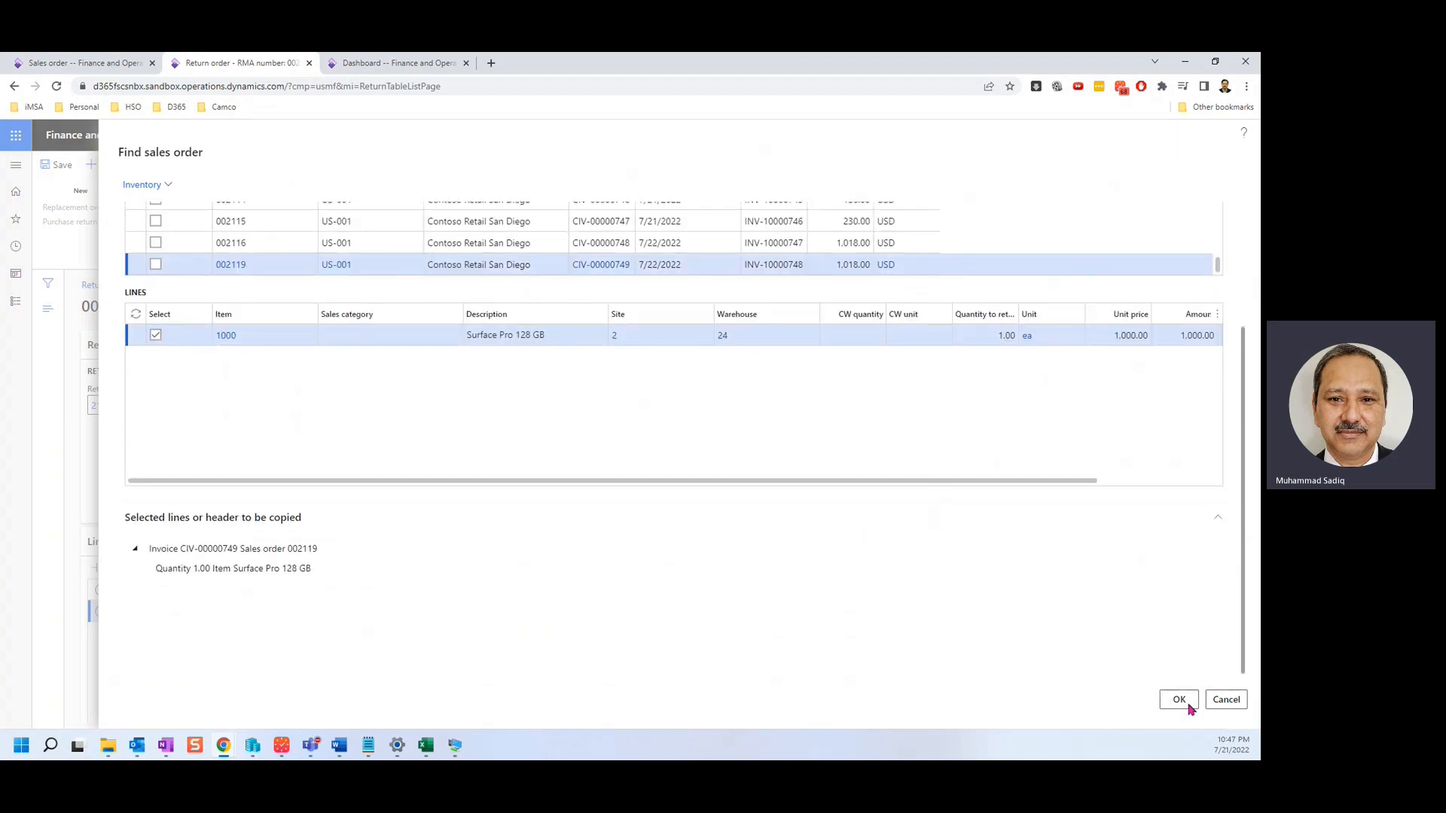
scroll(841, 679, "down", 1)
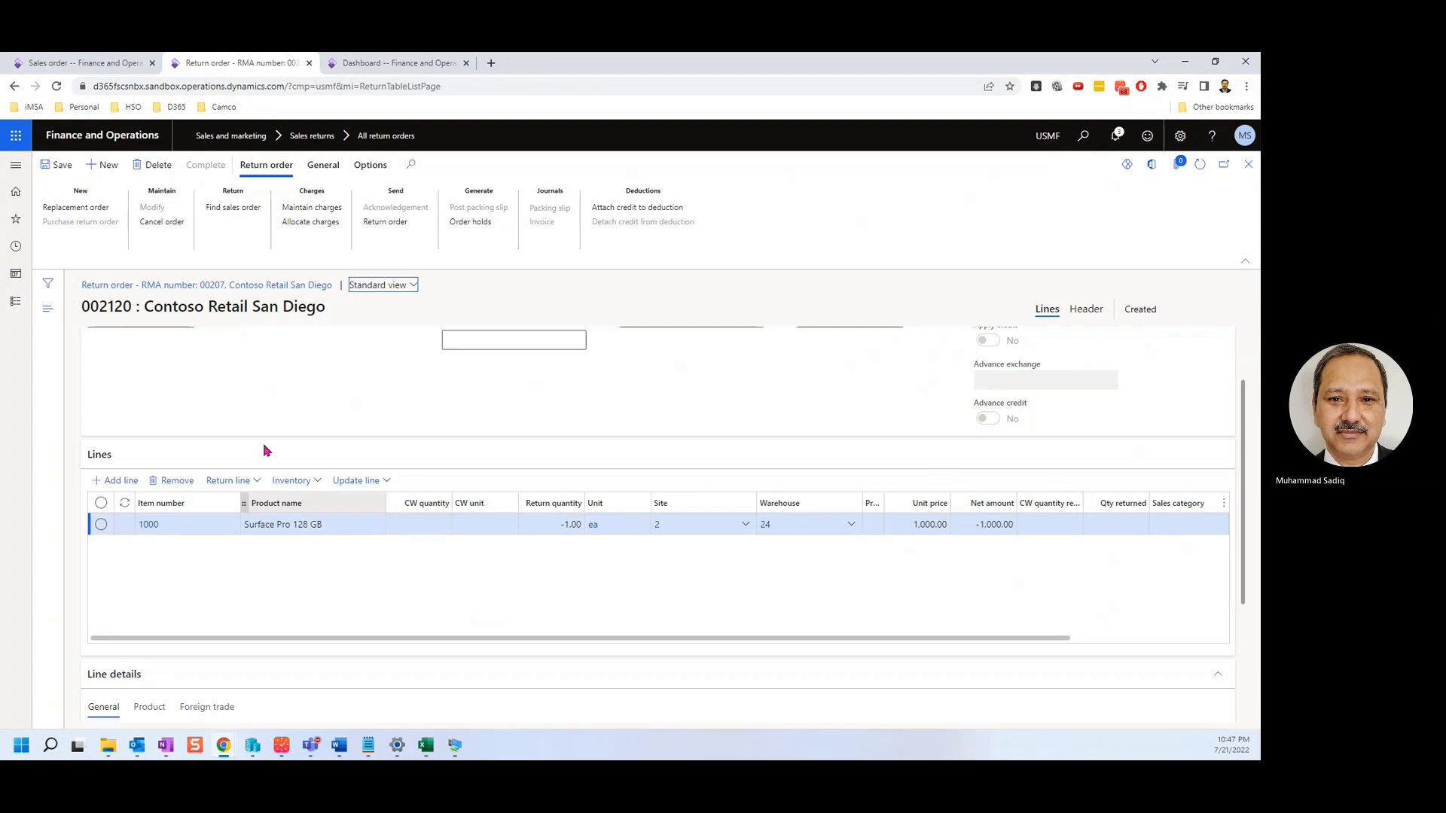
Save return order RMA 00207.
left_click(257, 483)
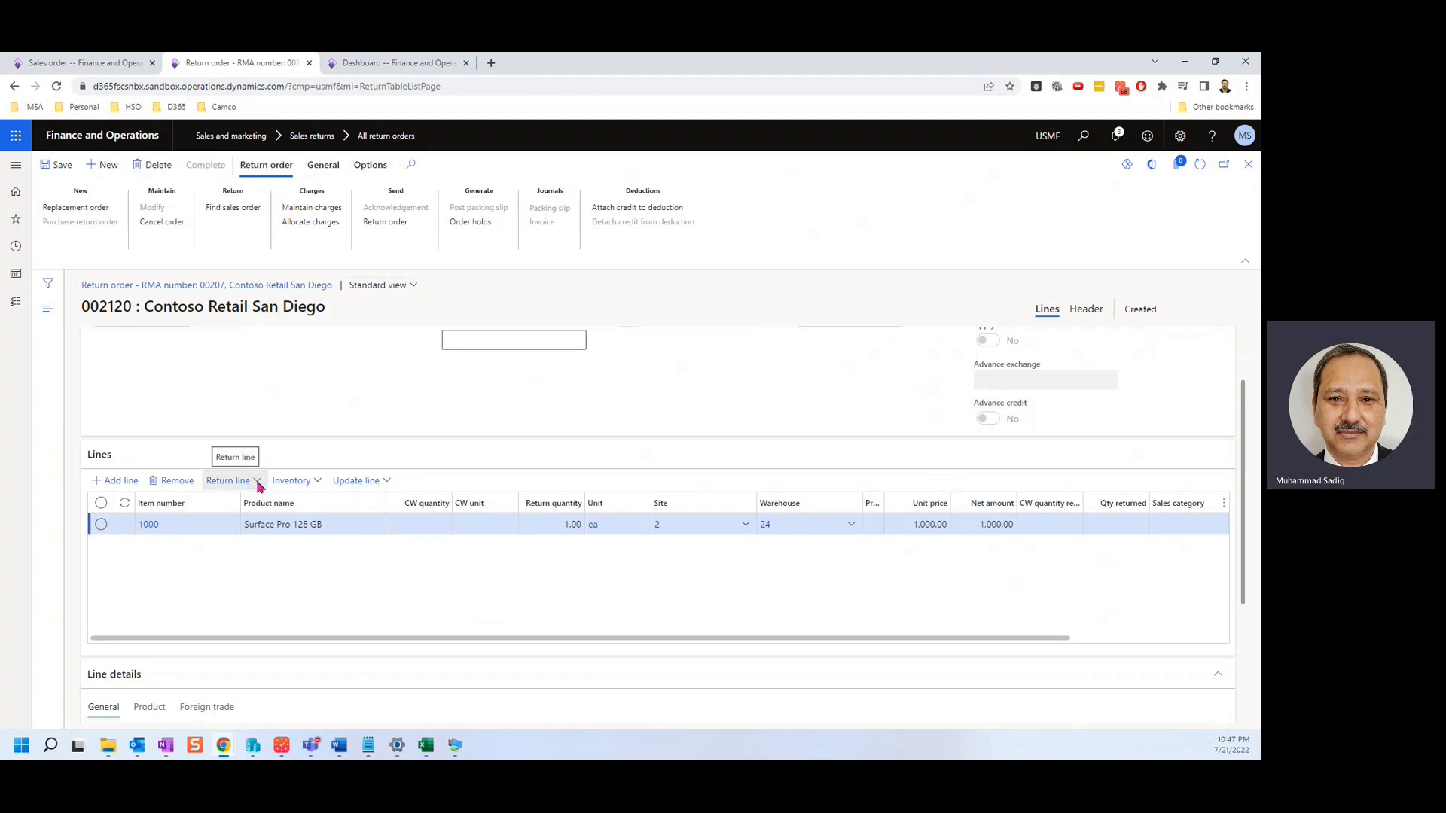
left_click(258, 484)
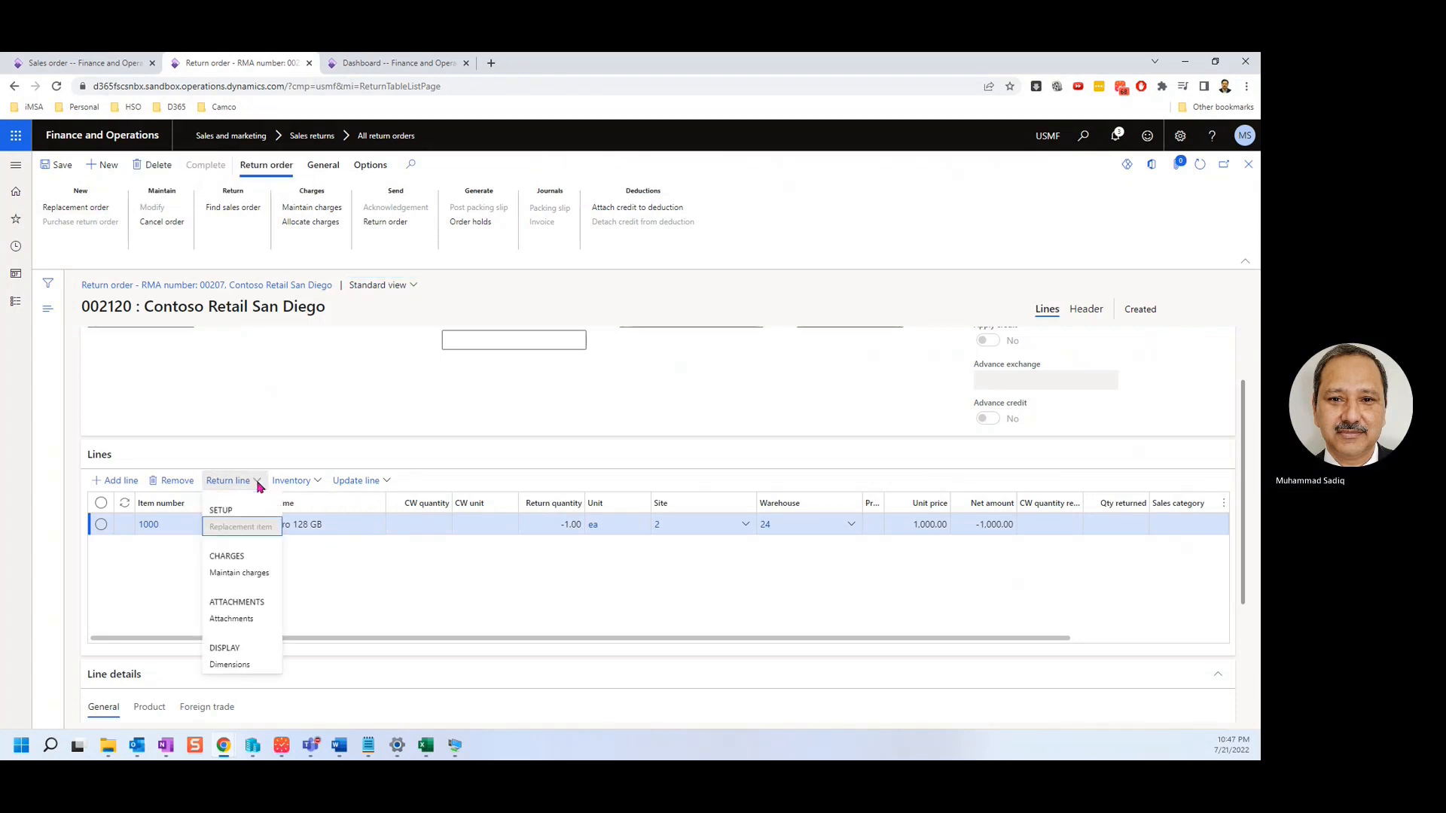
left_click(348, 576)
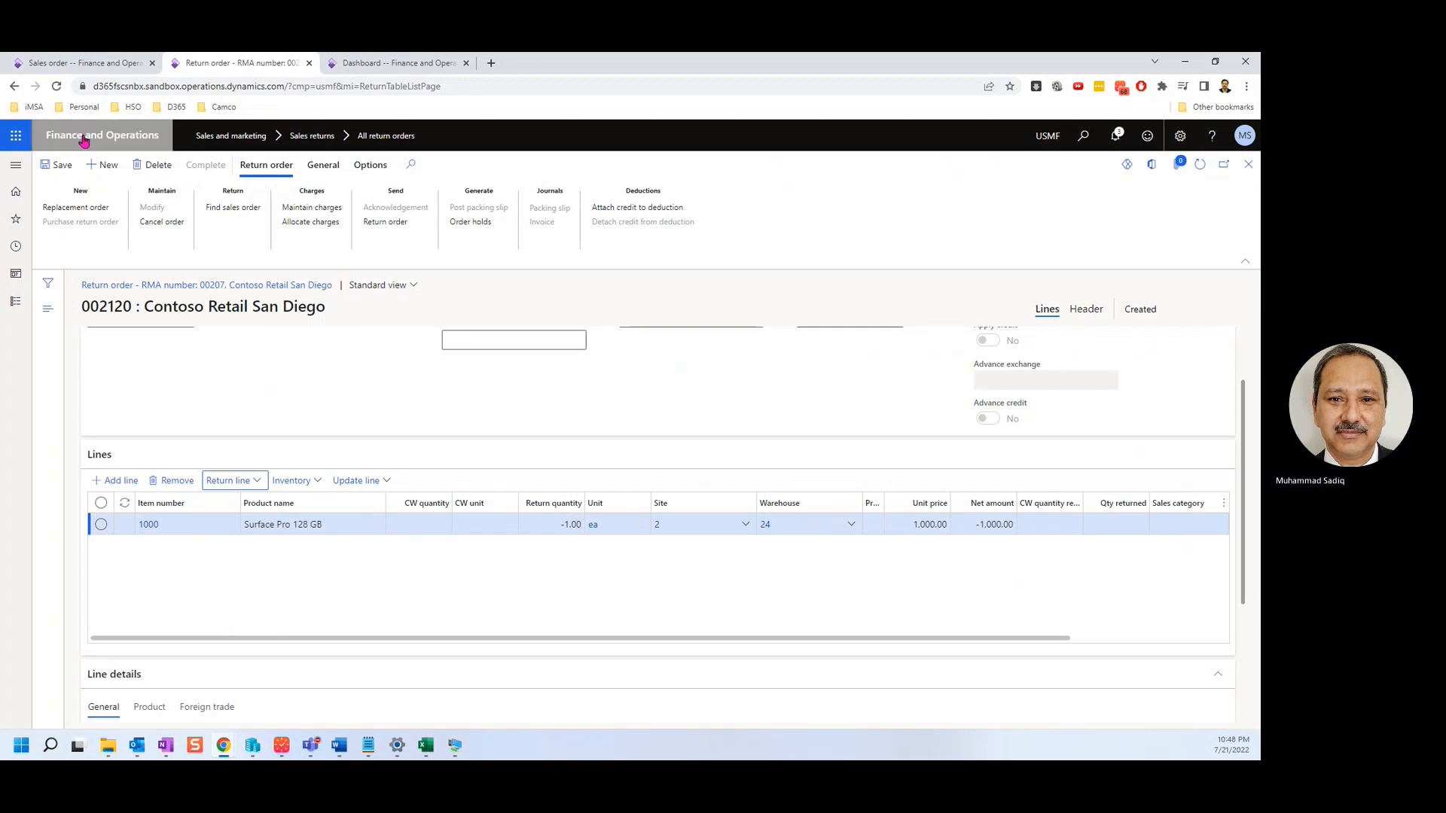
left_click(59, 164)
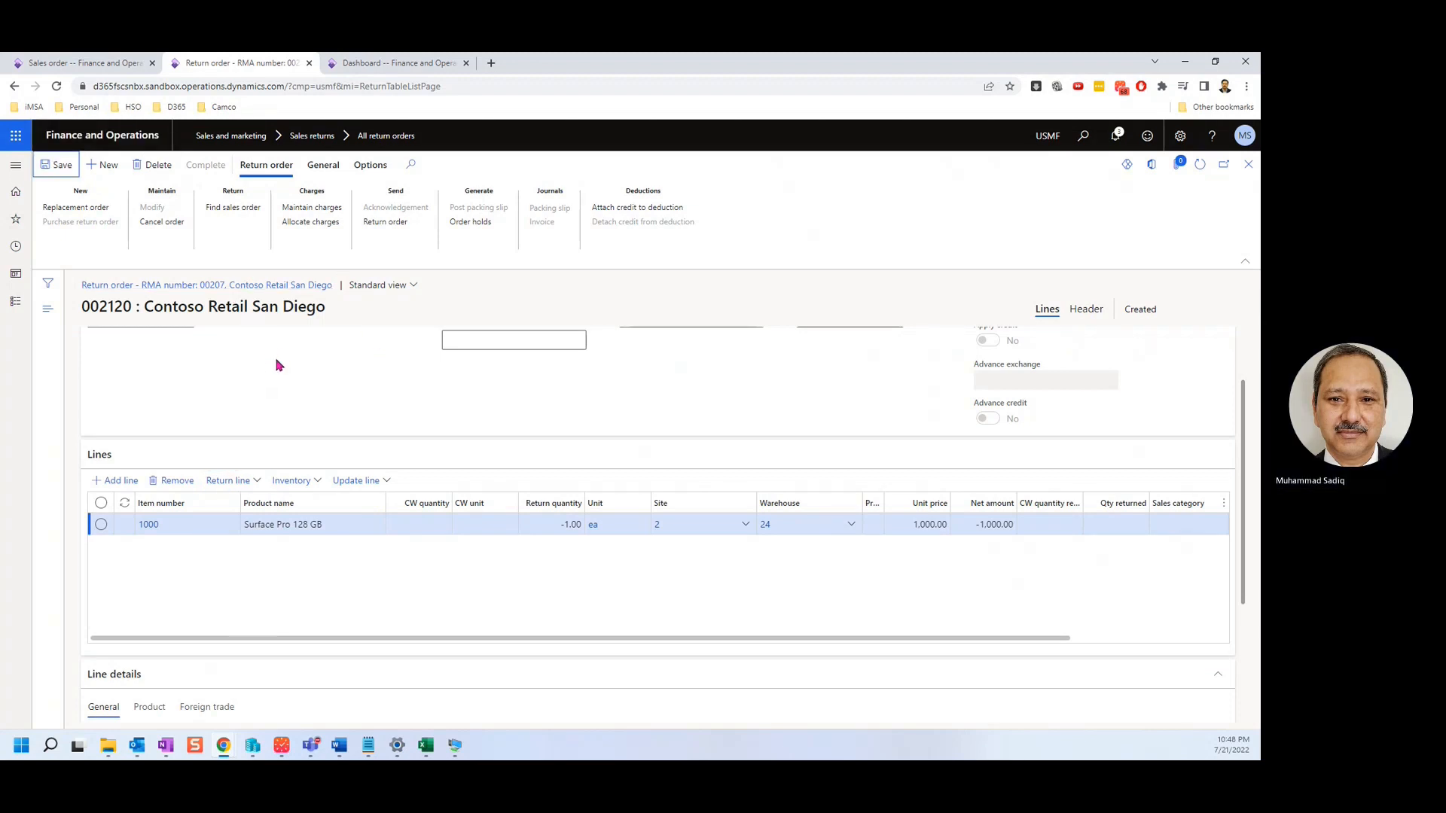
Start registration of the return line with disposition code 31, Replace and credit.
left_click(381, 482)
left_click(361, 503)
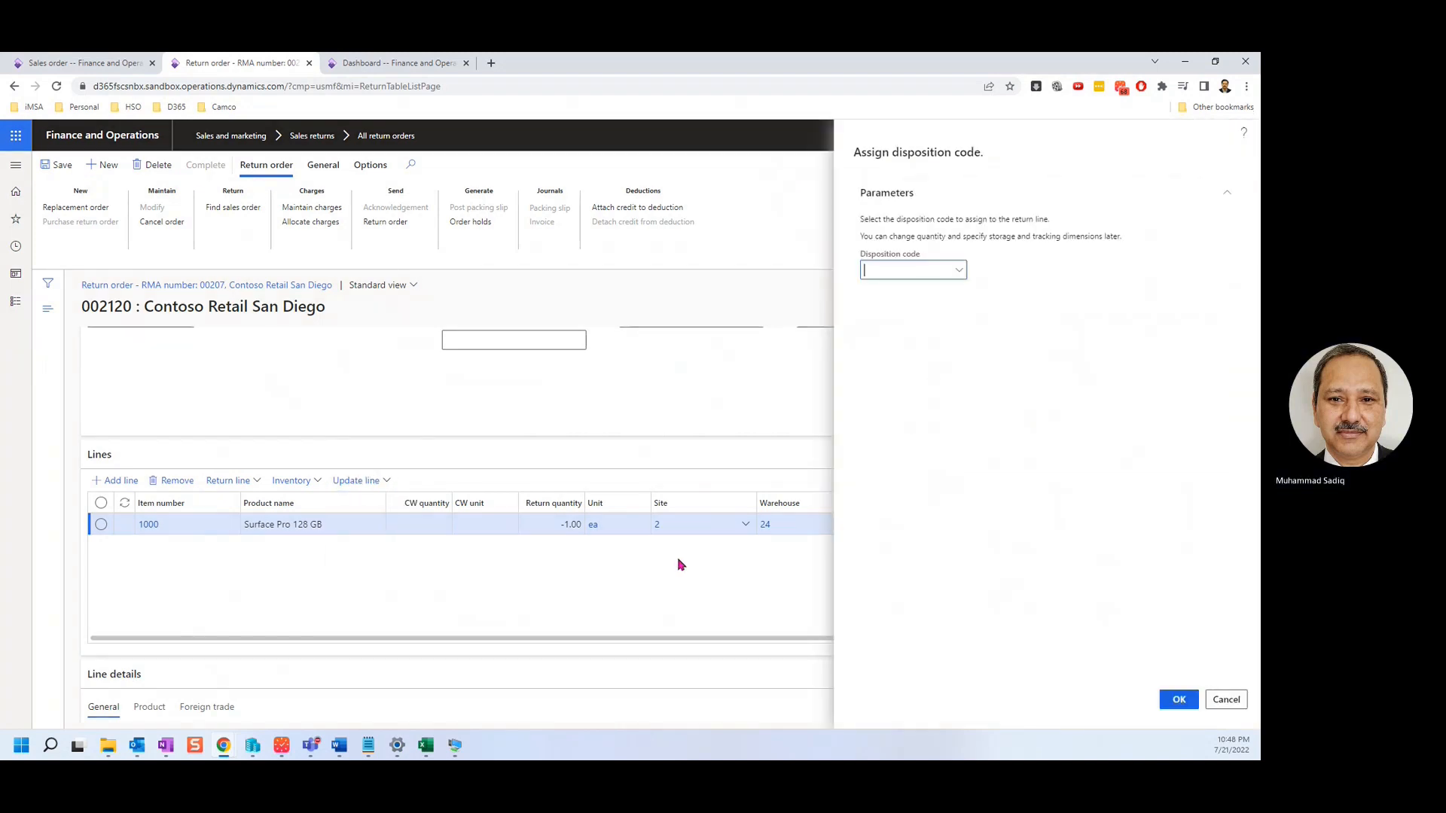
left_click(957, 272)
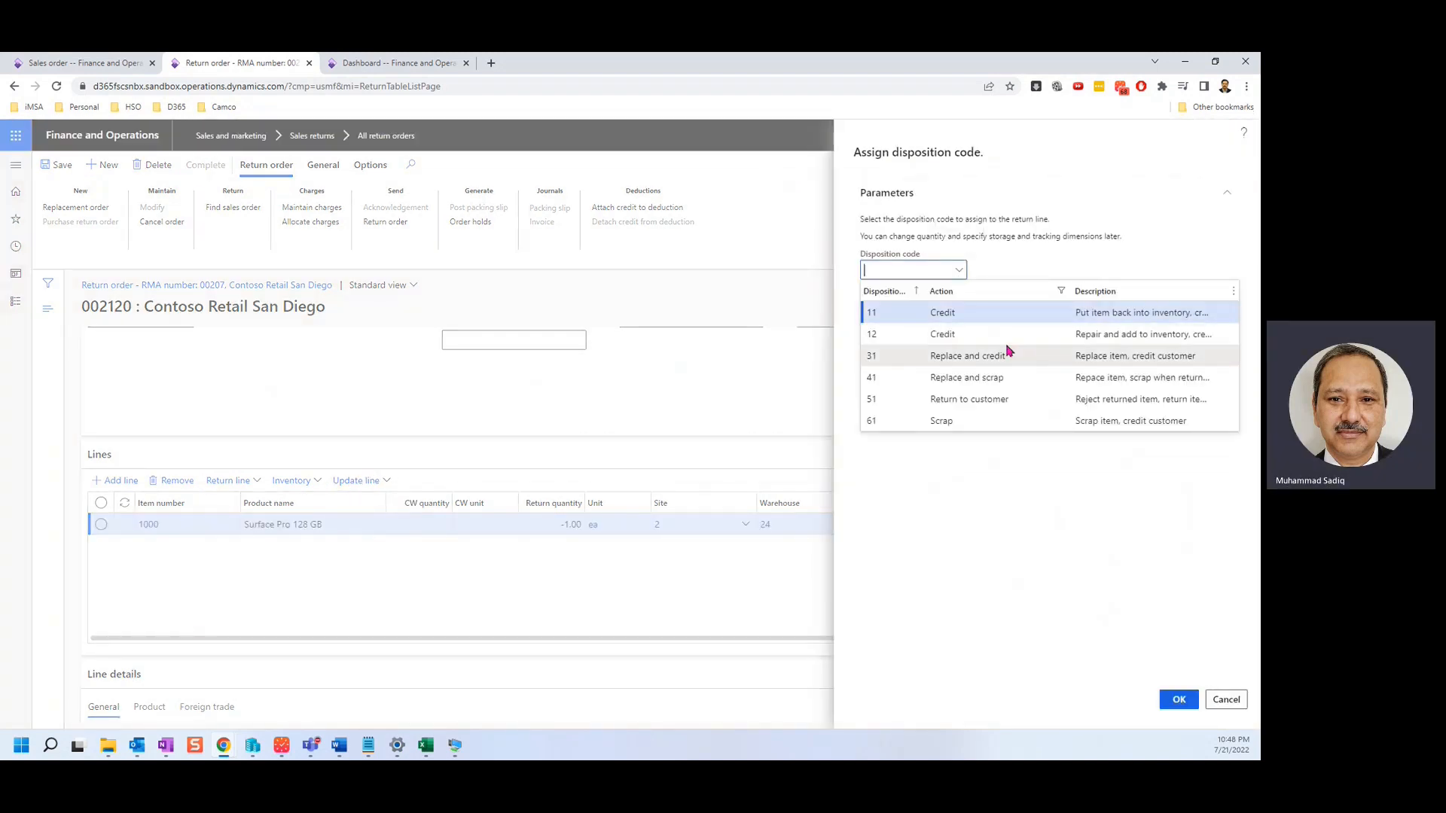
left_click(948, 359)
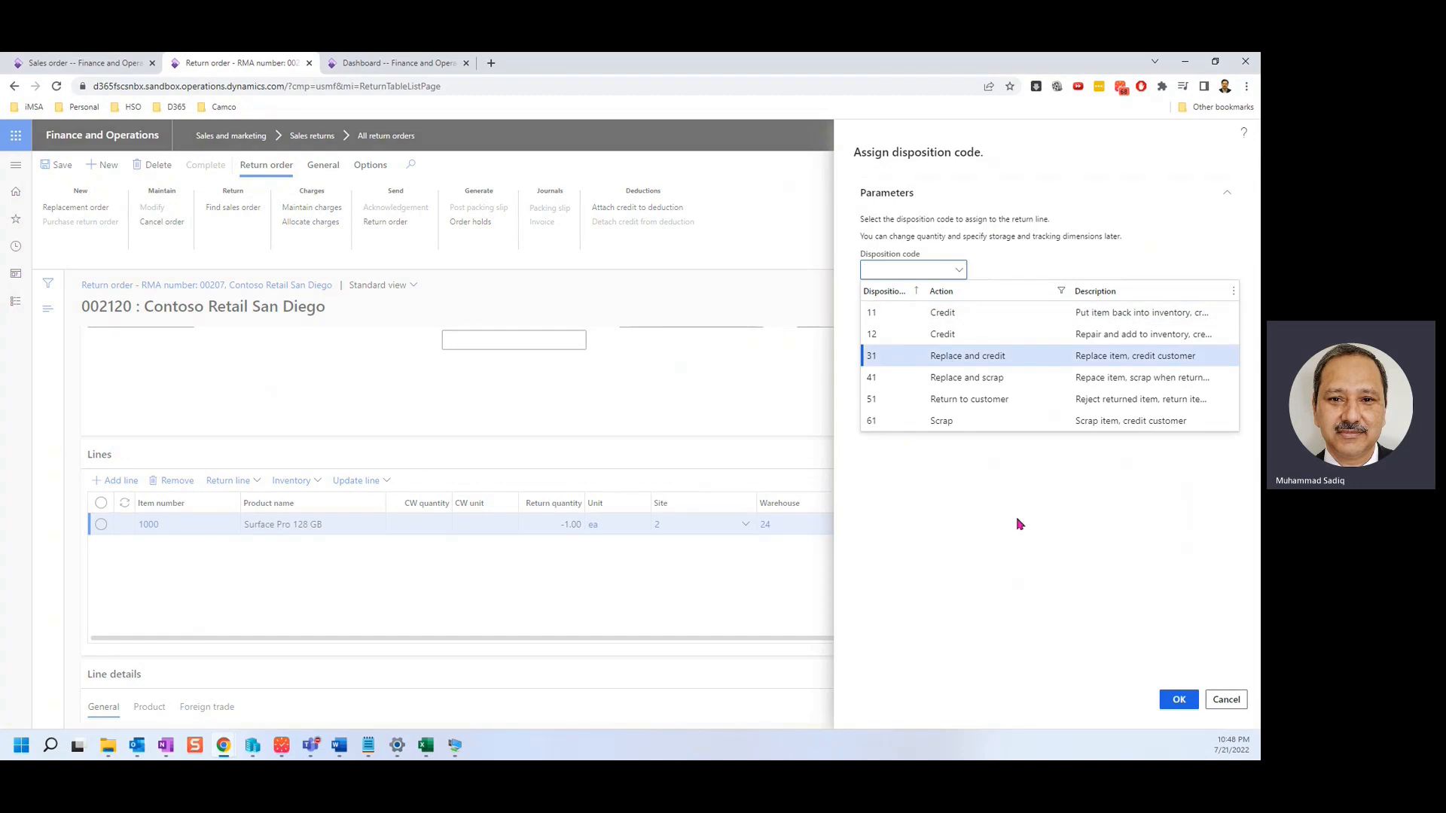
left_click(1178, 700)
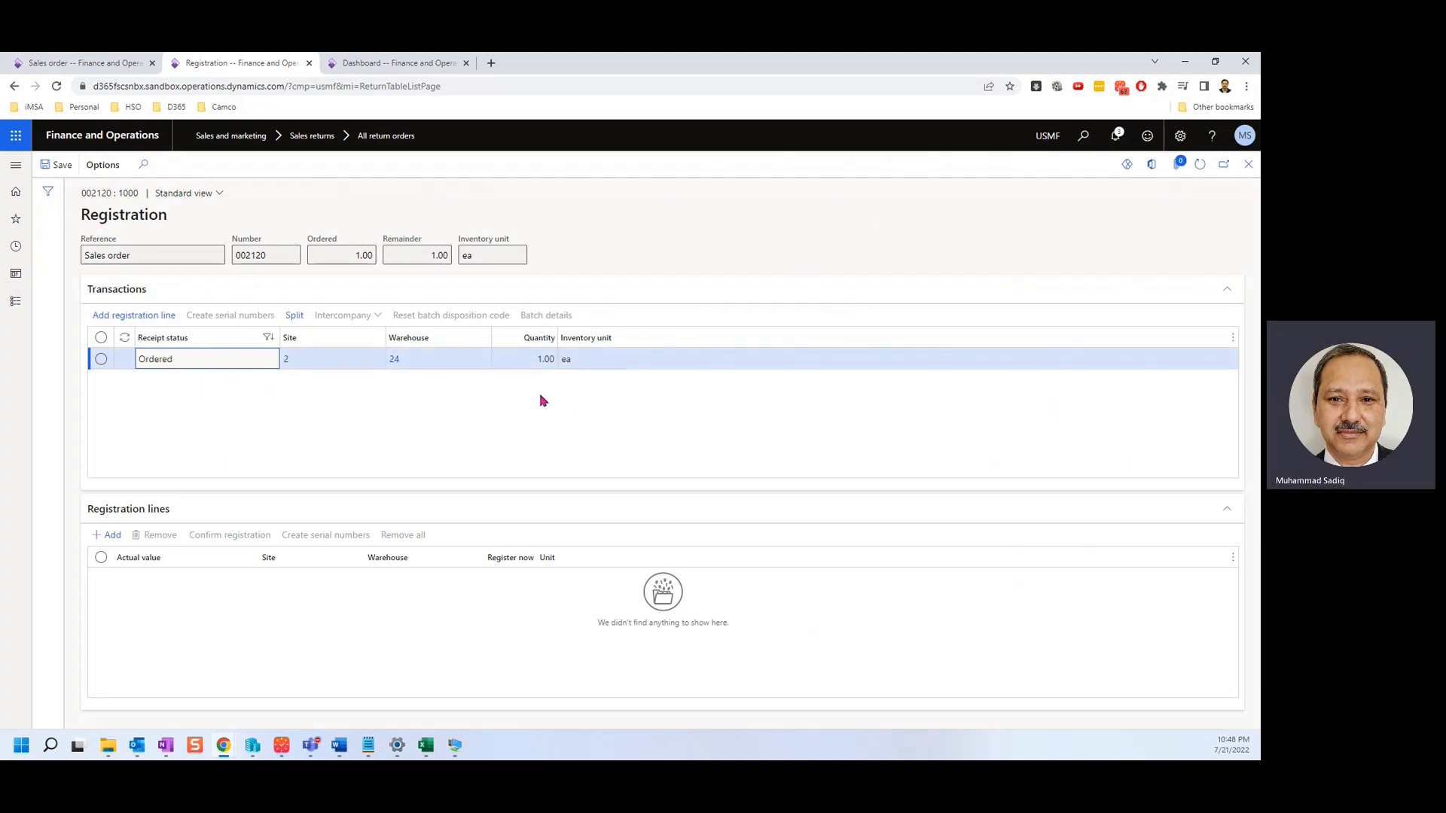
Add and confirm a registration line for the returned Surface Pro, then close Registration.
left_click(122, 318)
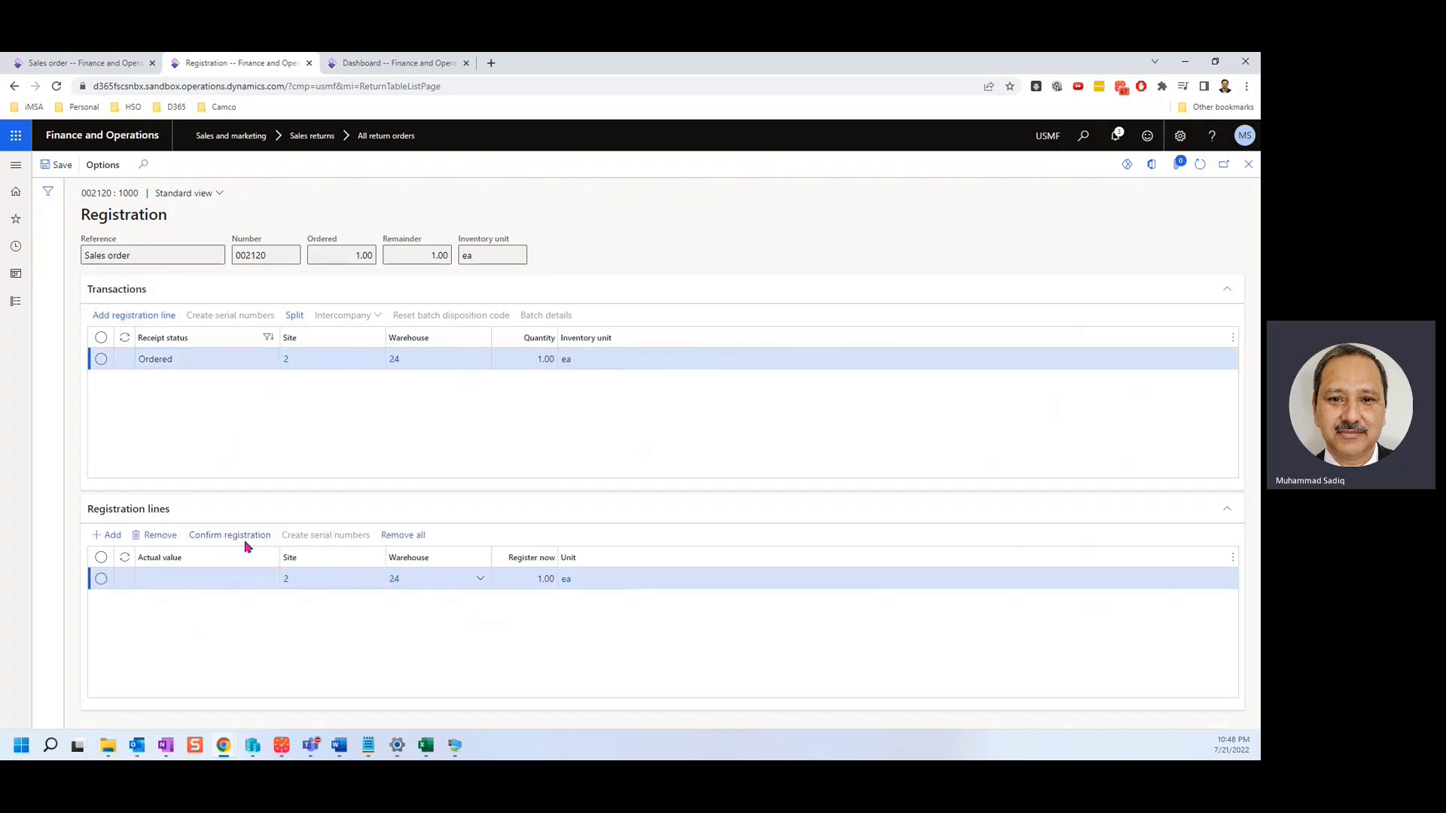
left_click(230, 536)
left_click(1247, 167)
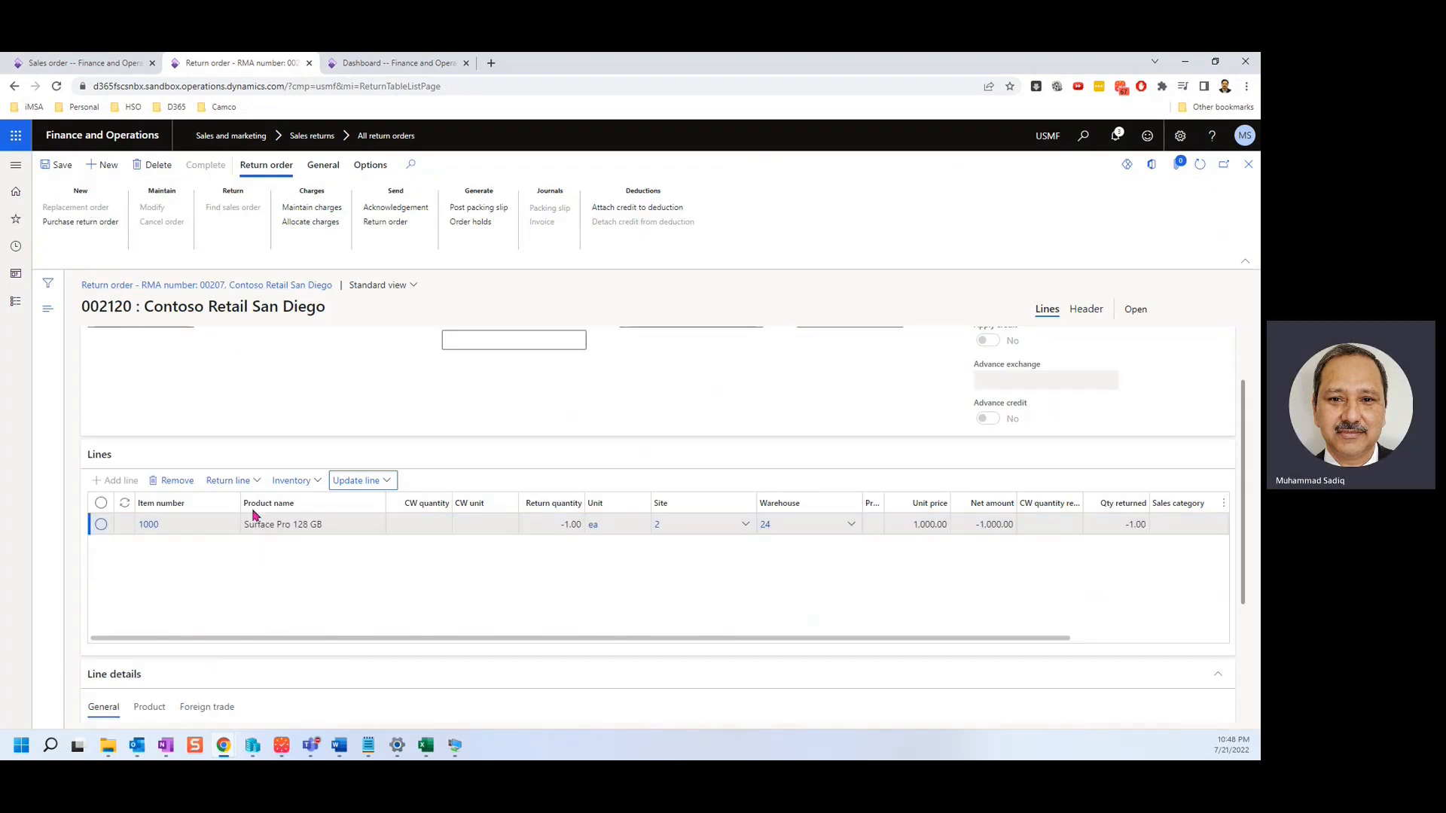
Browse alternative, all and identical replacement candidates for item 1000 without choosing one.
left_click(233, 481)
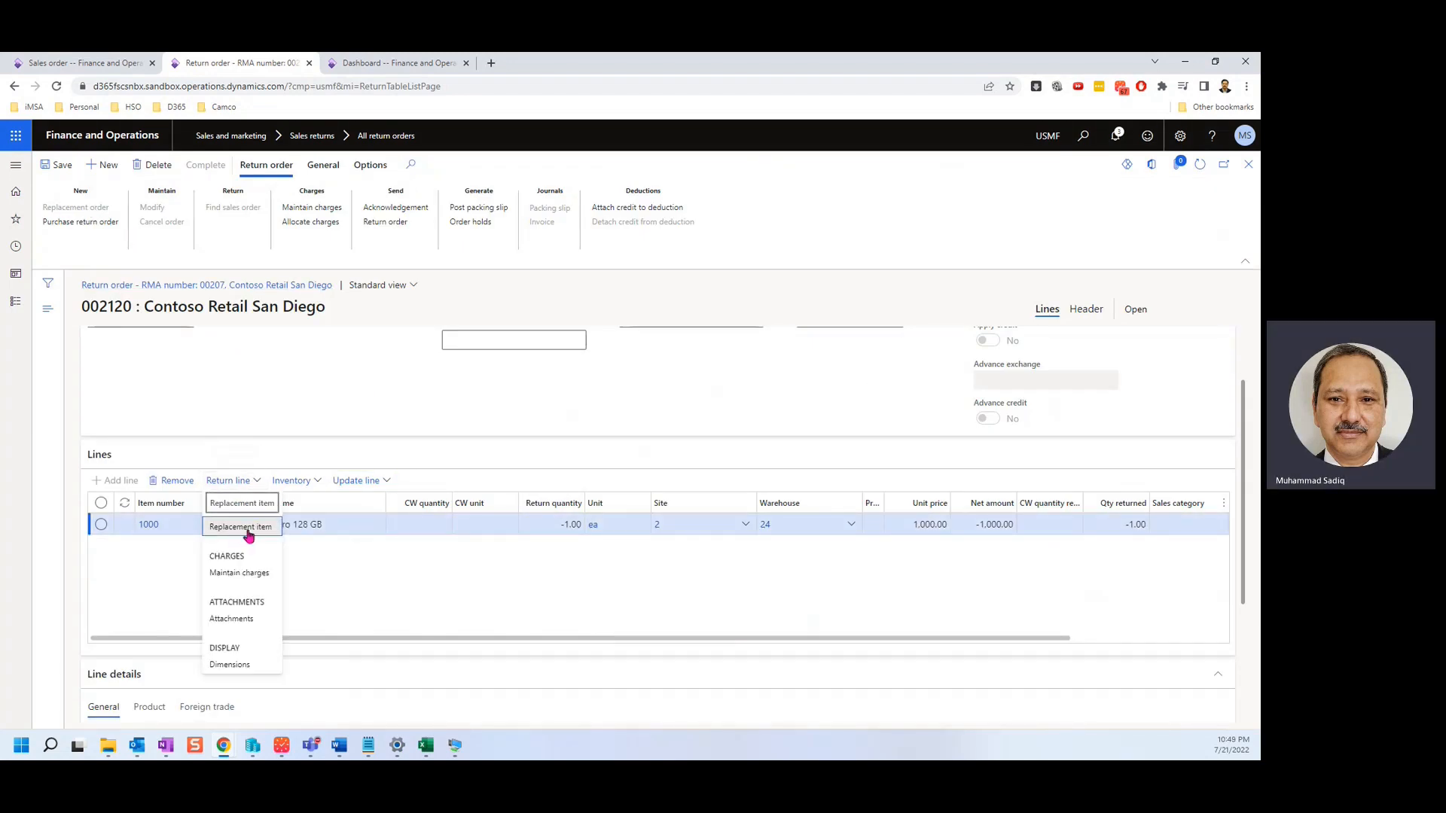
left_click(241, 528)
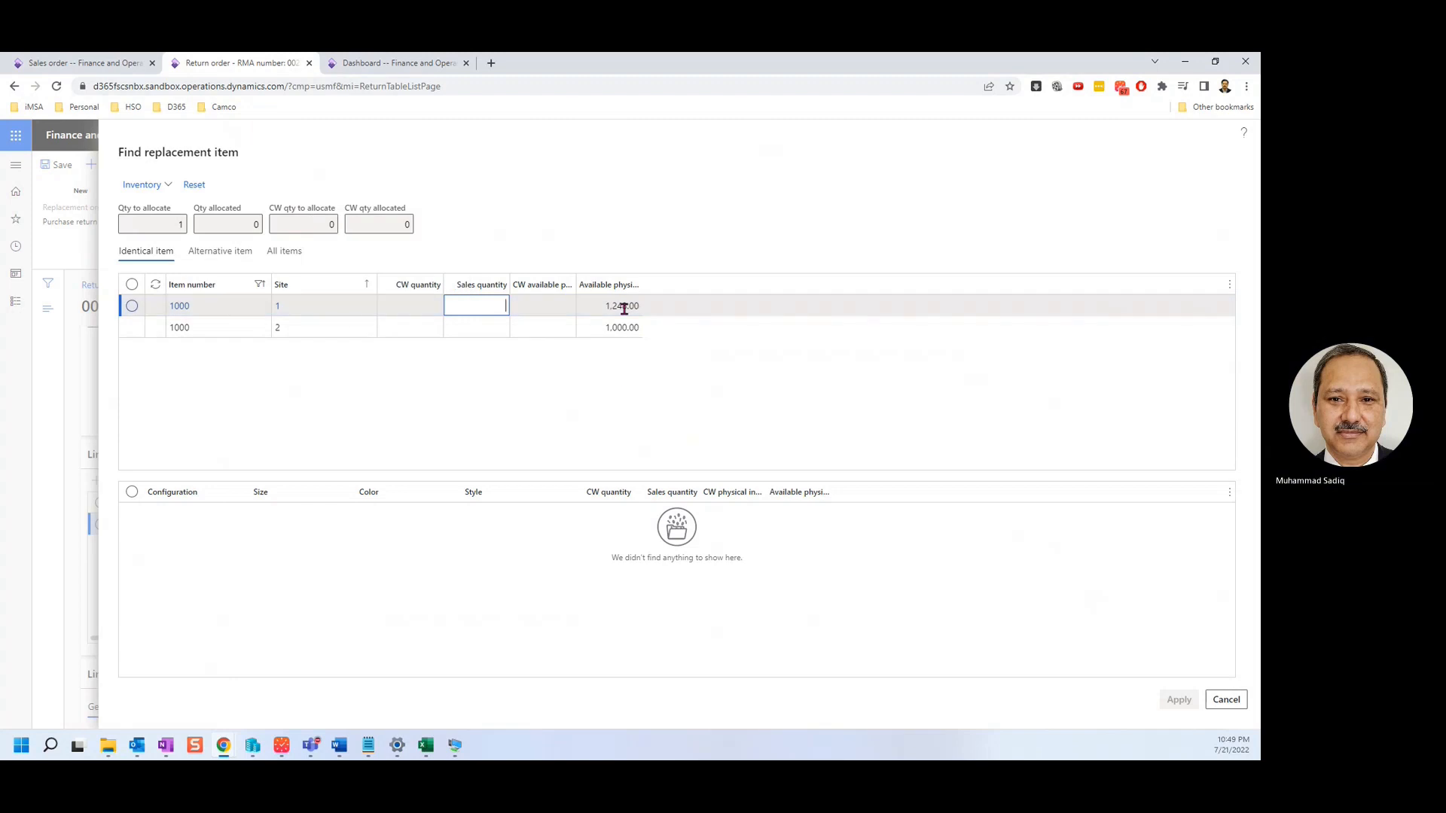
left_click(239, 255)
key("Right")
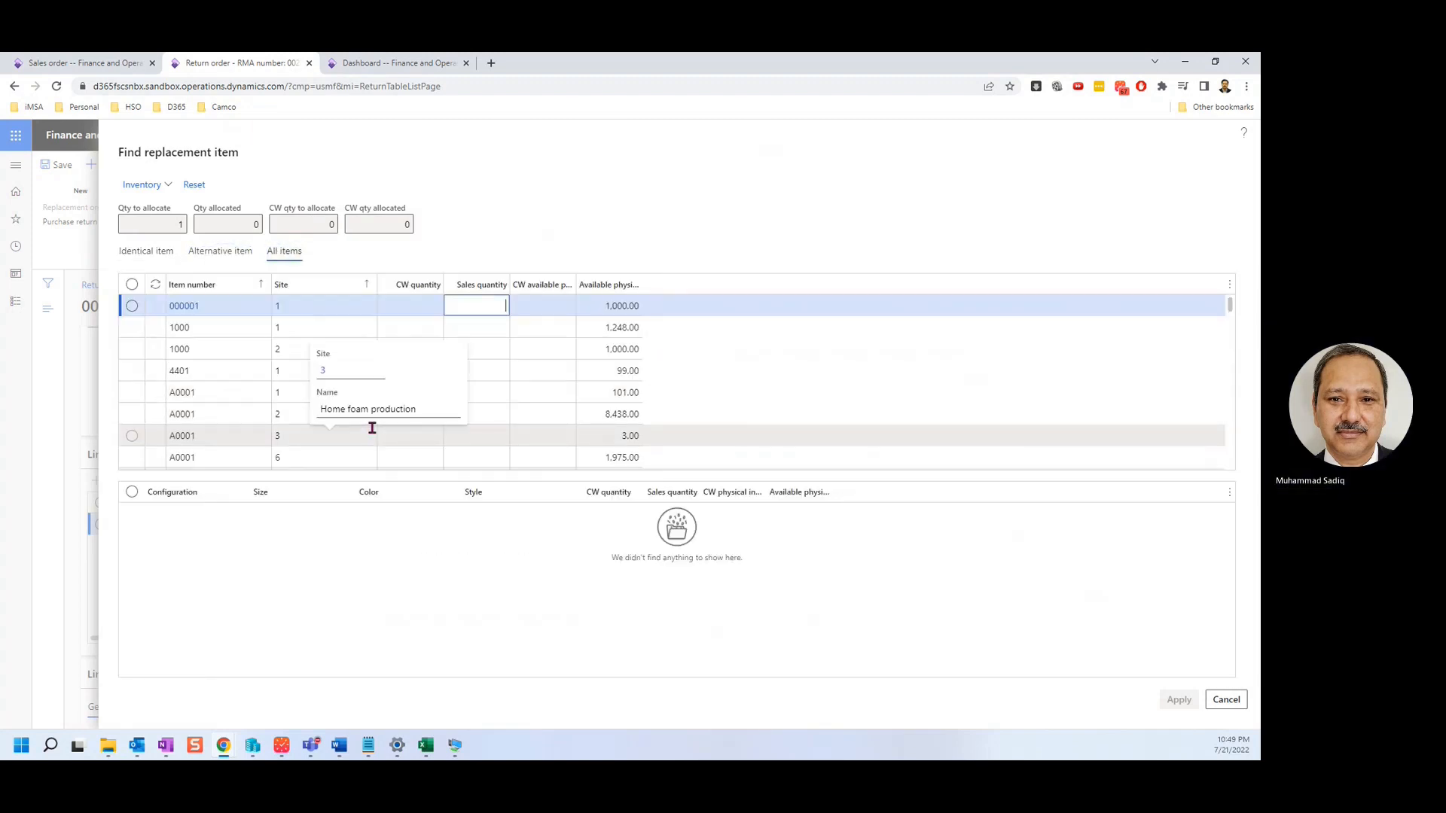
left_click(146, 251)
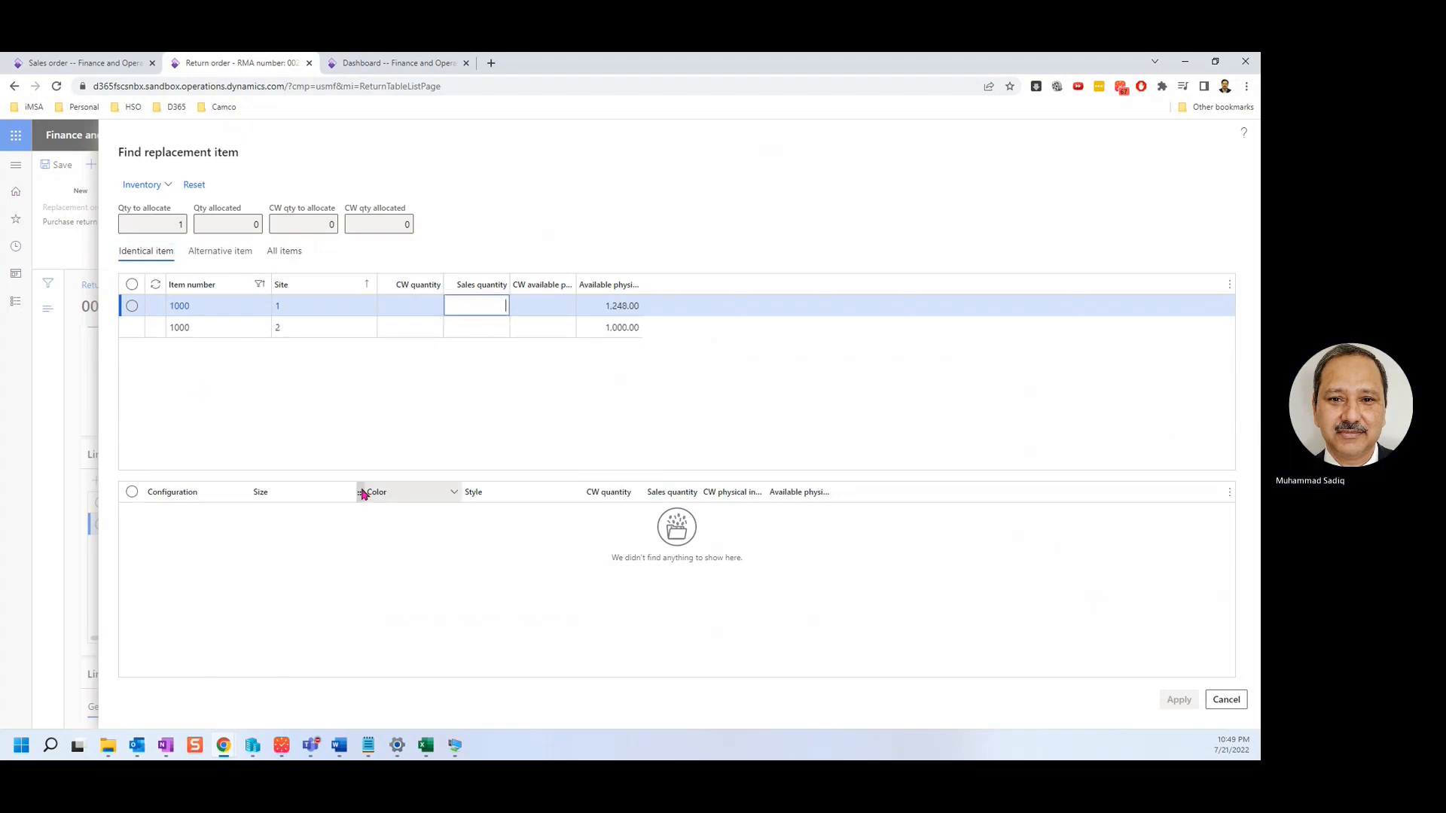
left_click(1225, 699)
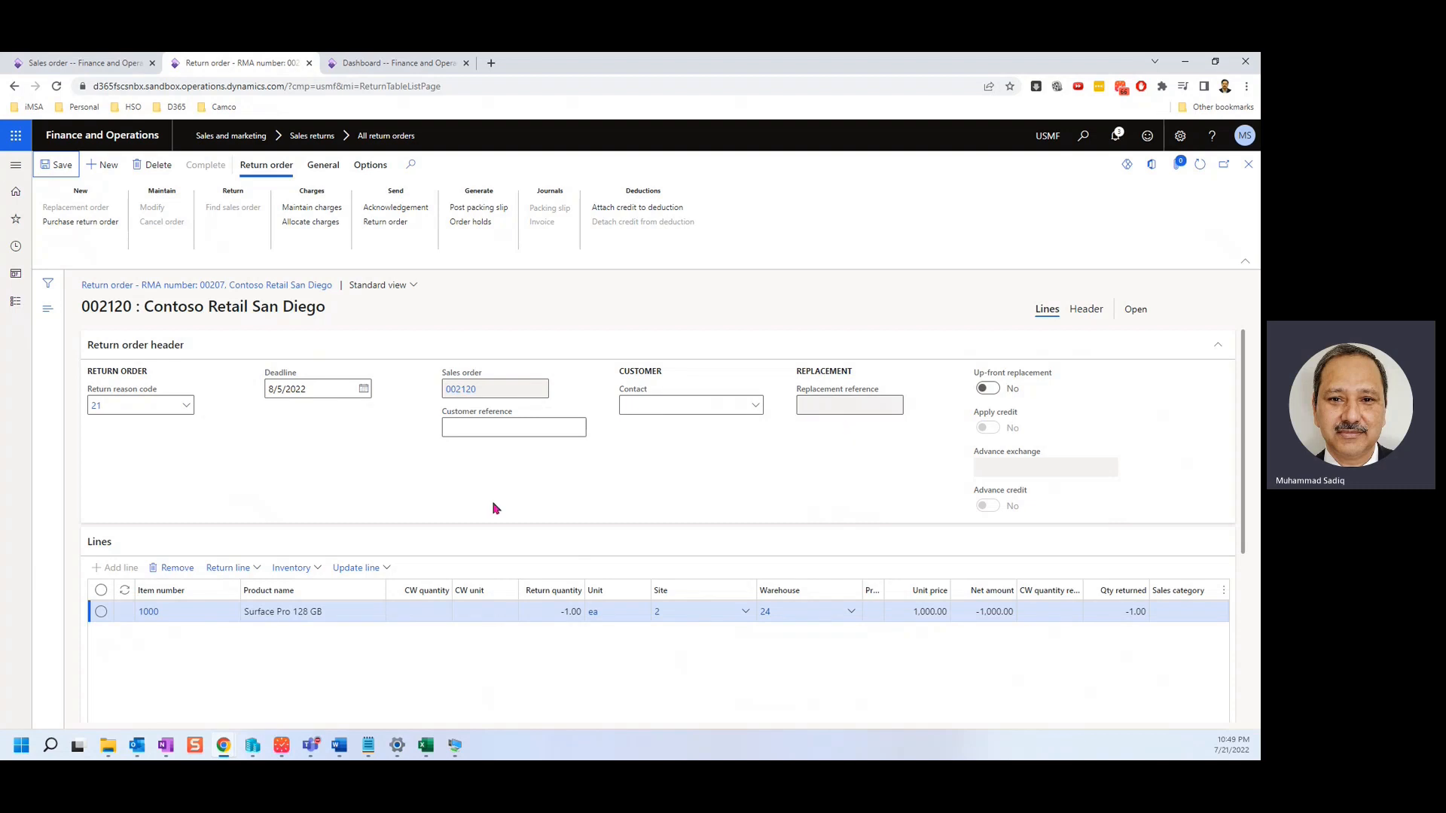
Allocate replacement item 1000 from site 2, quantity 1, to the return line and save.
left_click(248, 568)
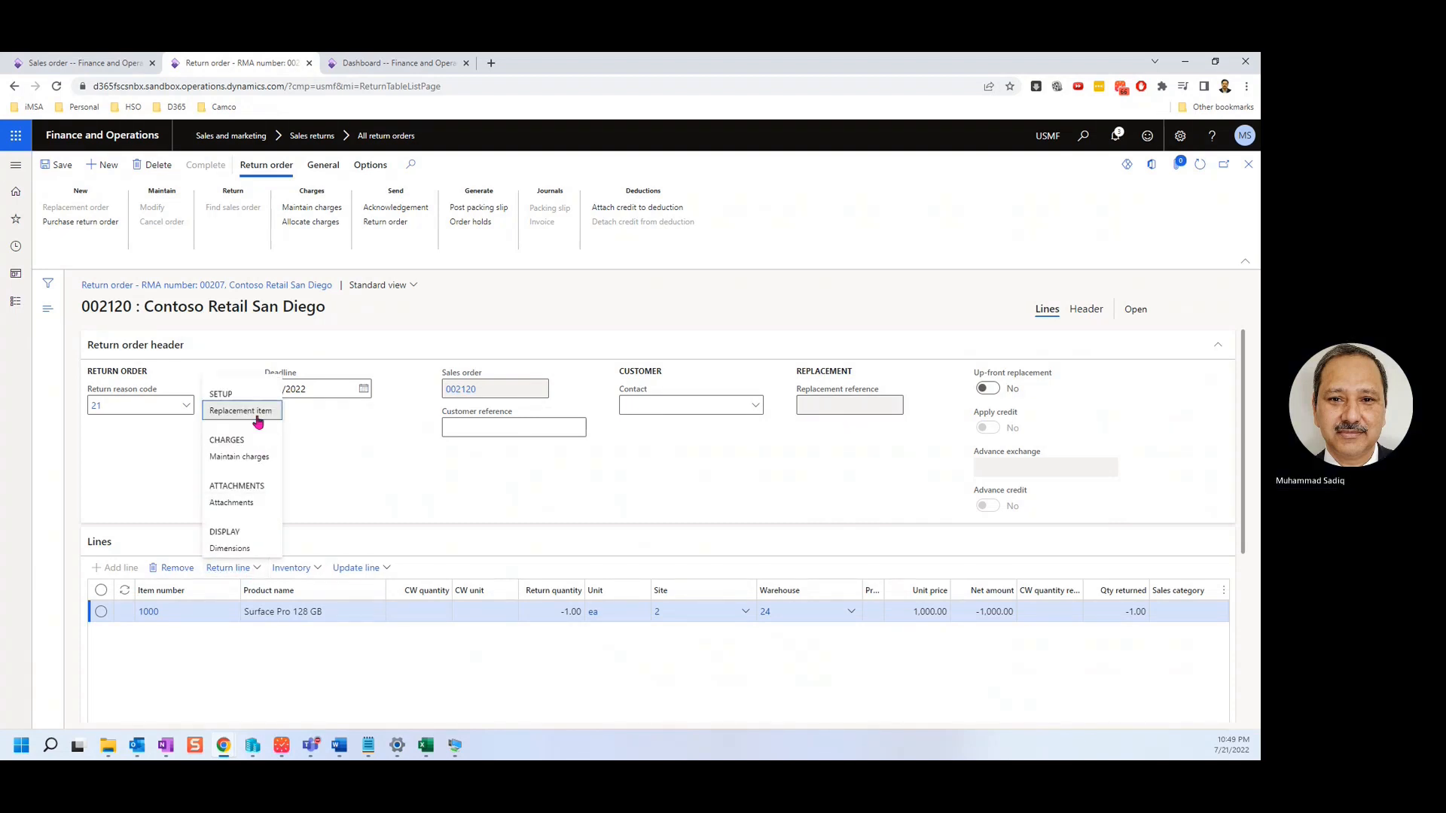
left_click(256, 418)
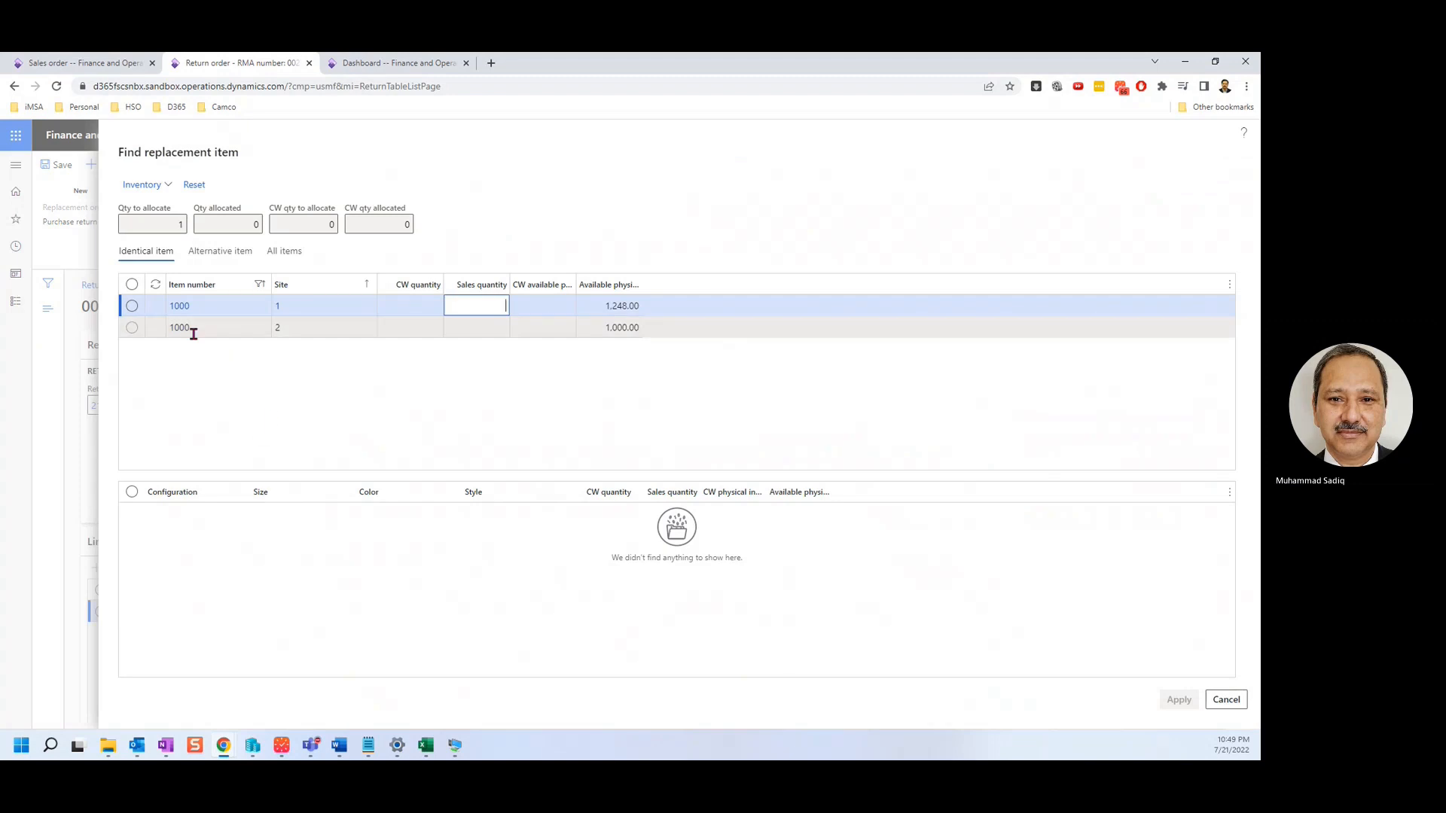
left_click(367, 325)
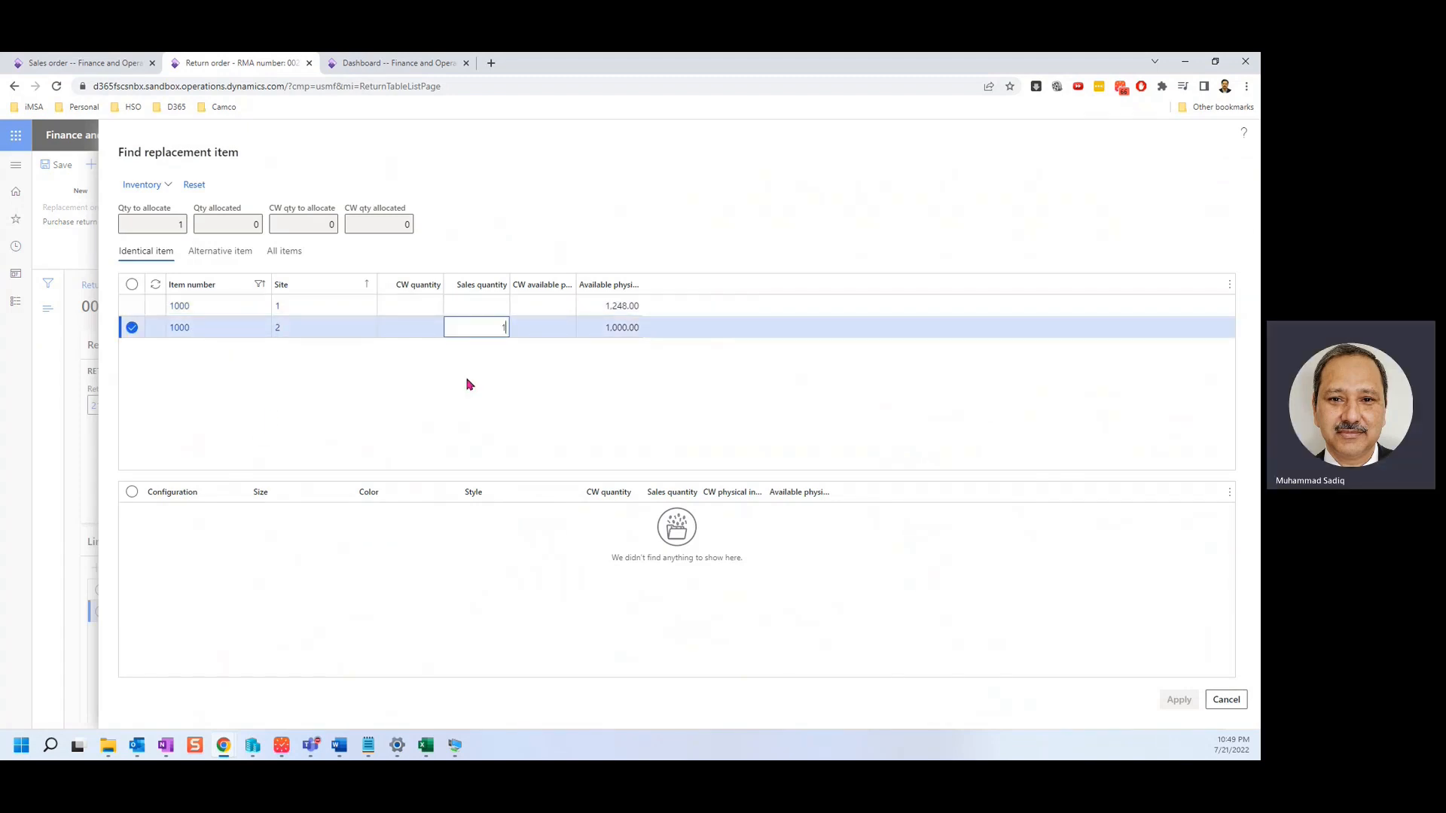
left_click(512, 412)
left_click(1182, 700)
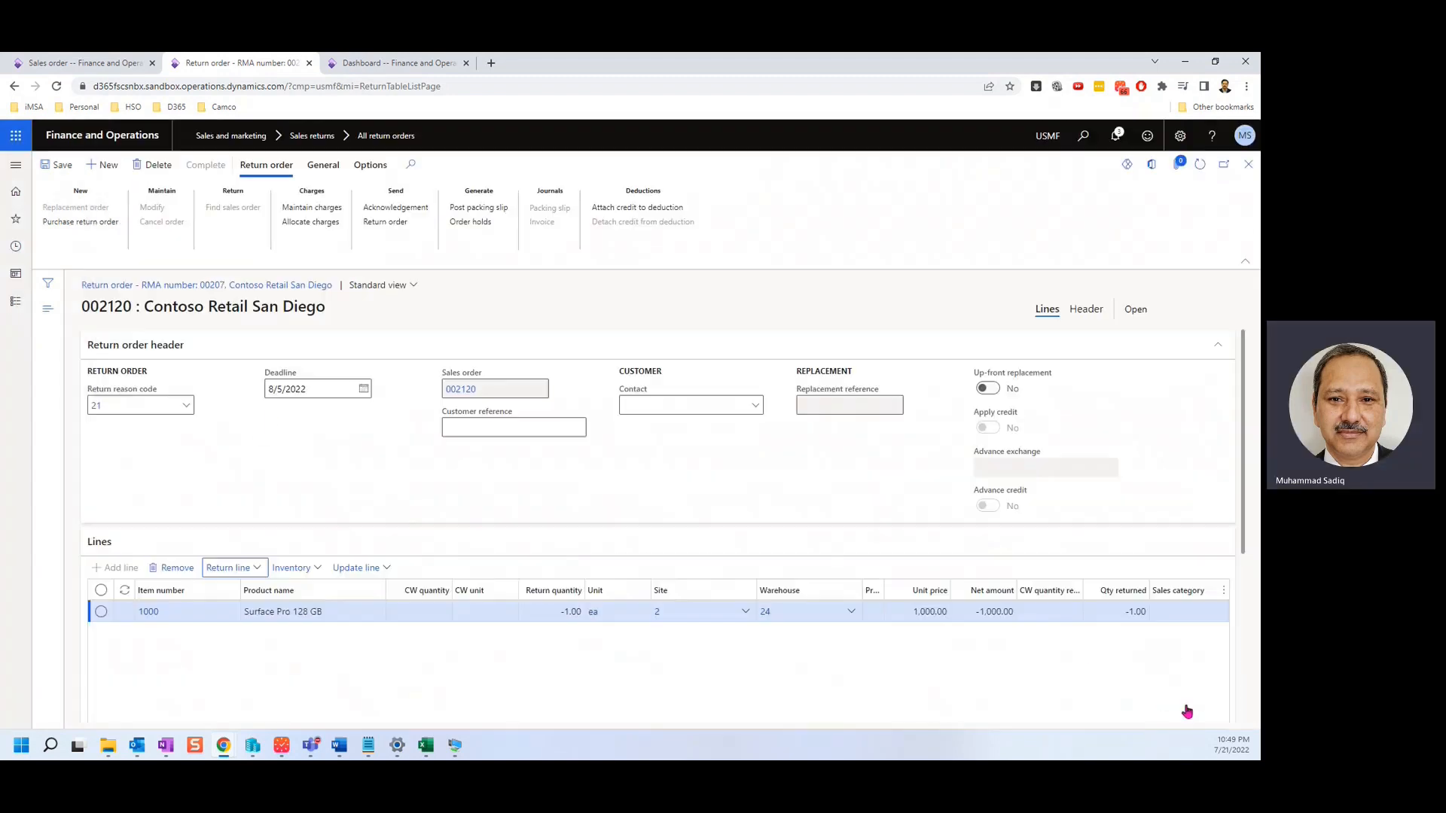
left_click(61, 165)
Generate the RMA 00207 return acknowledgement report, review it and close it.
left_click(1179, 699)
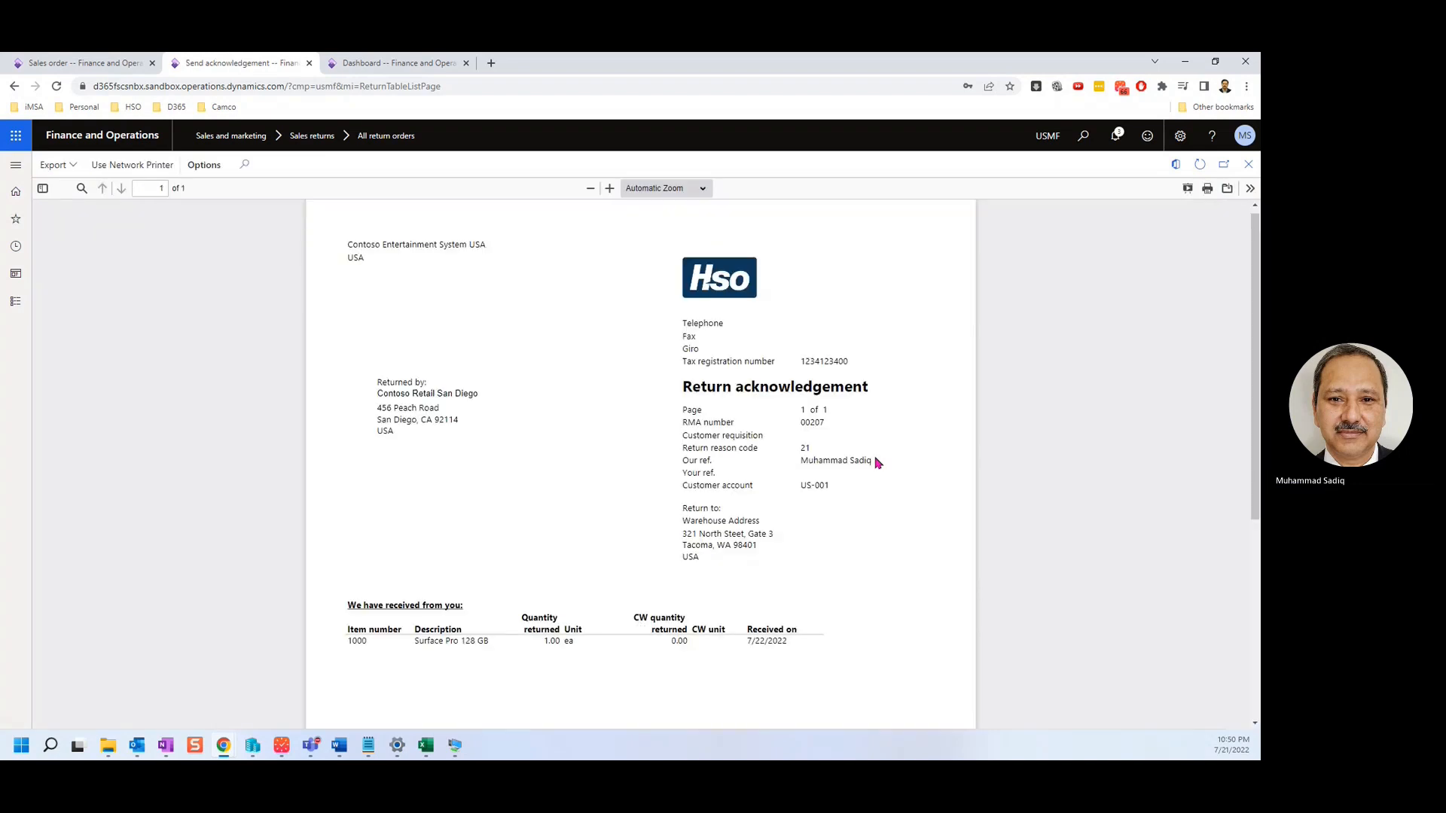
scroll(833, 444, "down", 1)
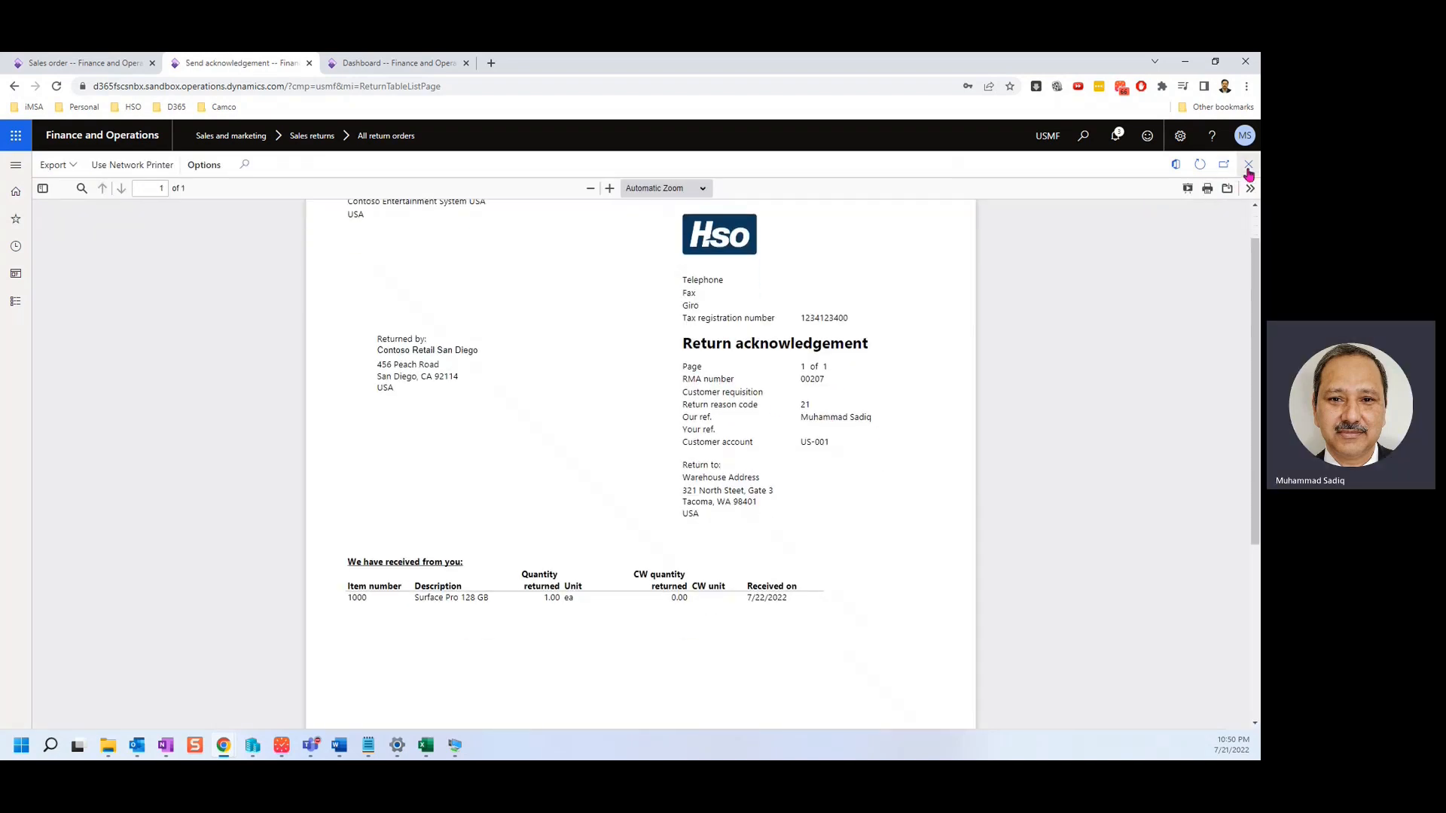
key("Escape")
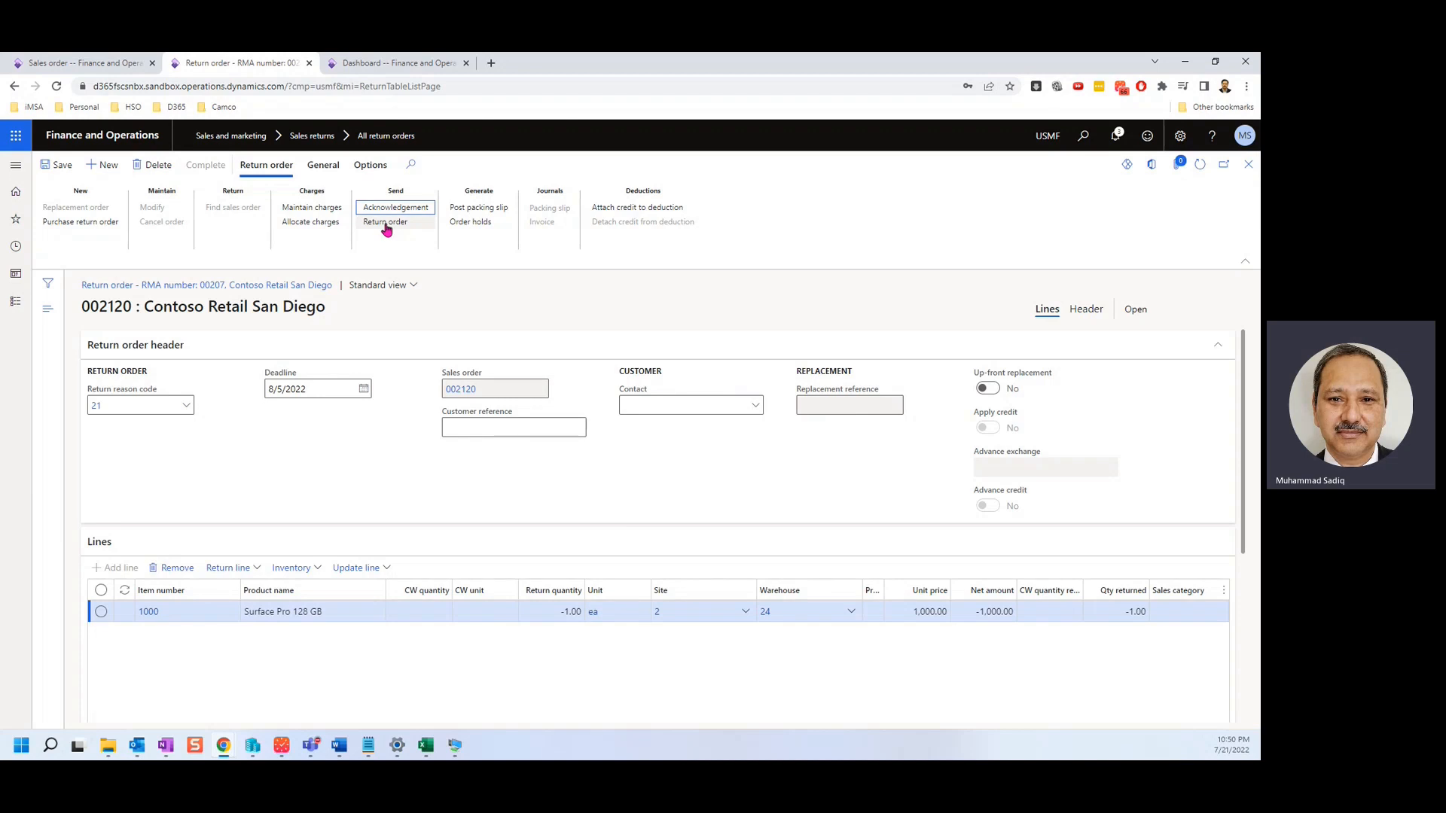
Produce and review the return order report, then save return order 002120.
left_click(384, 223)
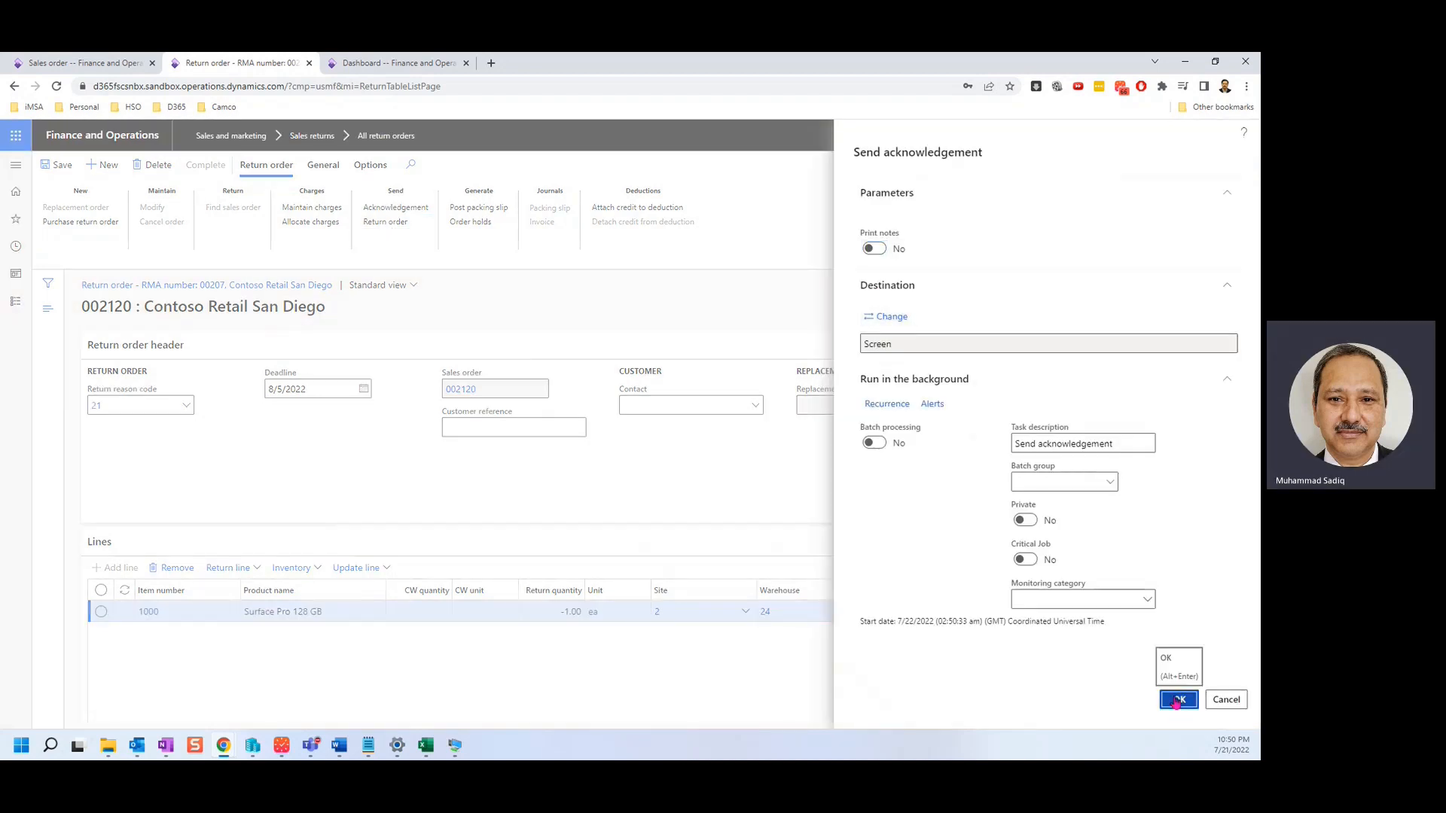
left_click(1178, 699)
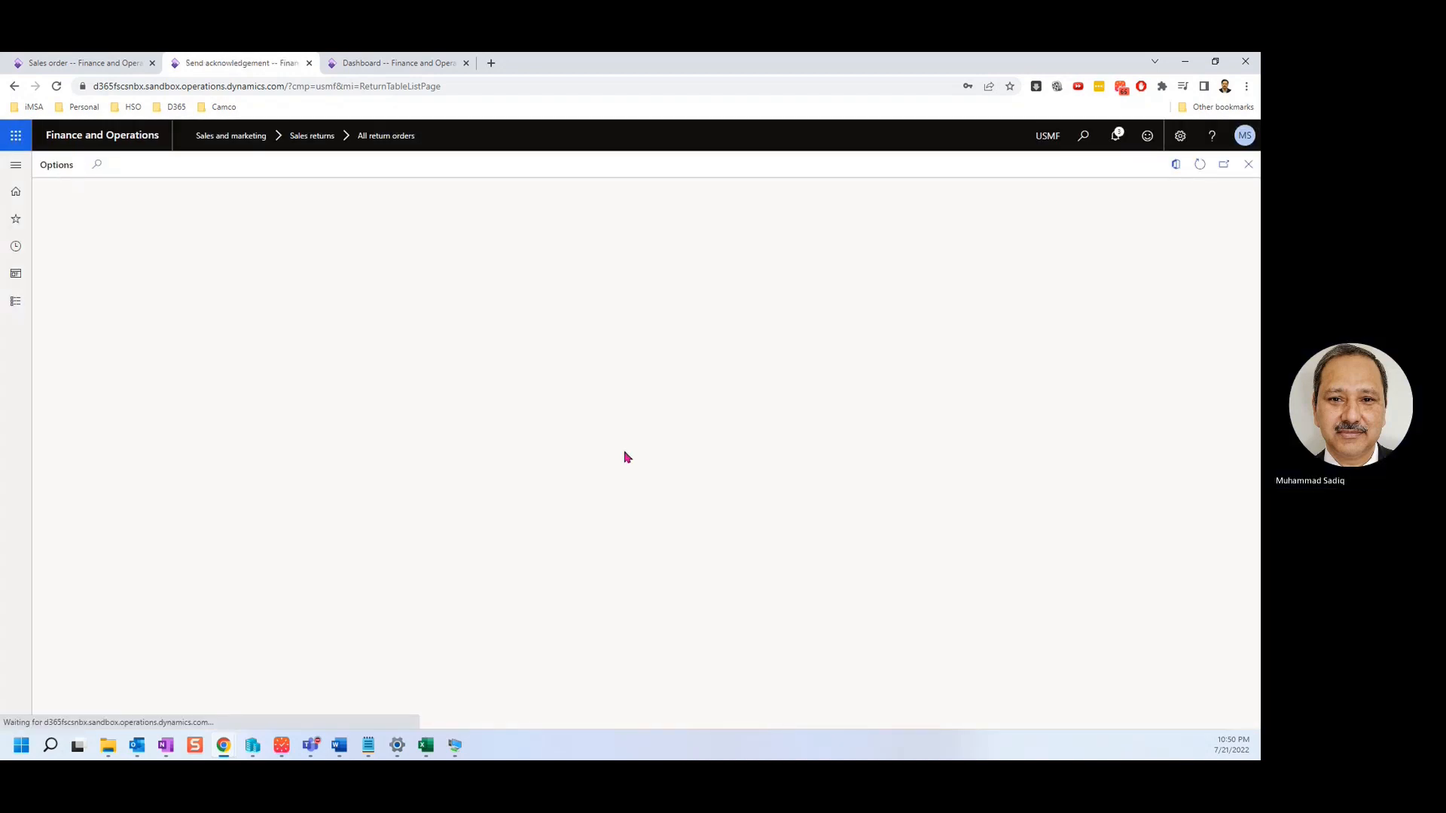
scroll(626, 457, "down", 2)
scroll(626, 457, "up", 1)
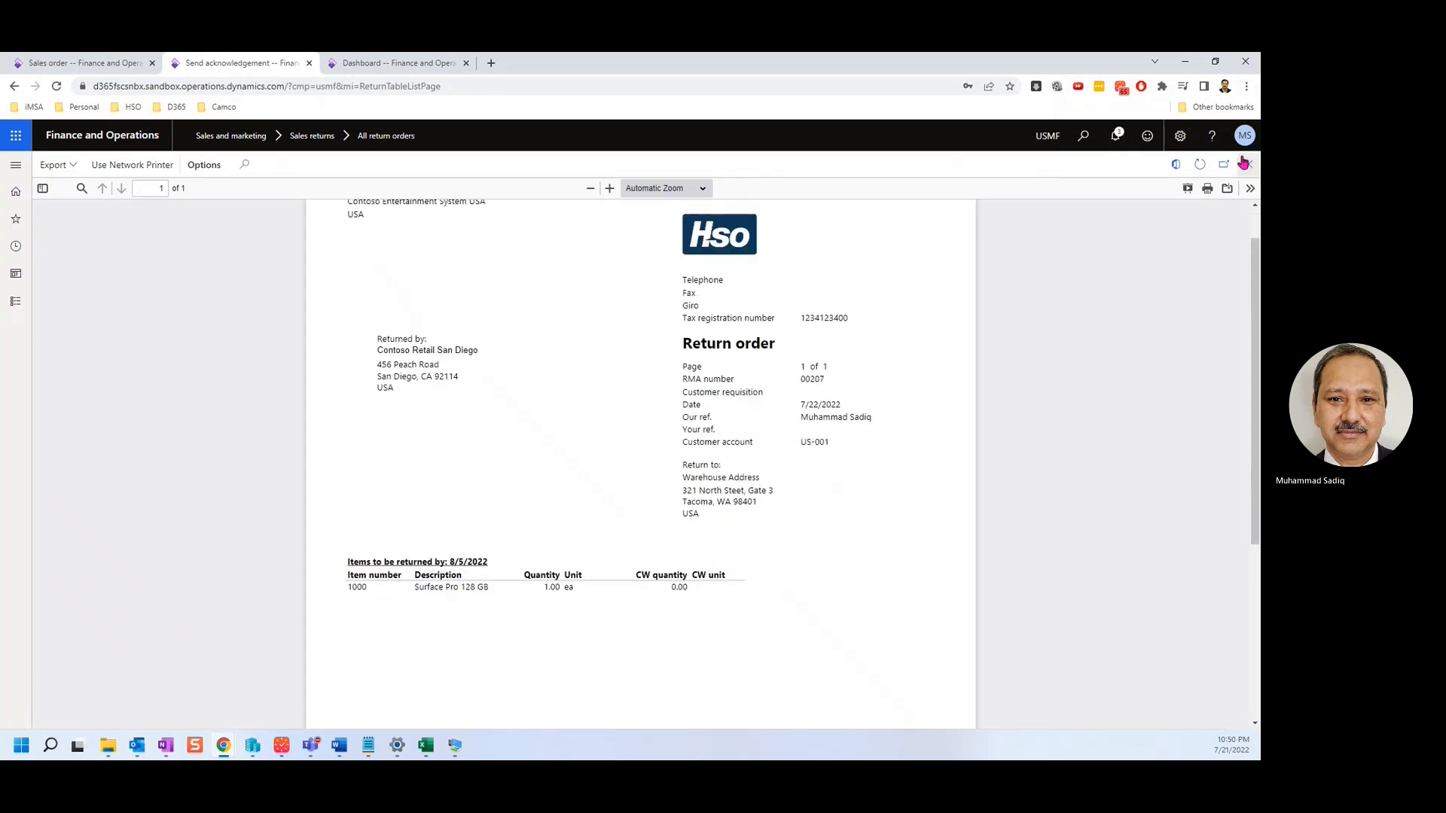
left_click(1244, 163)
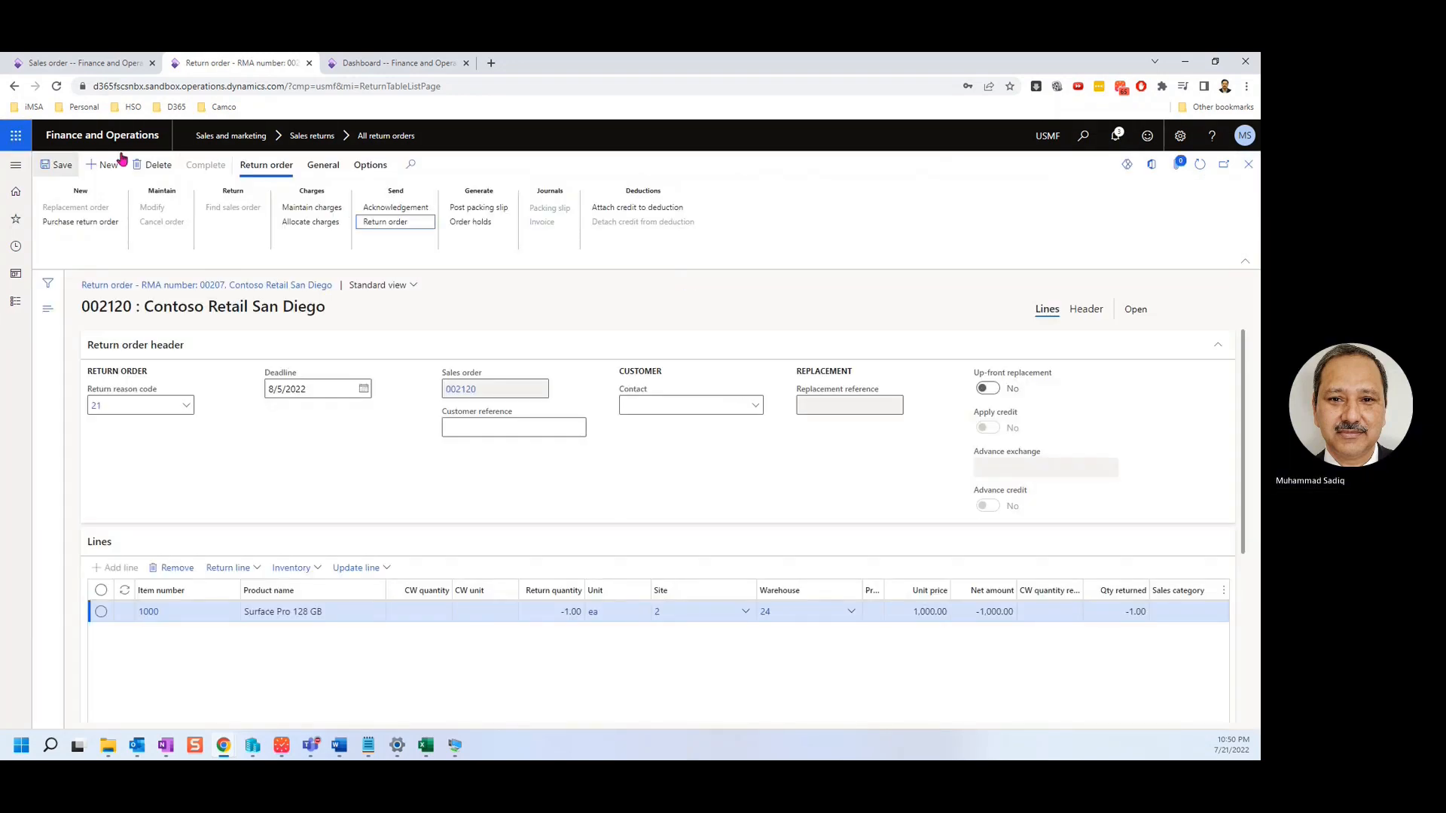
left_click(63, 165)
scroll(619, 490, "down", 1)
scroll(677, 466, "up", 1)
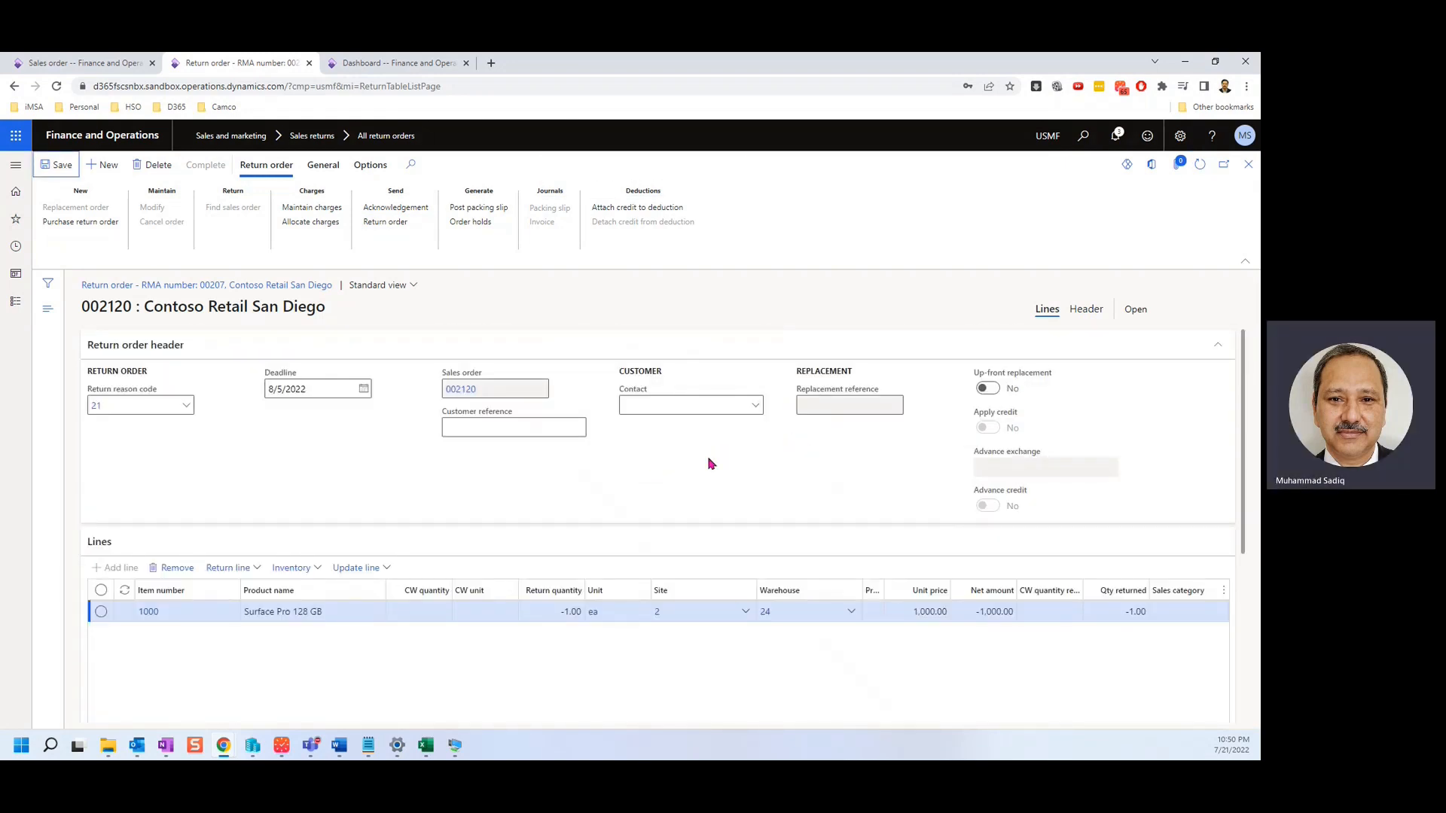
Post the return order's packing slip with customer packing slip number 123.
left_click(491, 209)
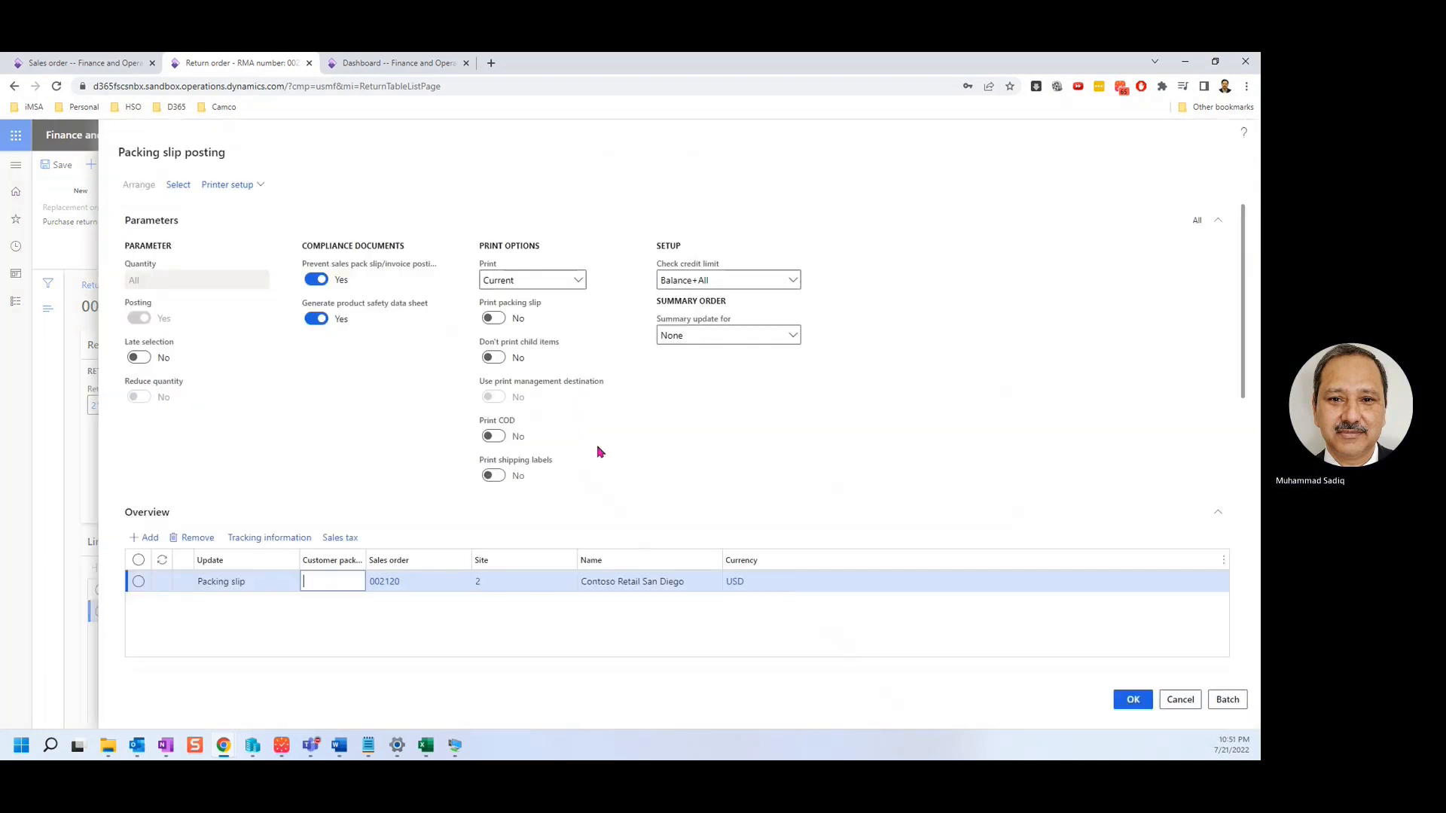
scroll(599, 451, "down", 3)
left_click(342, 363)
type("123")
scroll(490, 417, "down", 3)
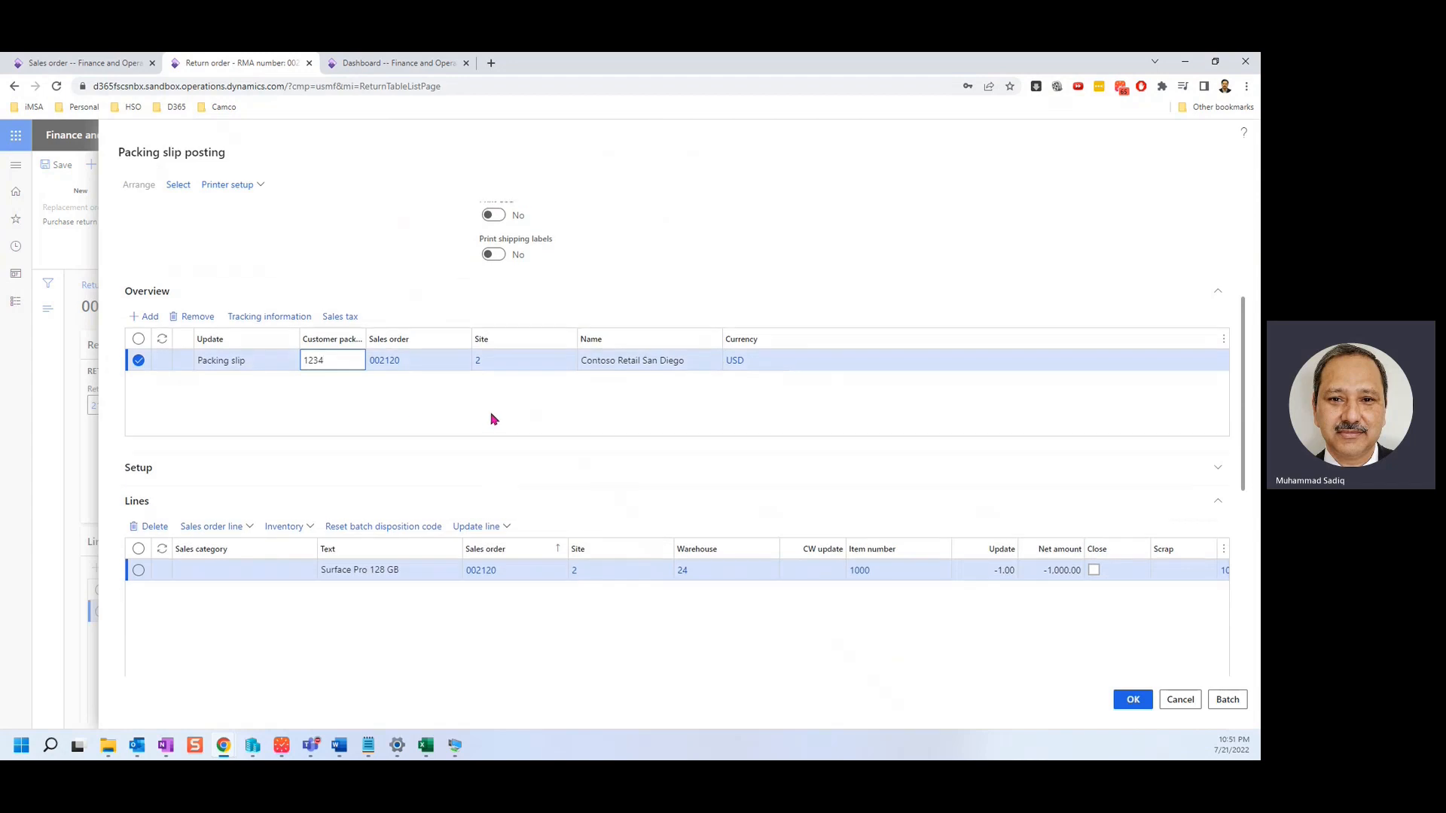
scroll(717, 564, "down", 2)
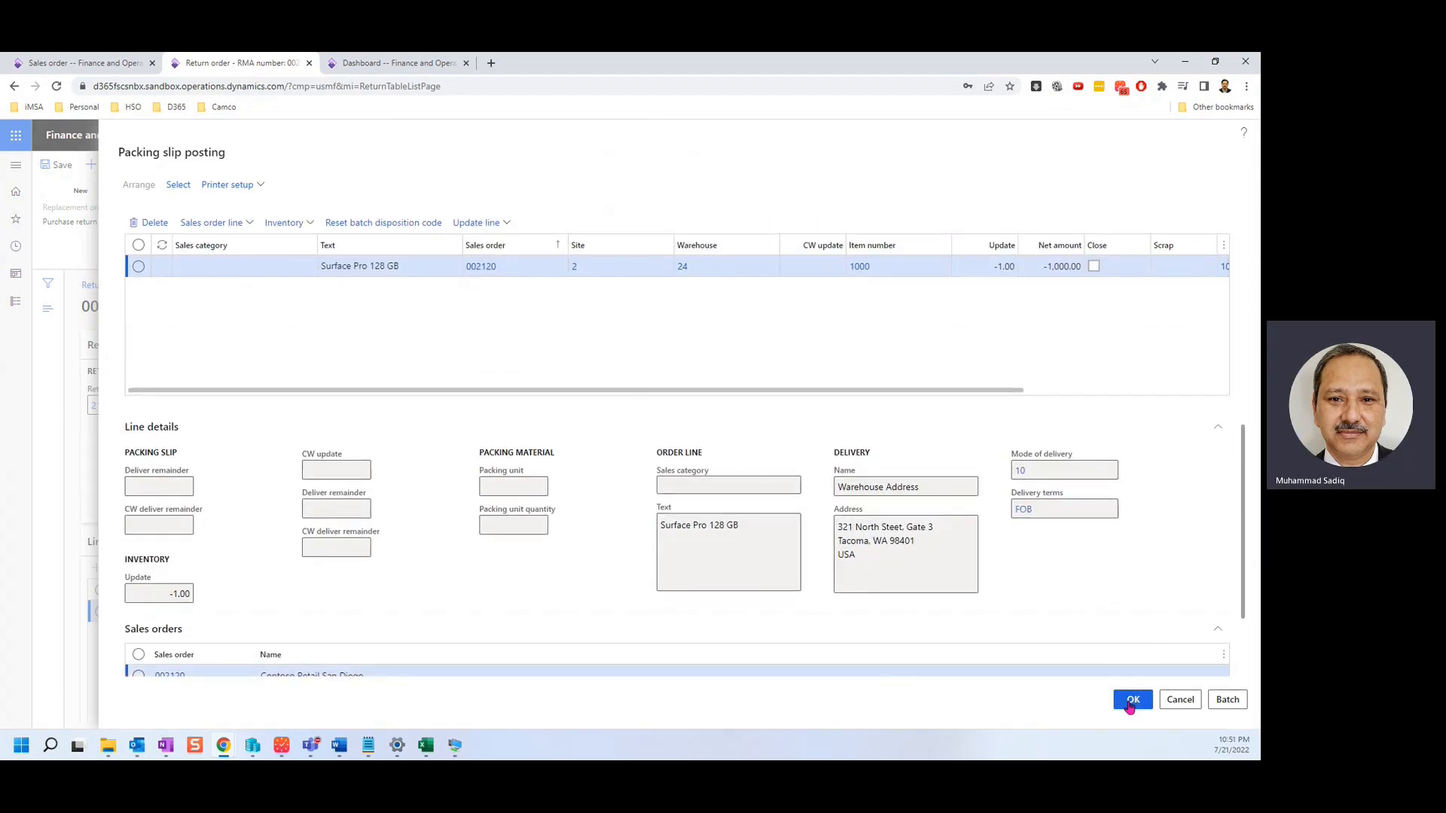
left_click(711, 416)
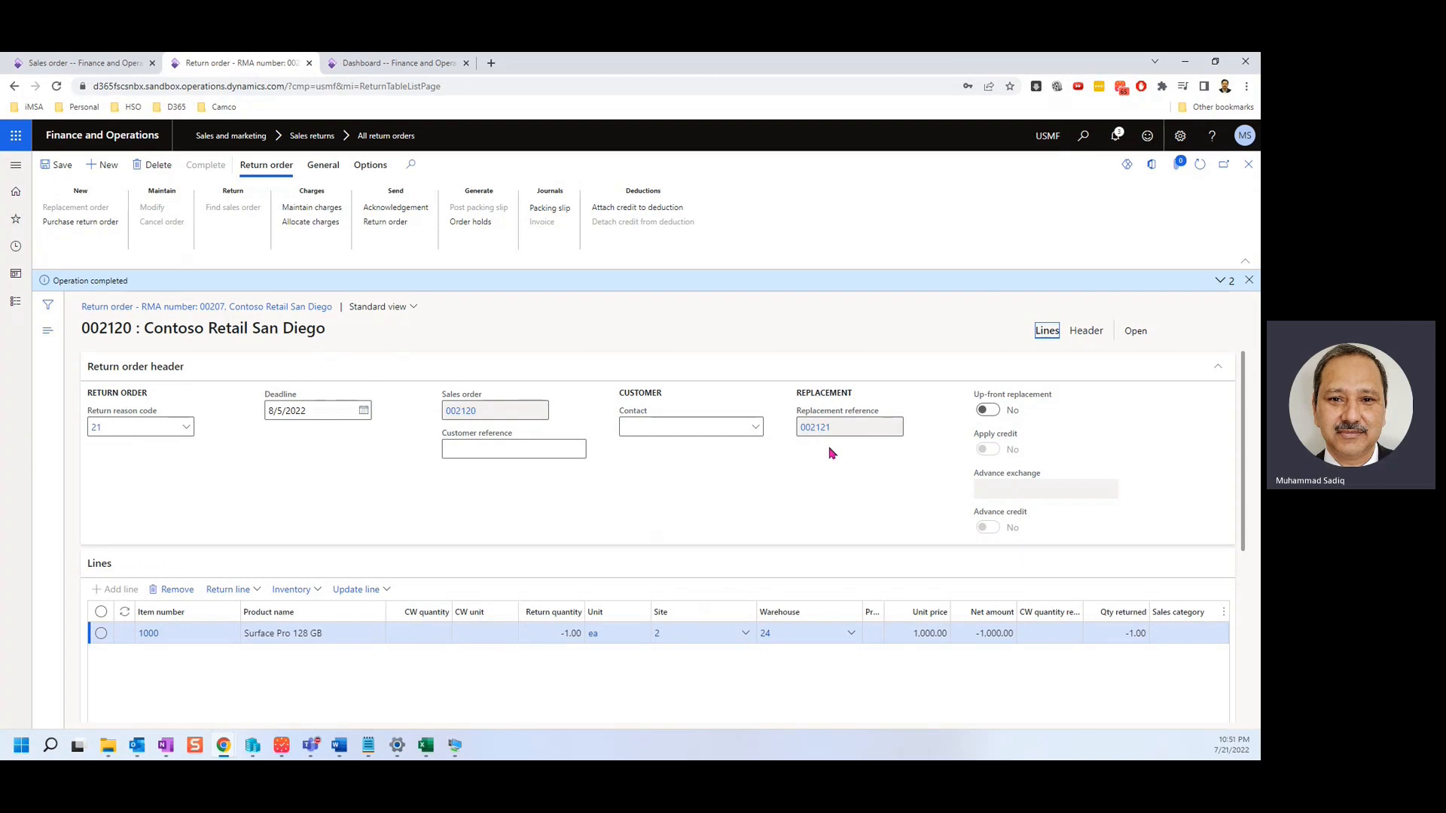
Compare the Sales order and Return order browser tabs, then go back to all sales orders.
left_click(47, 63)
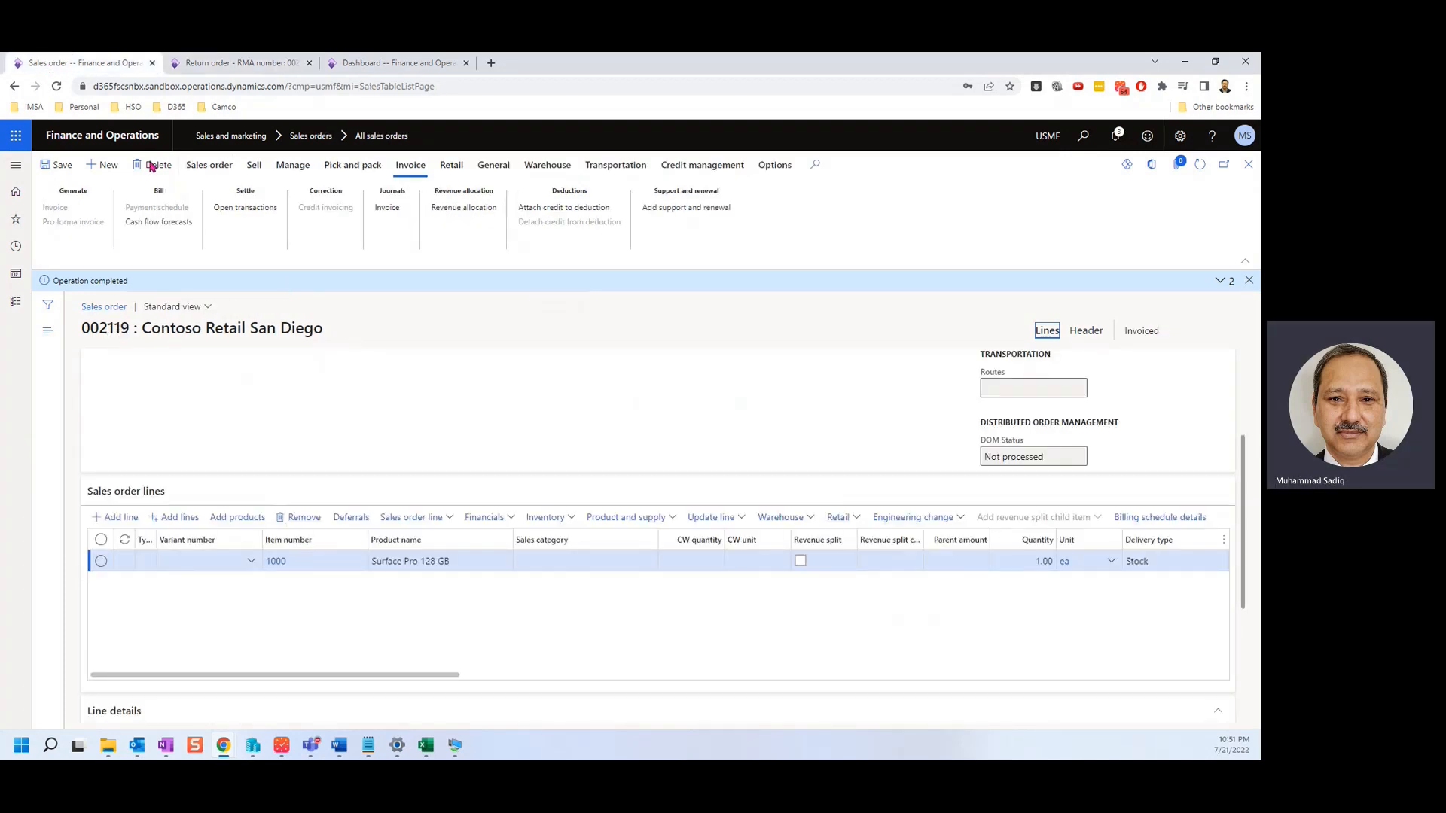
left_click(212, 66)
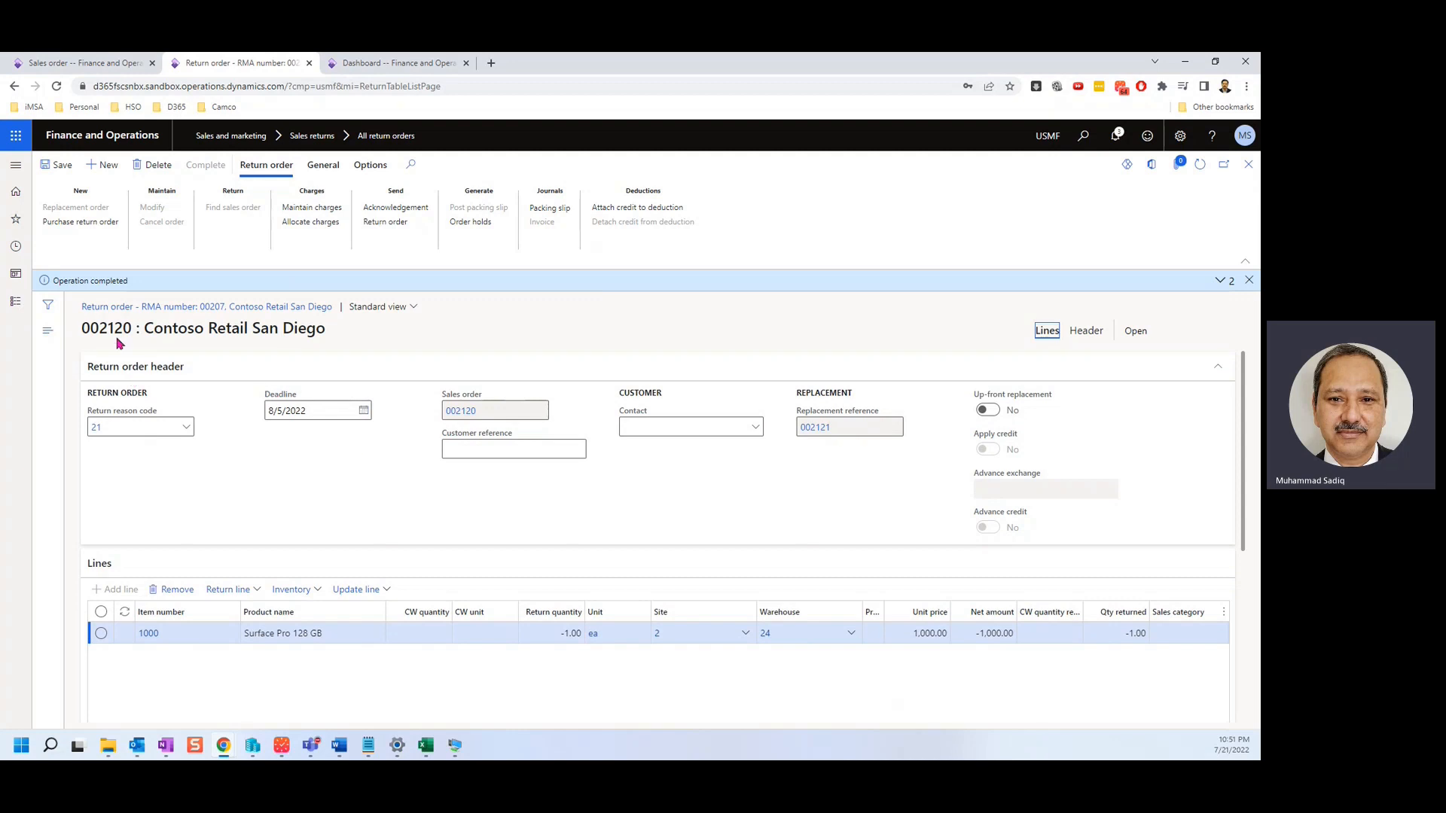
scroll(231, 403, "down", 2)
scroll(232, 406, "up", 2)
left_click(110, 68)
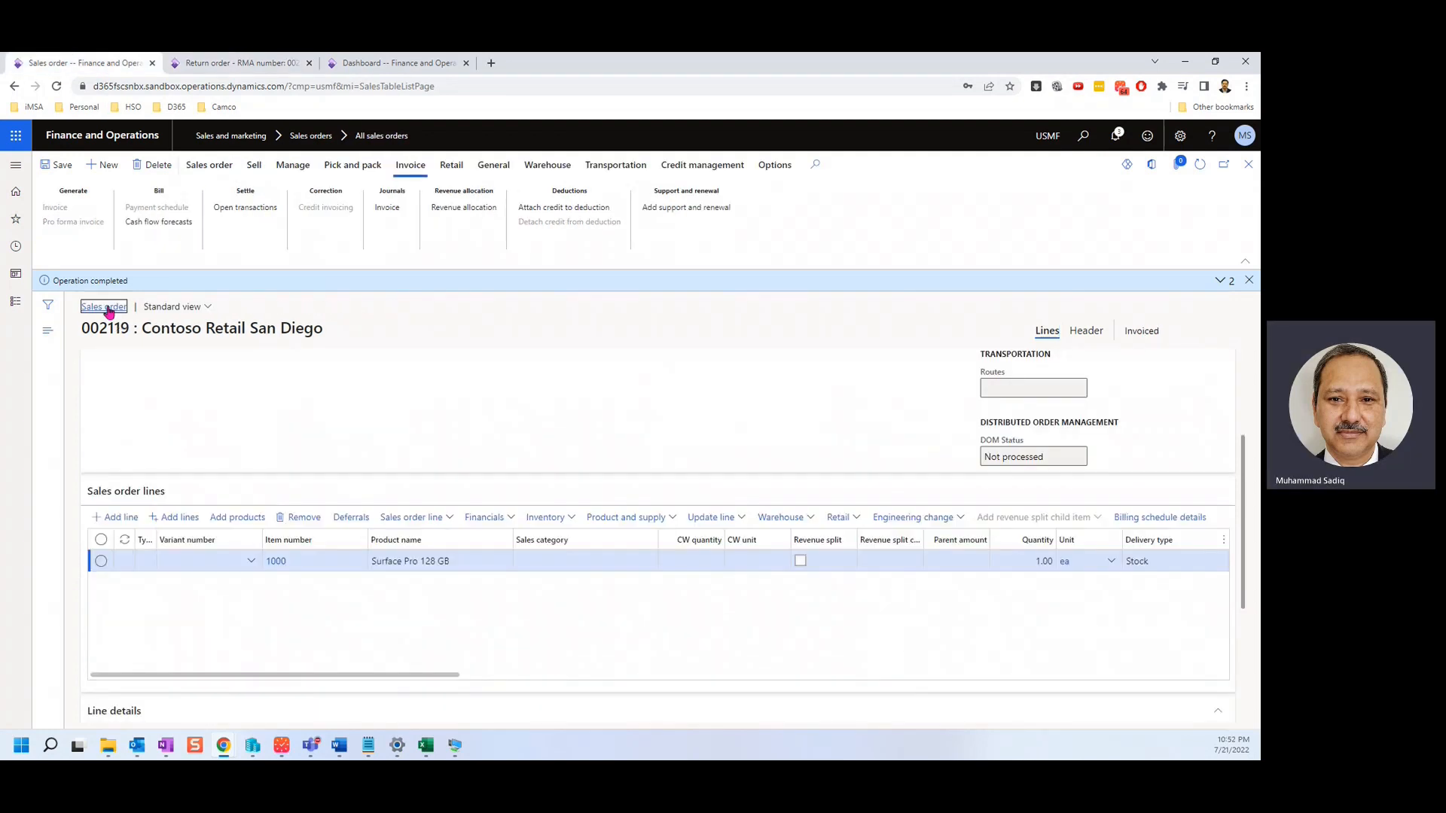
left_click(104, 308)
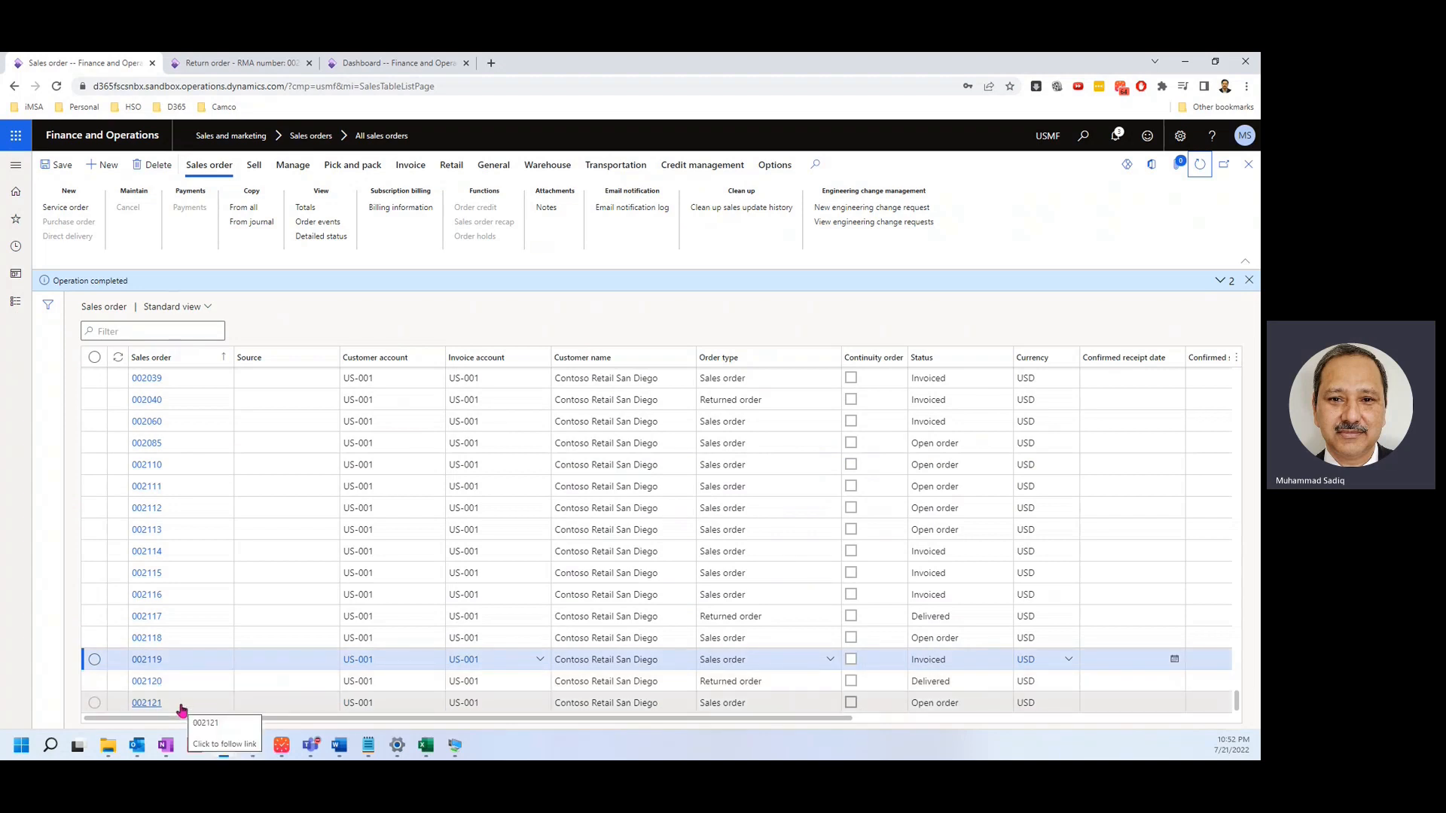
Open order 002120, check its Pick and pack actions, and start the invoice posting.
left_click(149, 682)
left_click(148, 682)
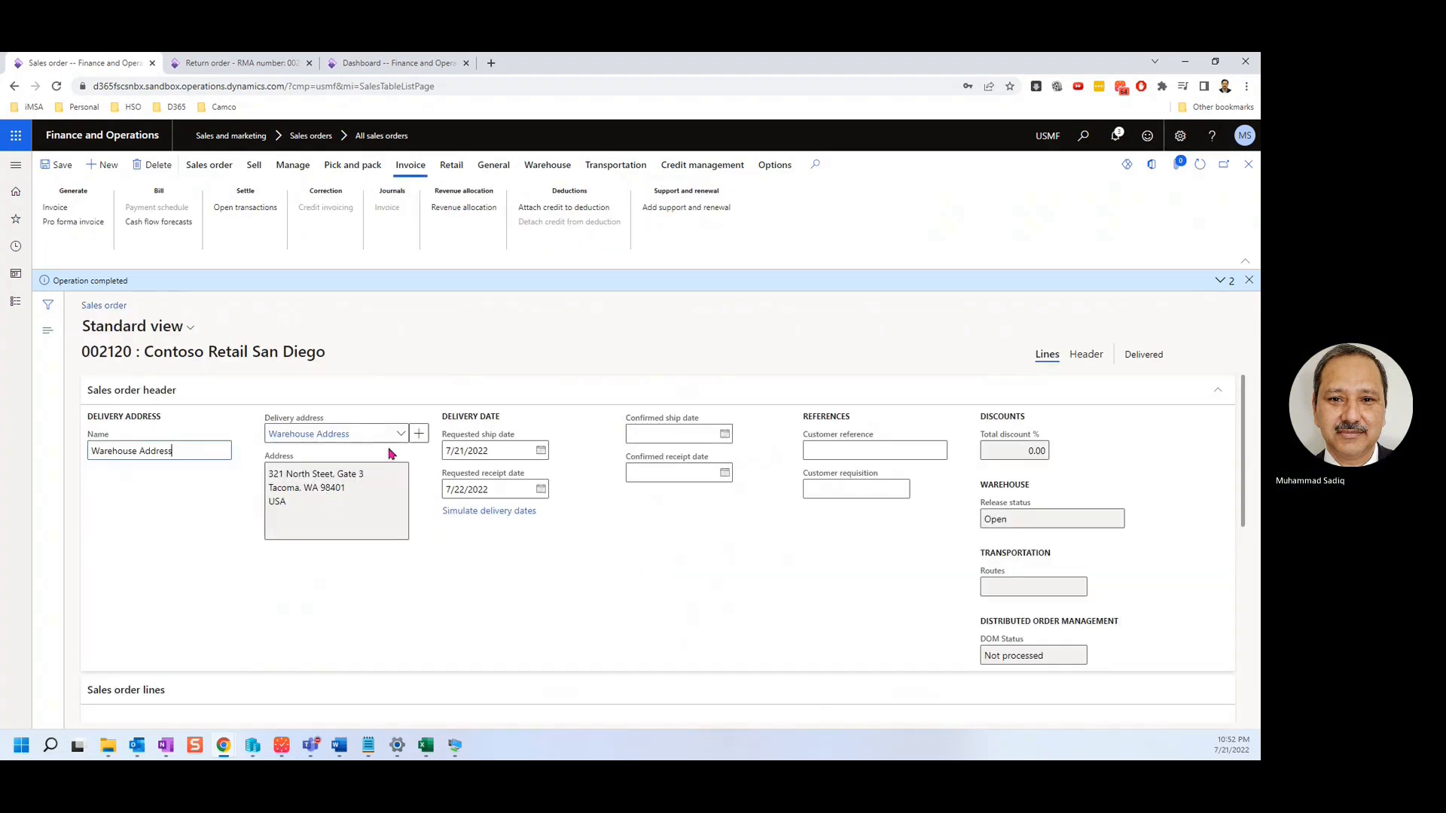
left_click(353, 165)
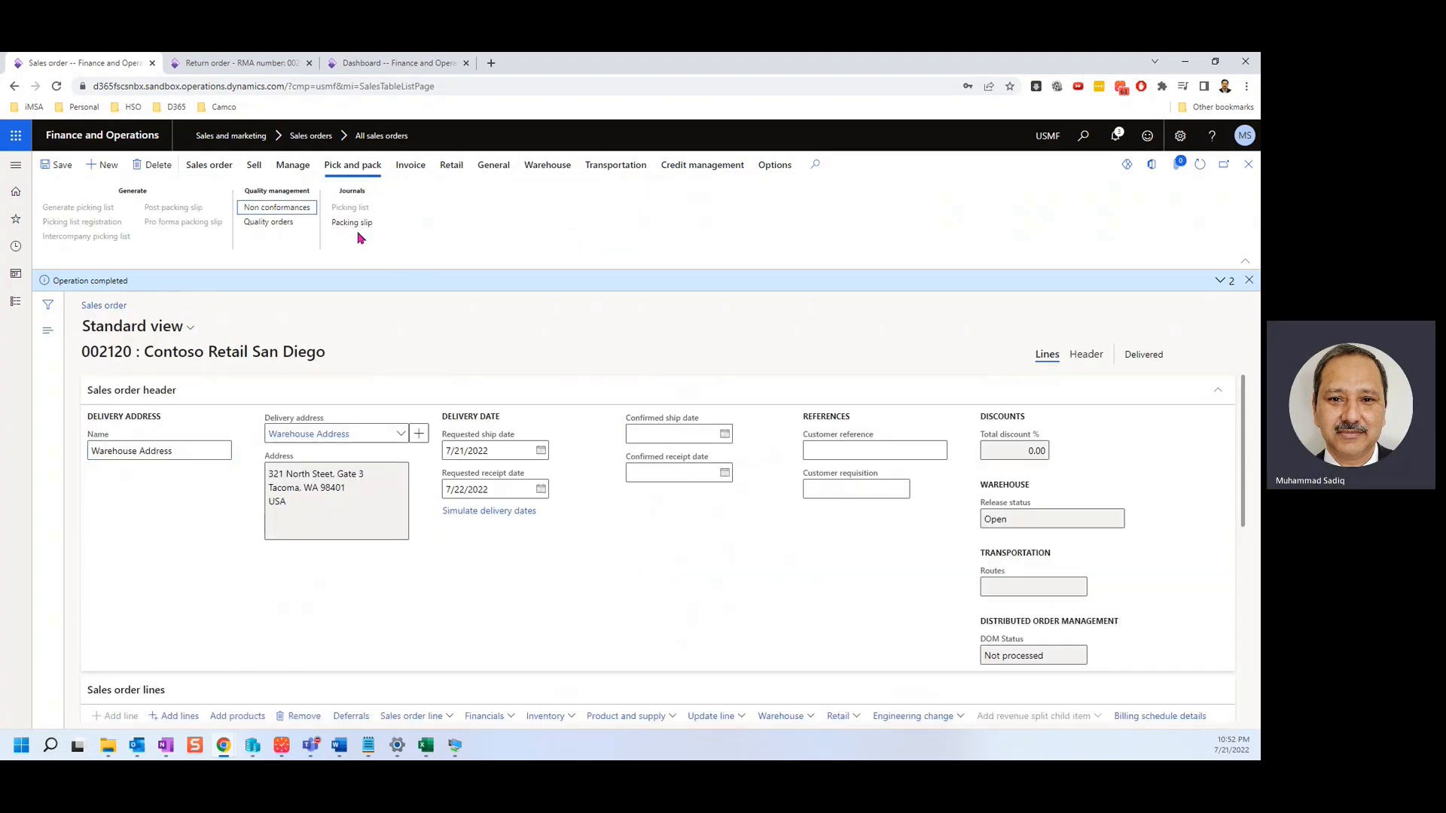
left_click(410, 165)
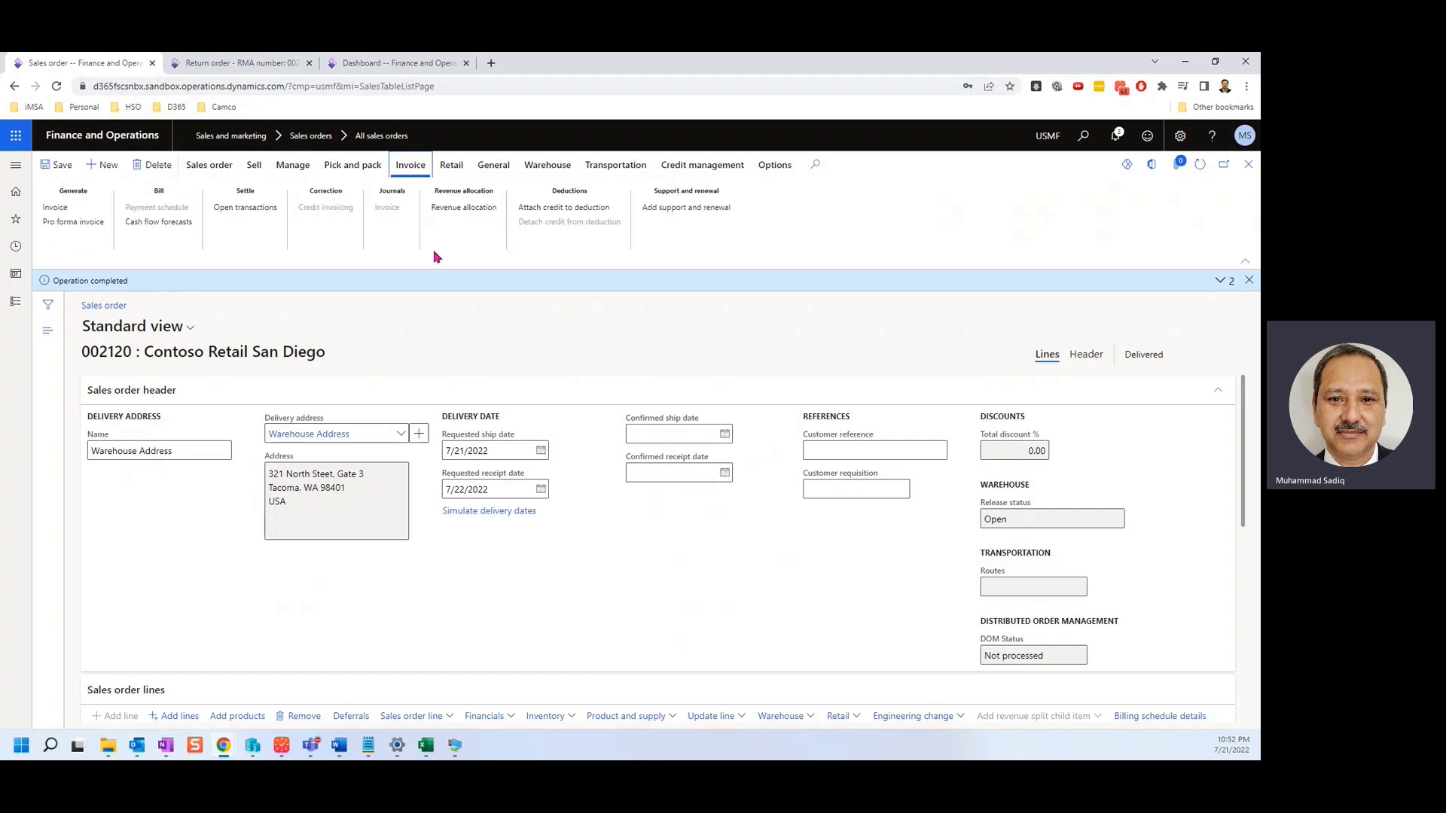
left_click(57, 214)
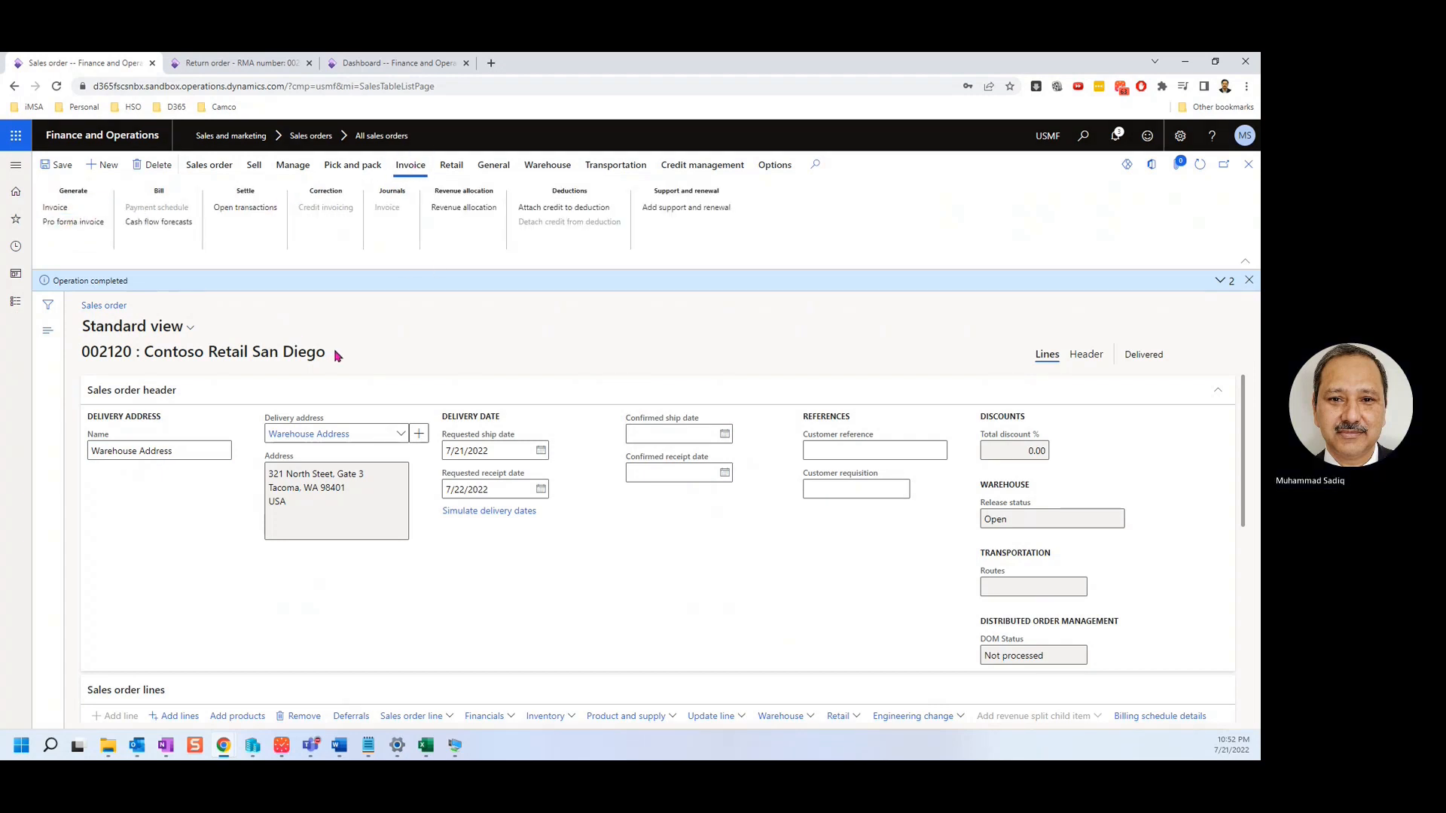
Post the credit invoice for the returned item on 002120 without printing.
scroll(848, 535, "down", 5)
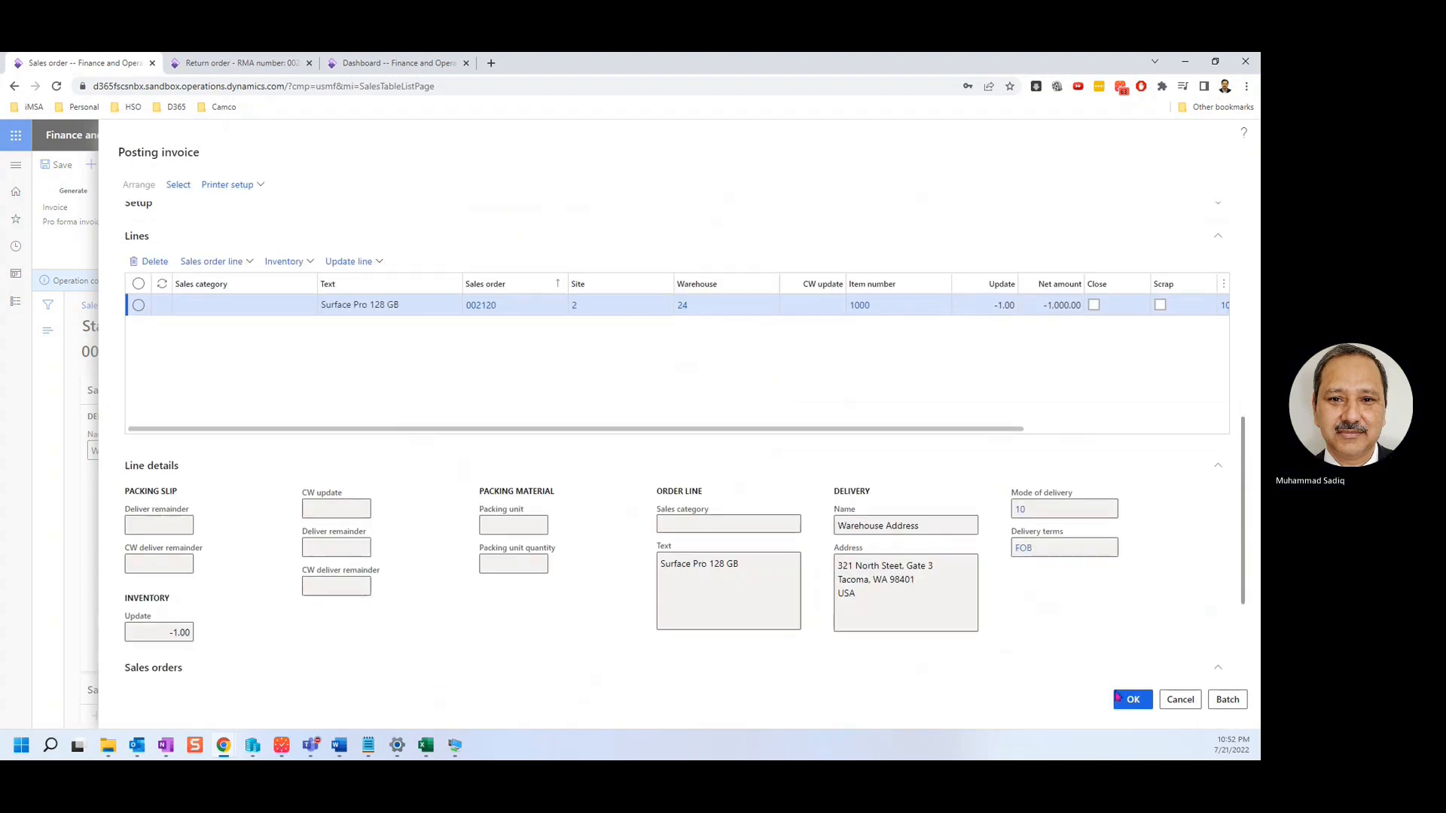
left_click(1132, 699)
left_click(706, 413)
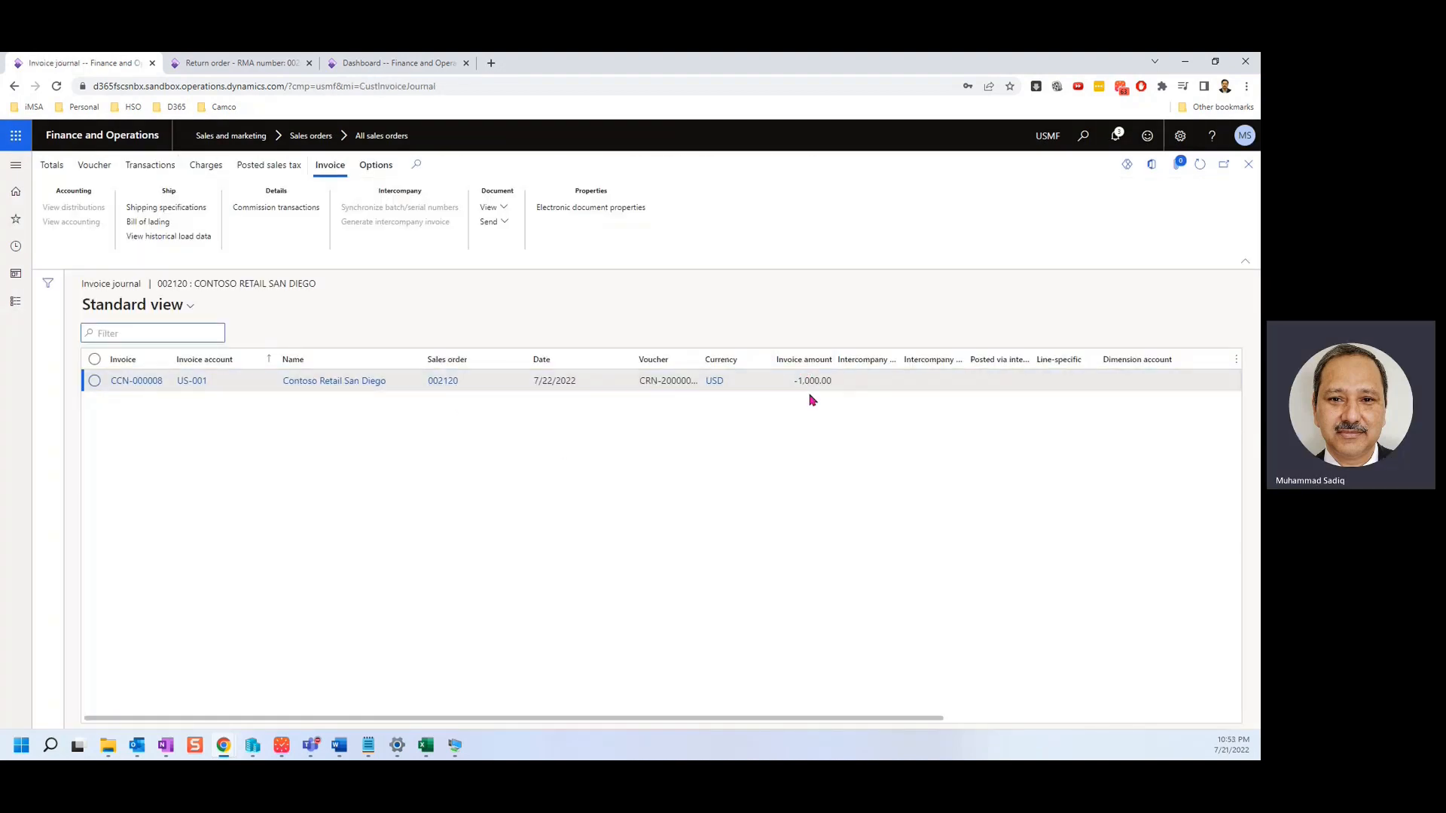
Review the voucher transactions of credit note CCN-000008, then close them and the invoice journal.
left_click(801, 386)
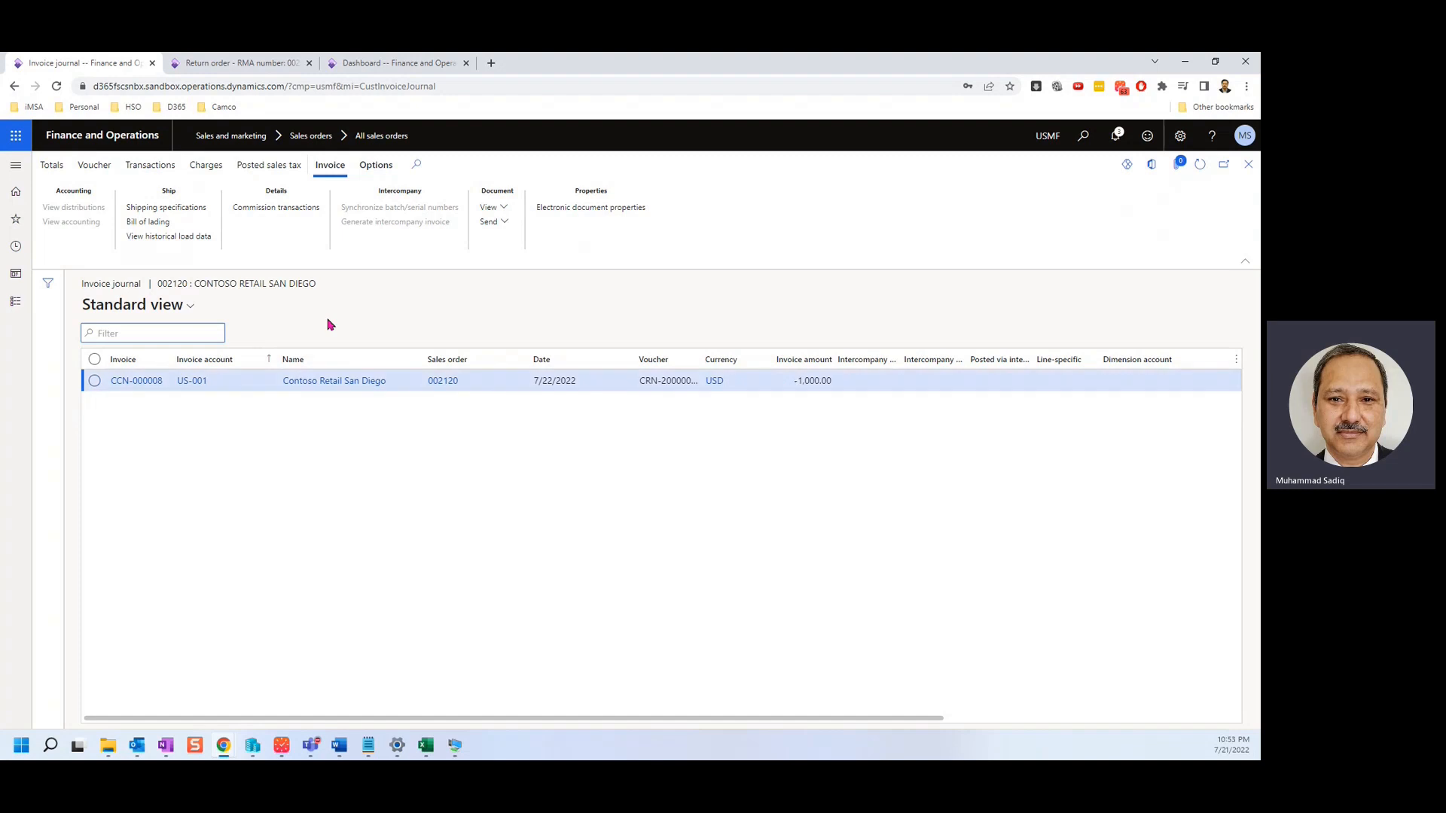
left_click(94, 165)
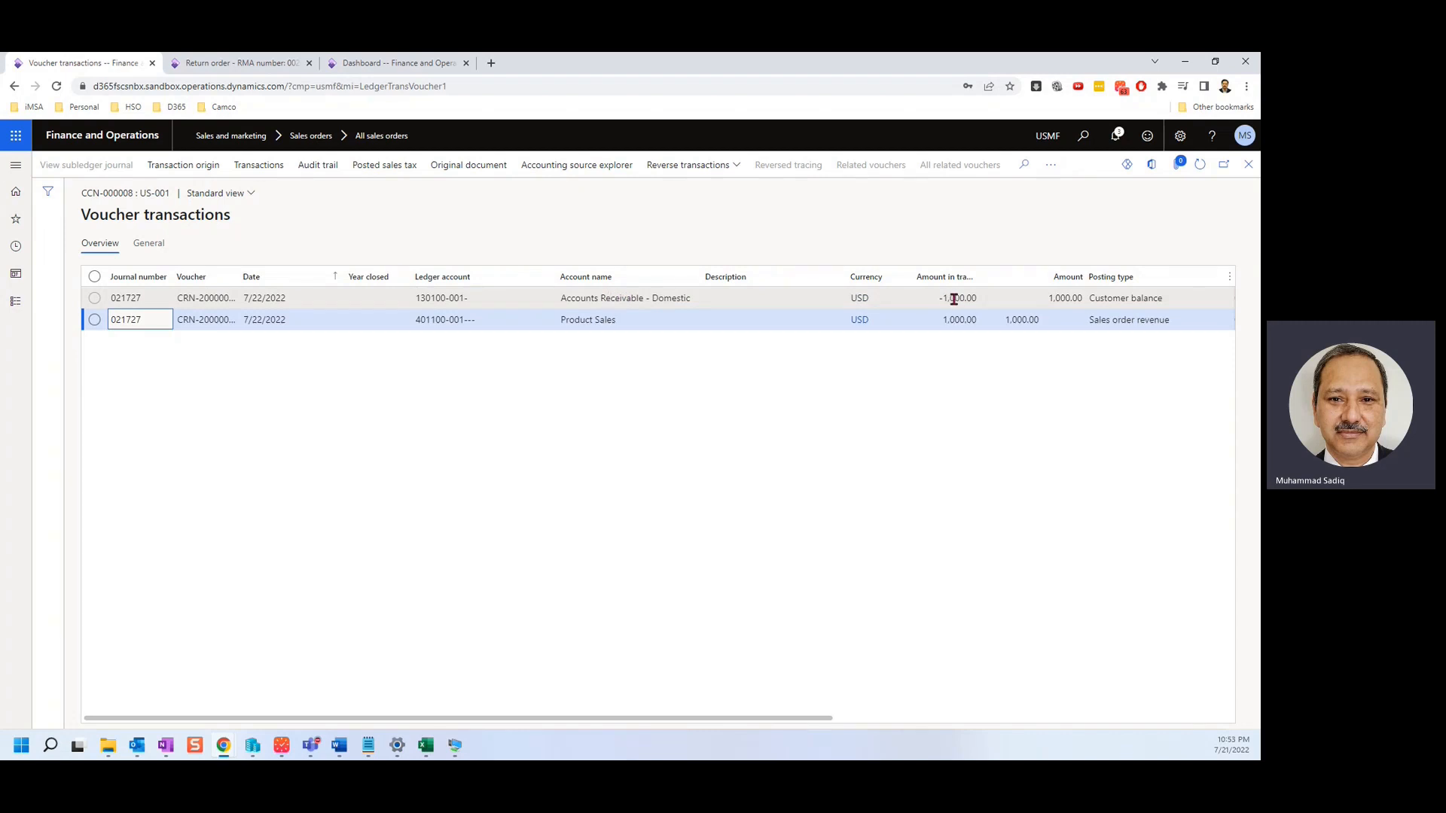
left_click(1250, 173)
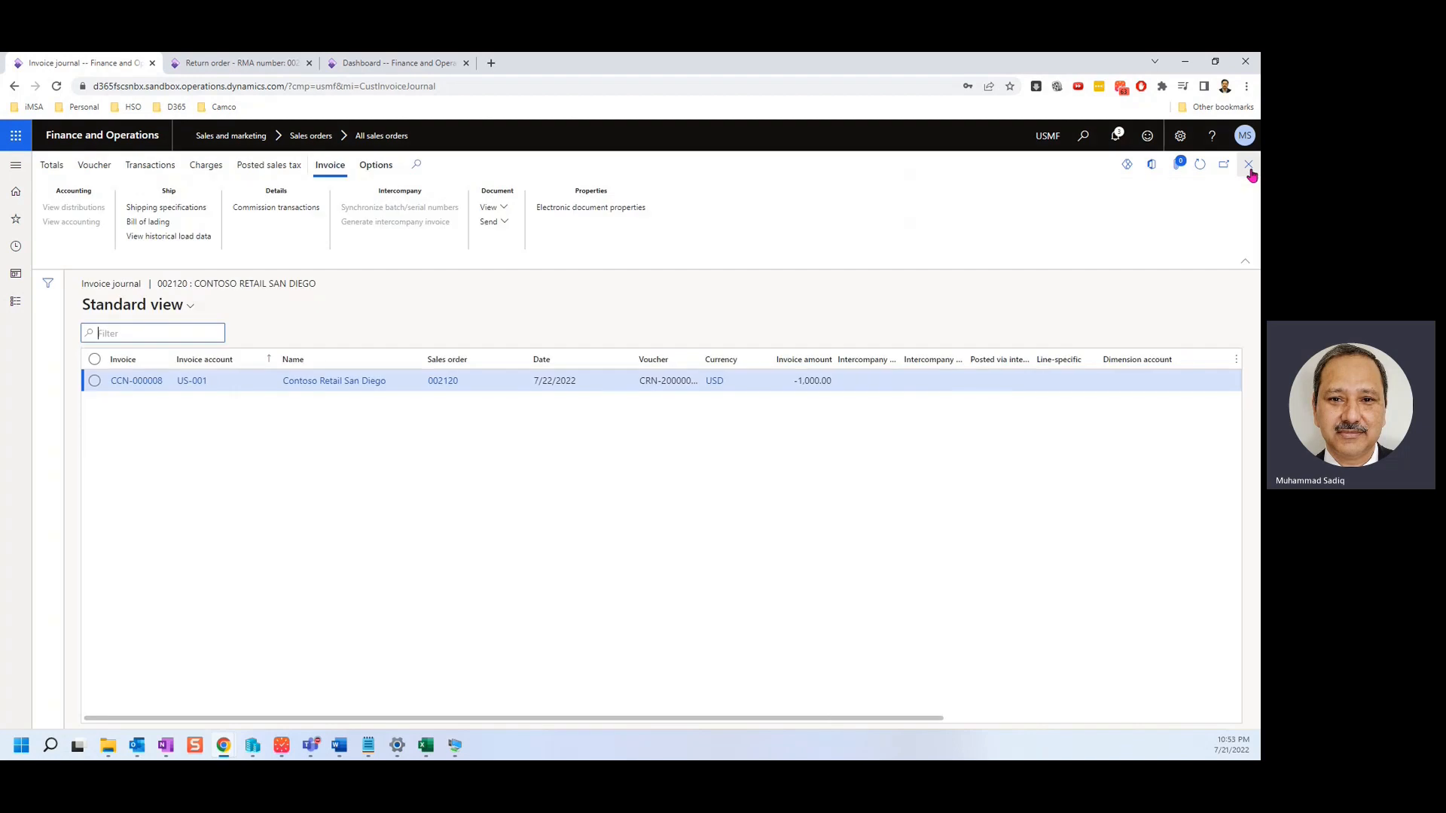
left_click(1248, 166)
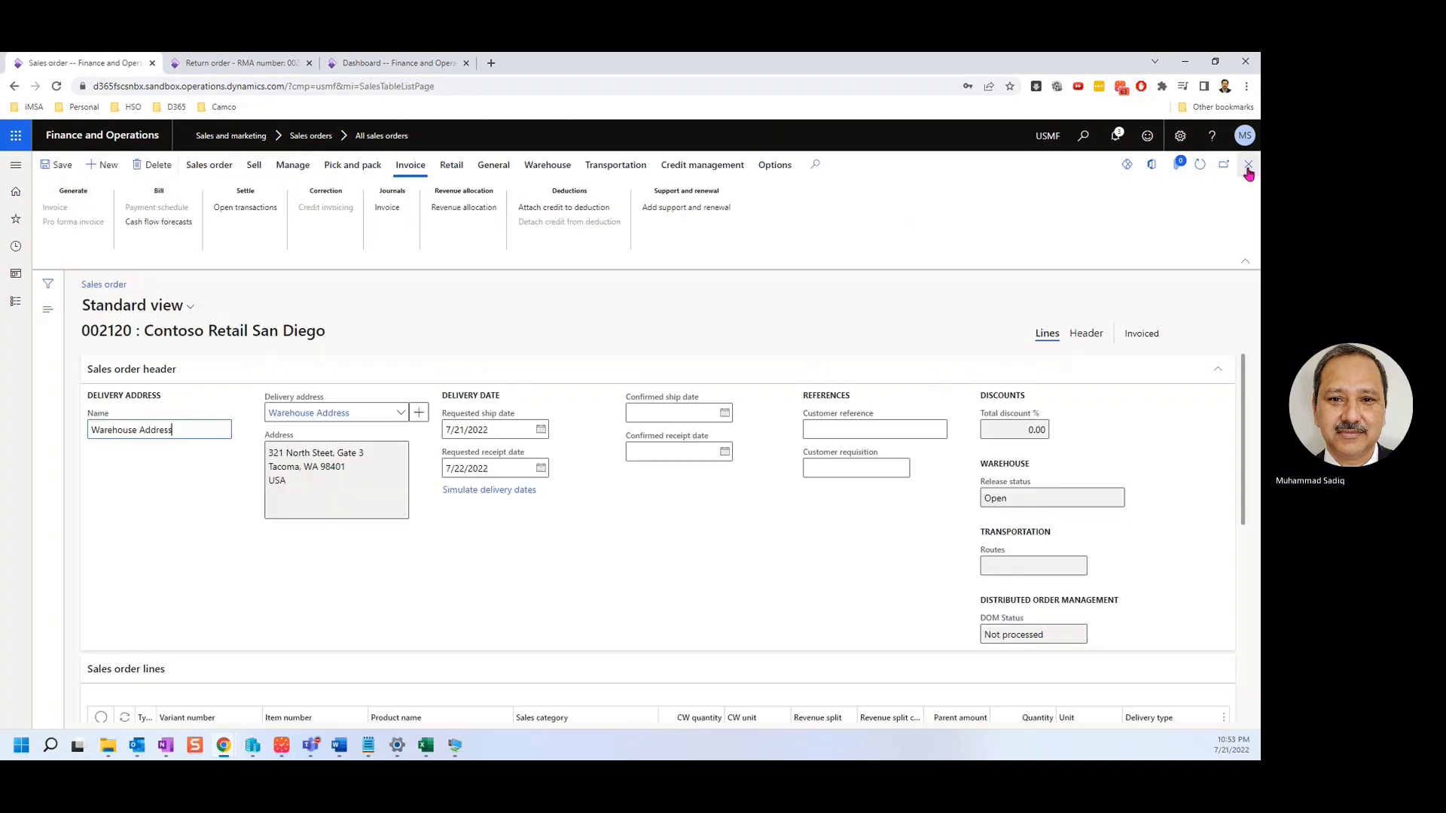
Go back to All sales orders and open replacement order 002121.
left_click(108, 306)
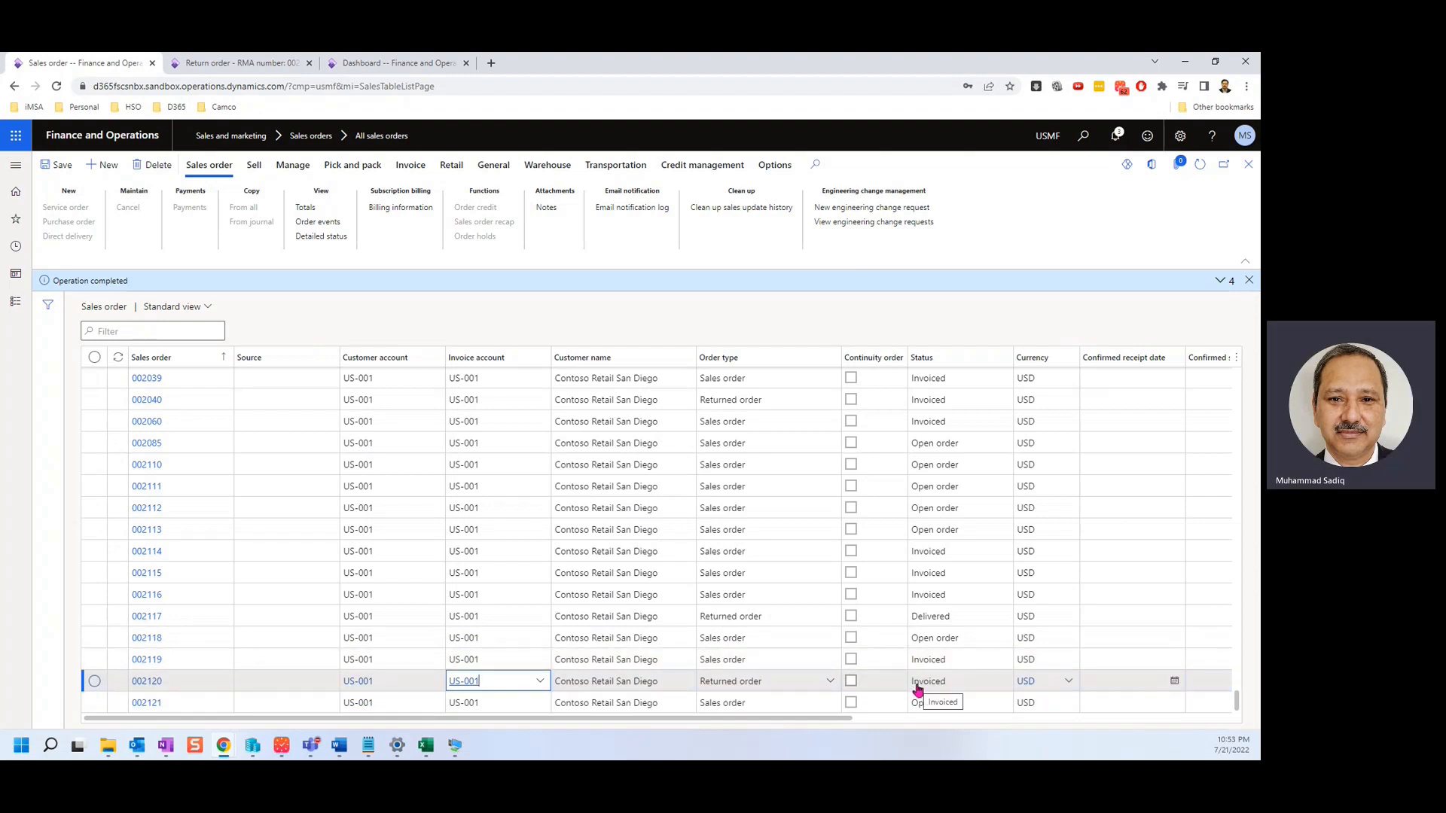
left_click(150, 706)
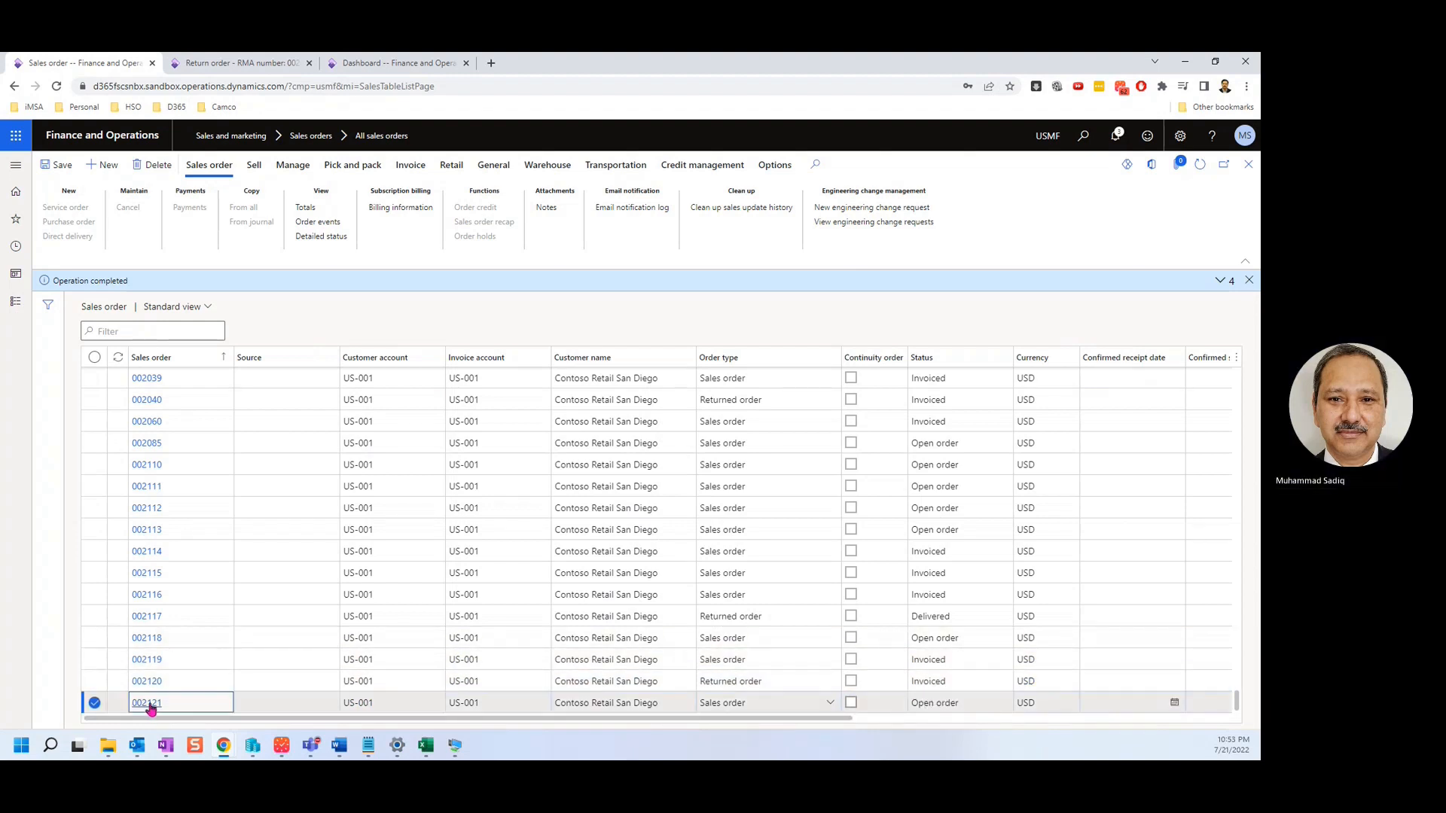
left_click(149, 704)
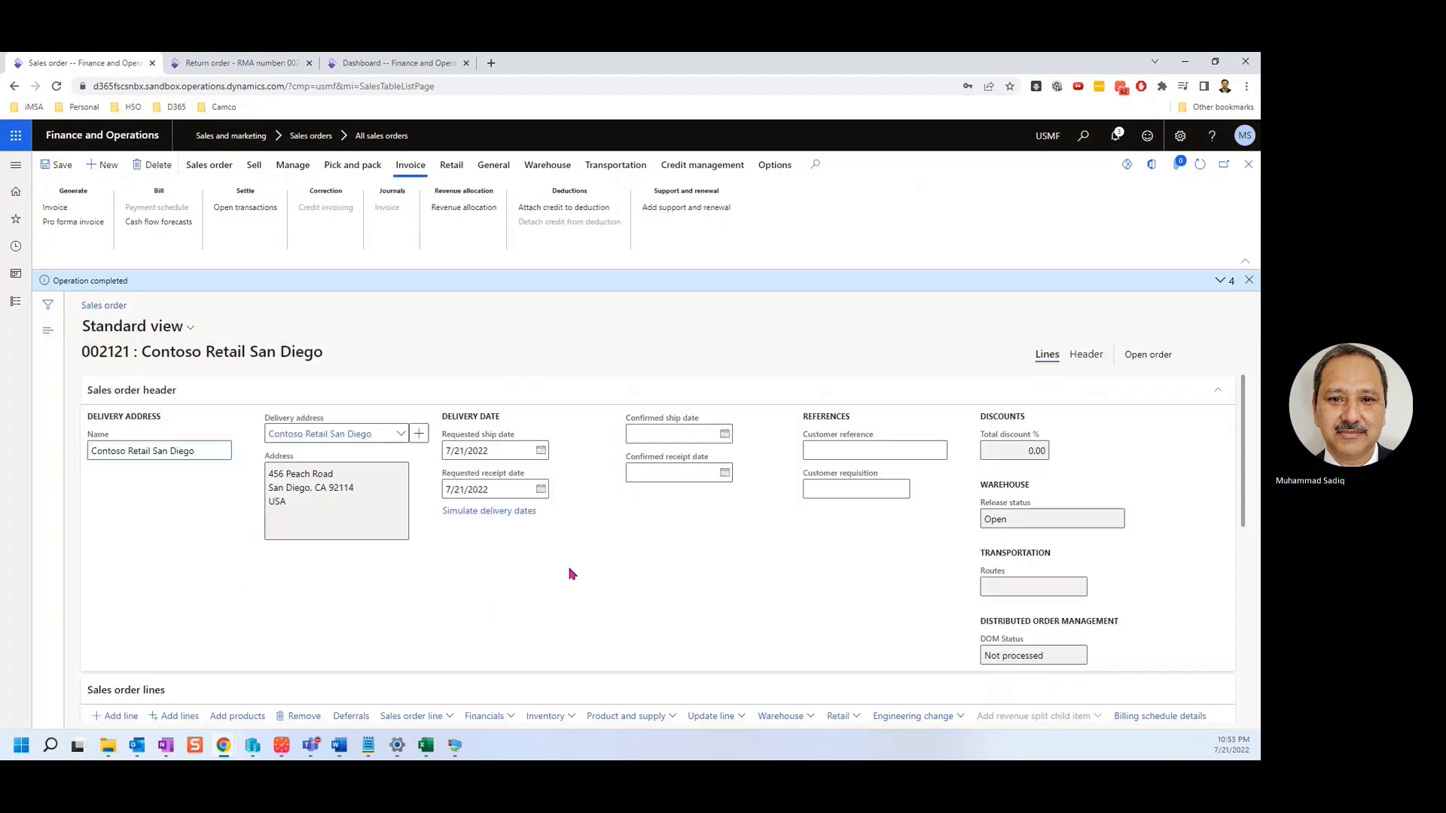
Check order 002121's related orders, finding none, and close the list.
left_click(209, 164)
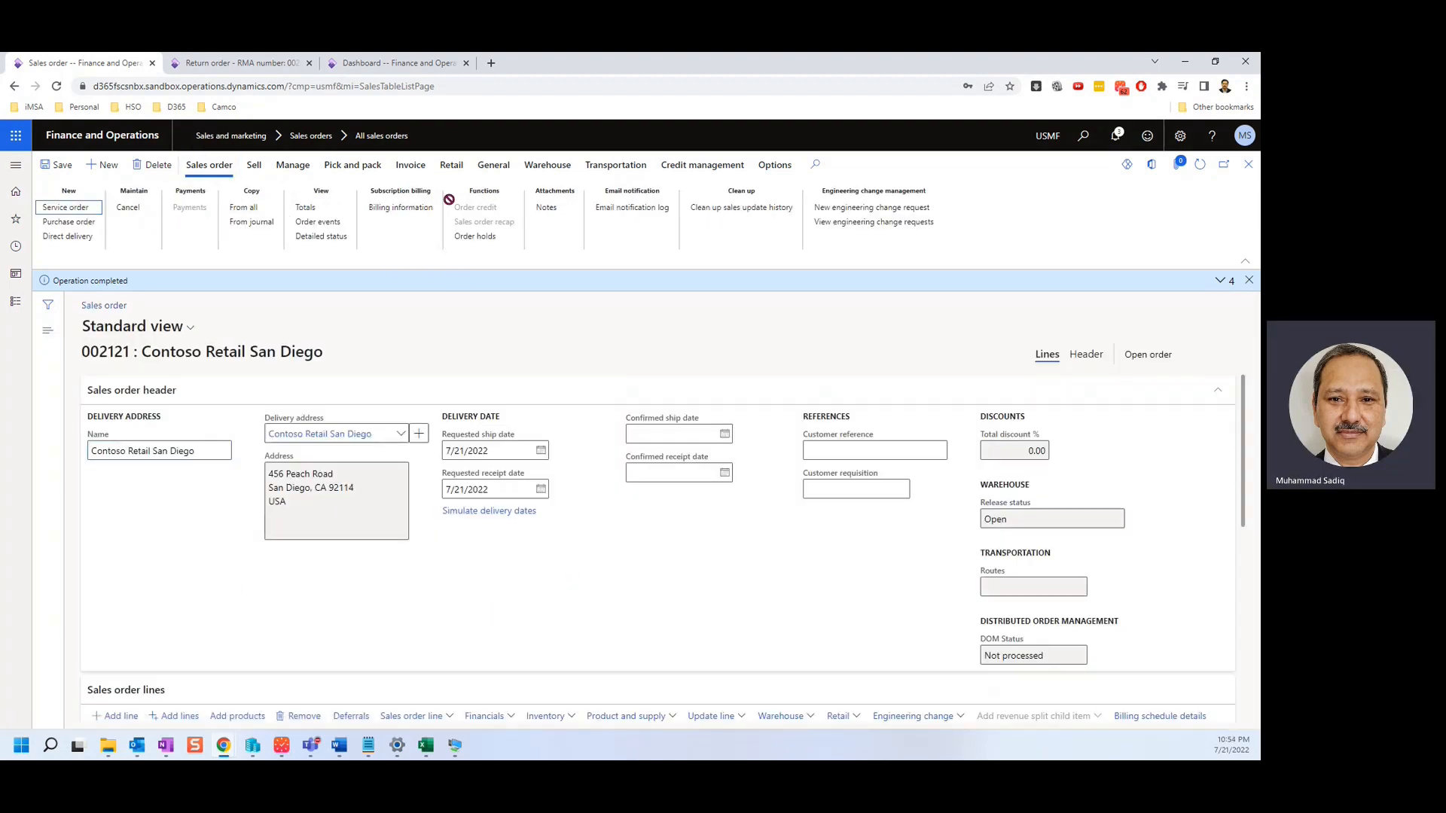
left_click(493, 164)
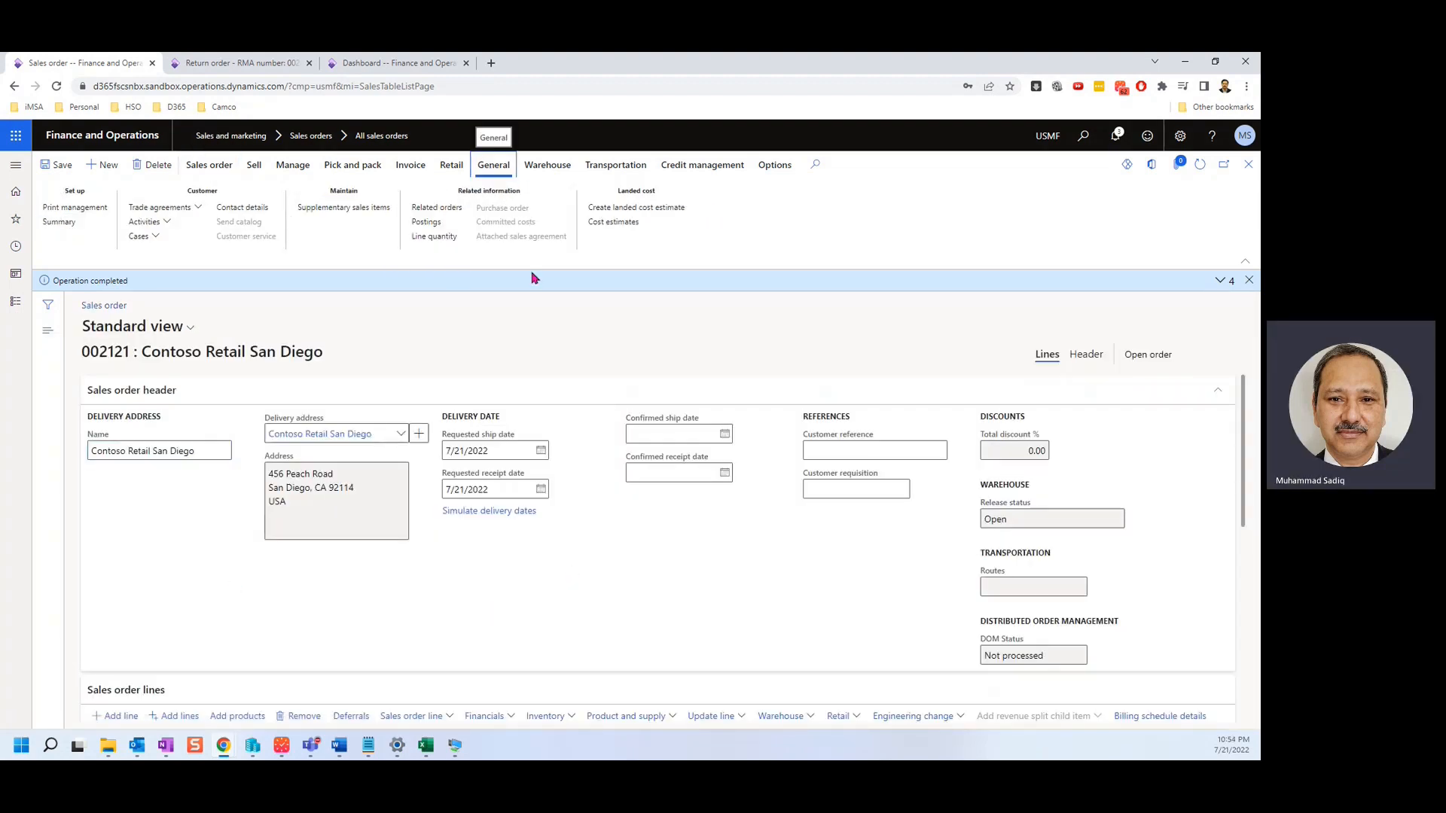
left_click(437, 208)
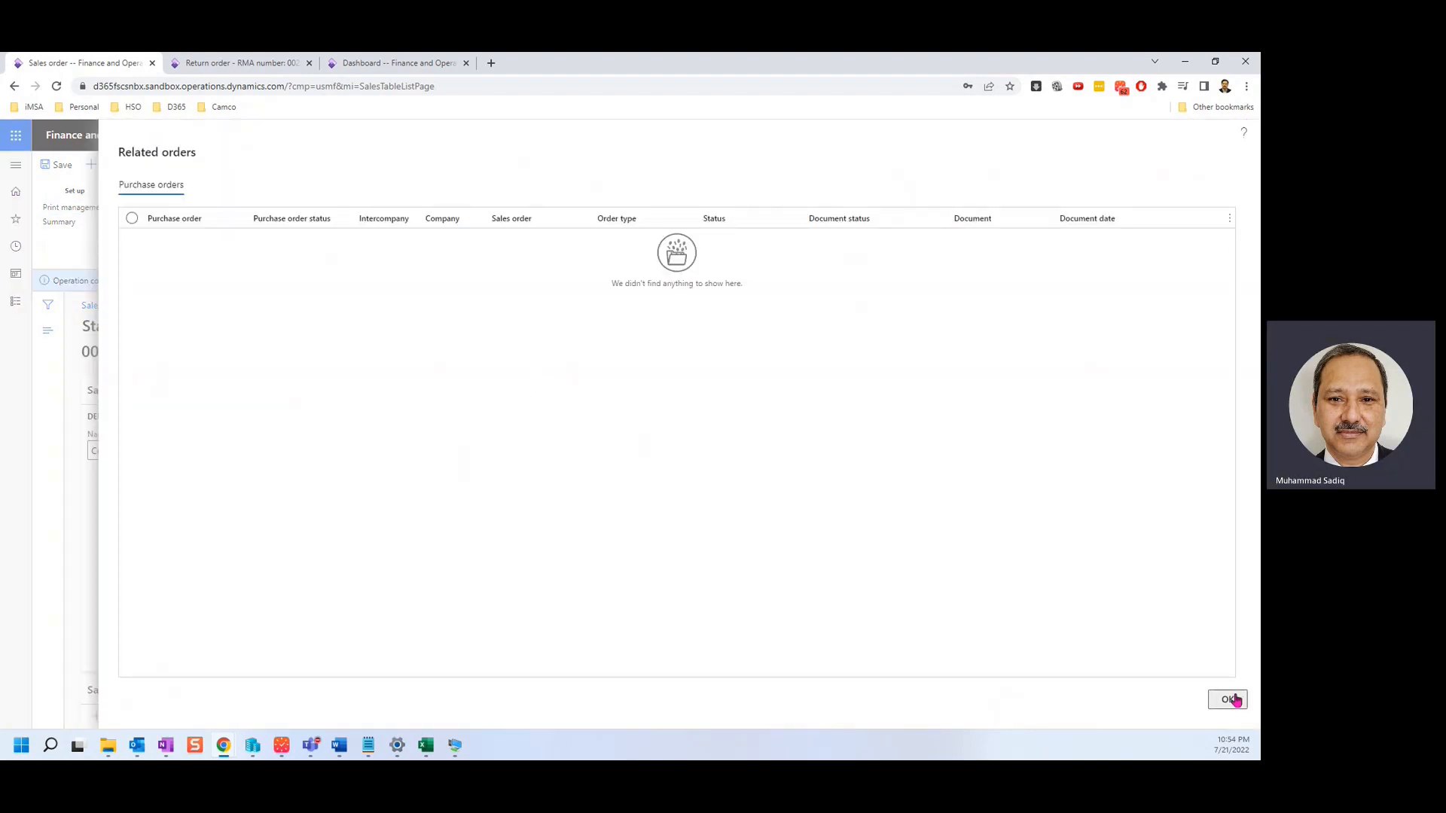
left_click(1227, 699)
Browse the order's ribbon tabs, then show the header details linking it to RMA 00207.
left_click(223, 166)
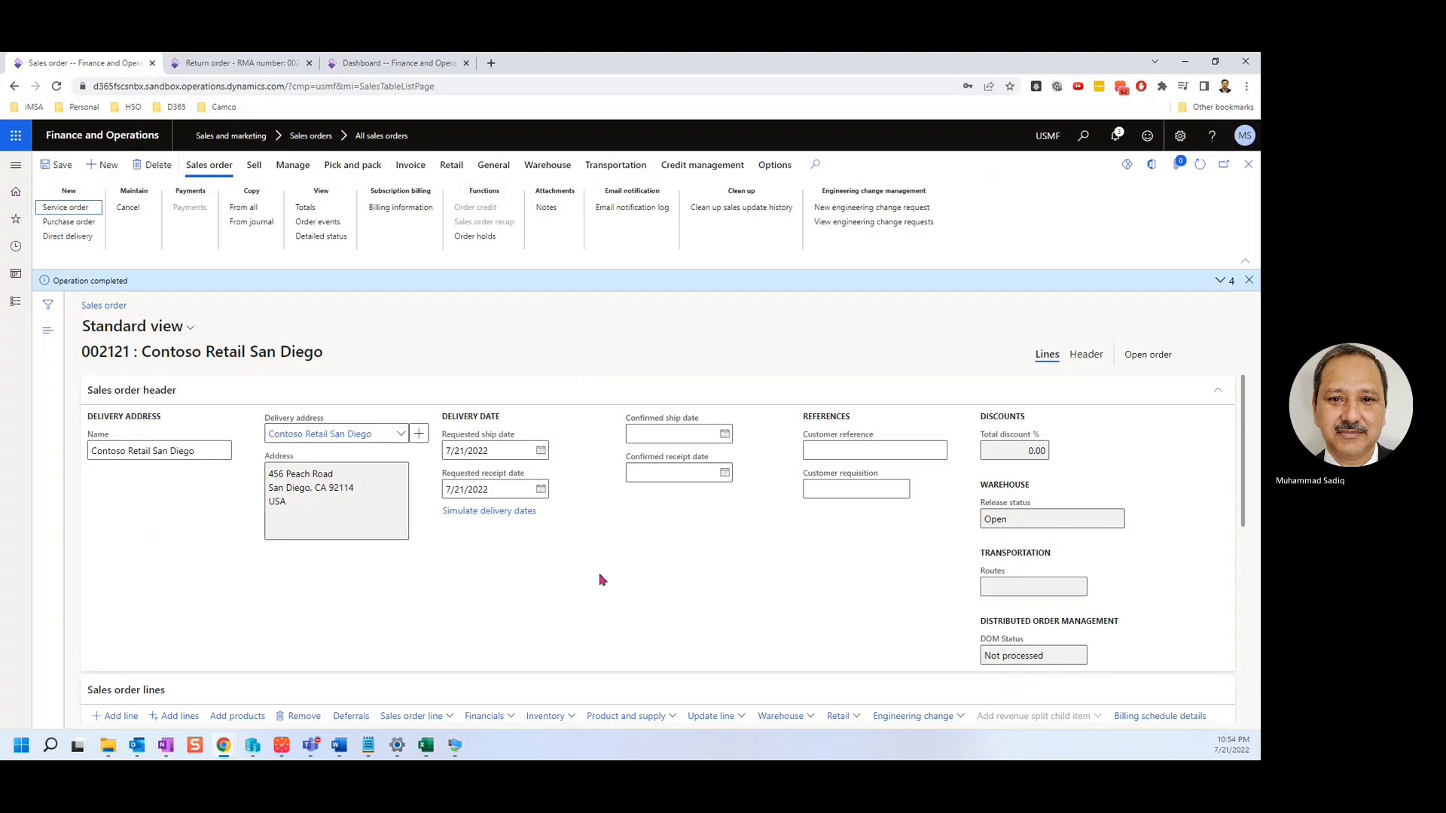
left_click(253, 165)
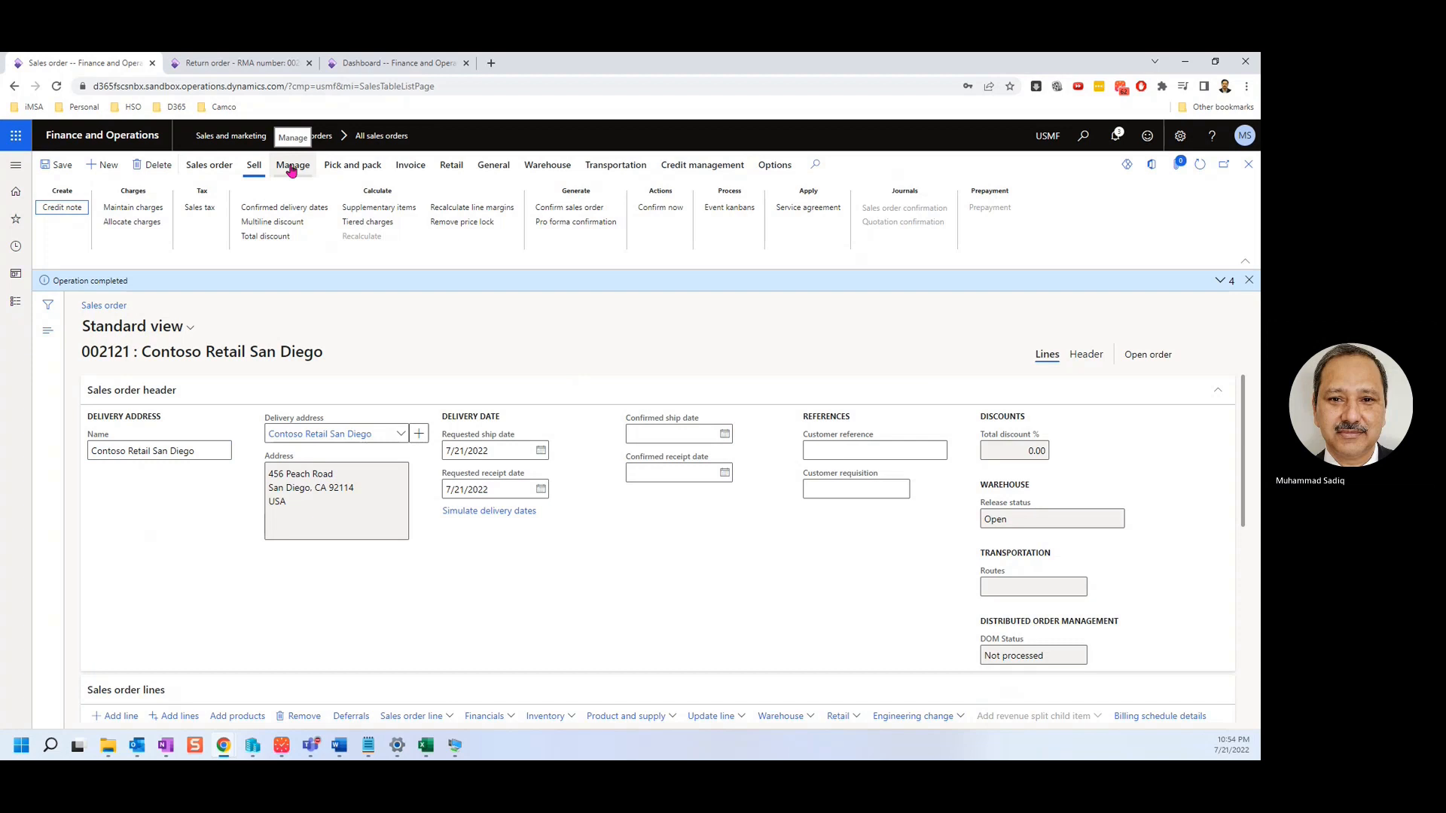
left_click(352, 166)
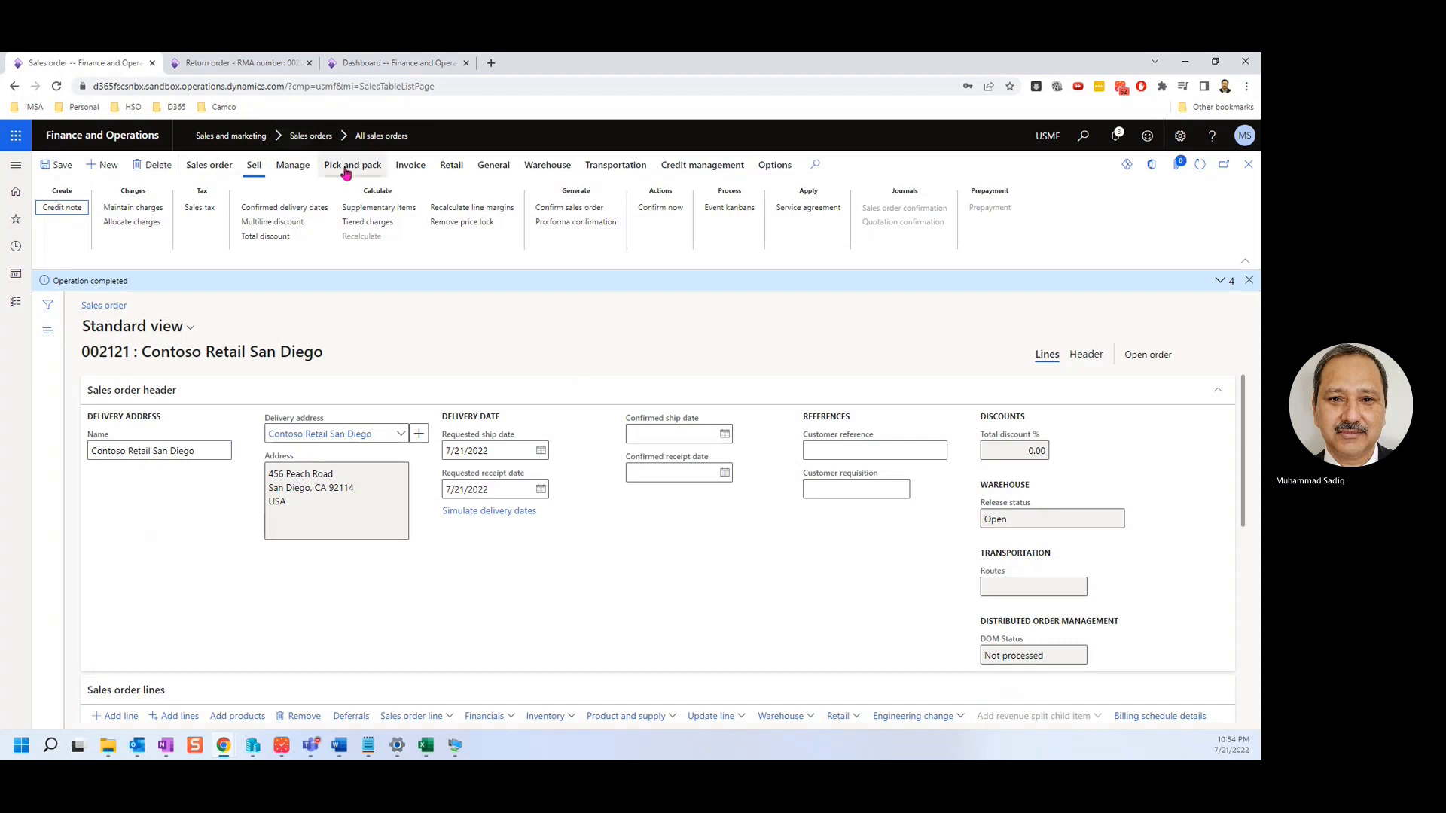
left_click(411, 166)
left_click(450, 166)
left_click(493, 165)
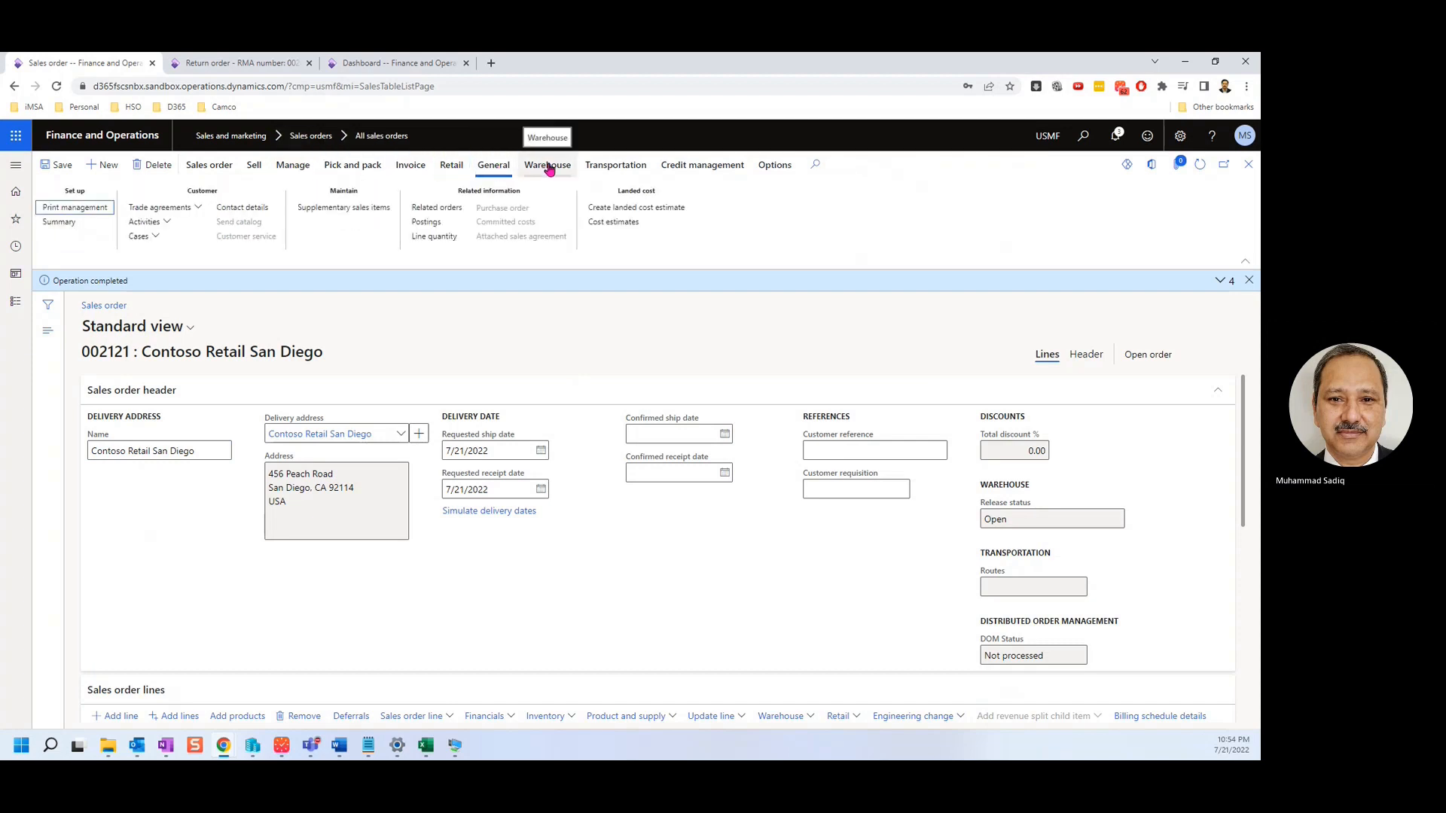
left_click(203, 167)
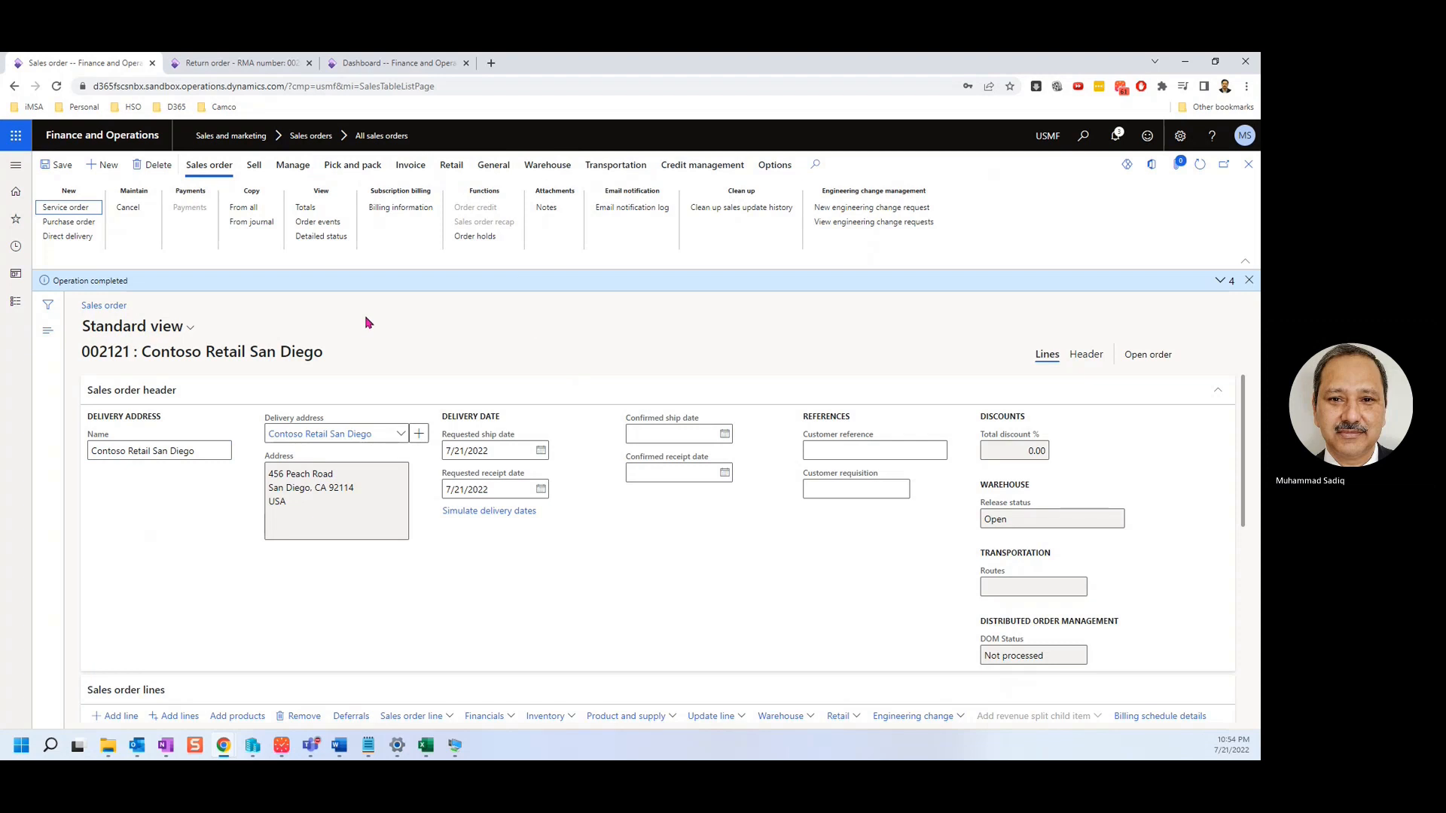
left_click(254, 168)
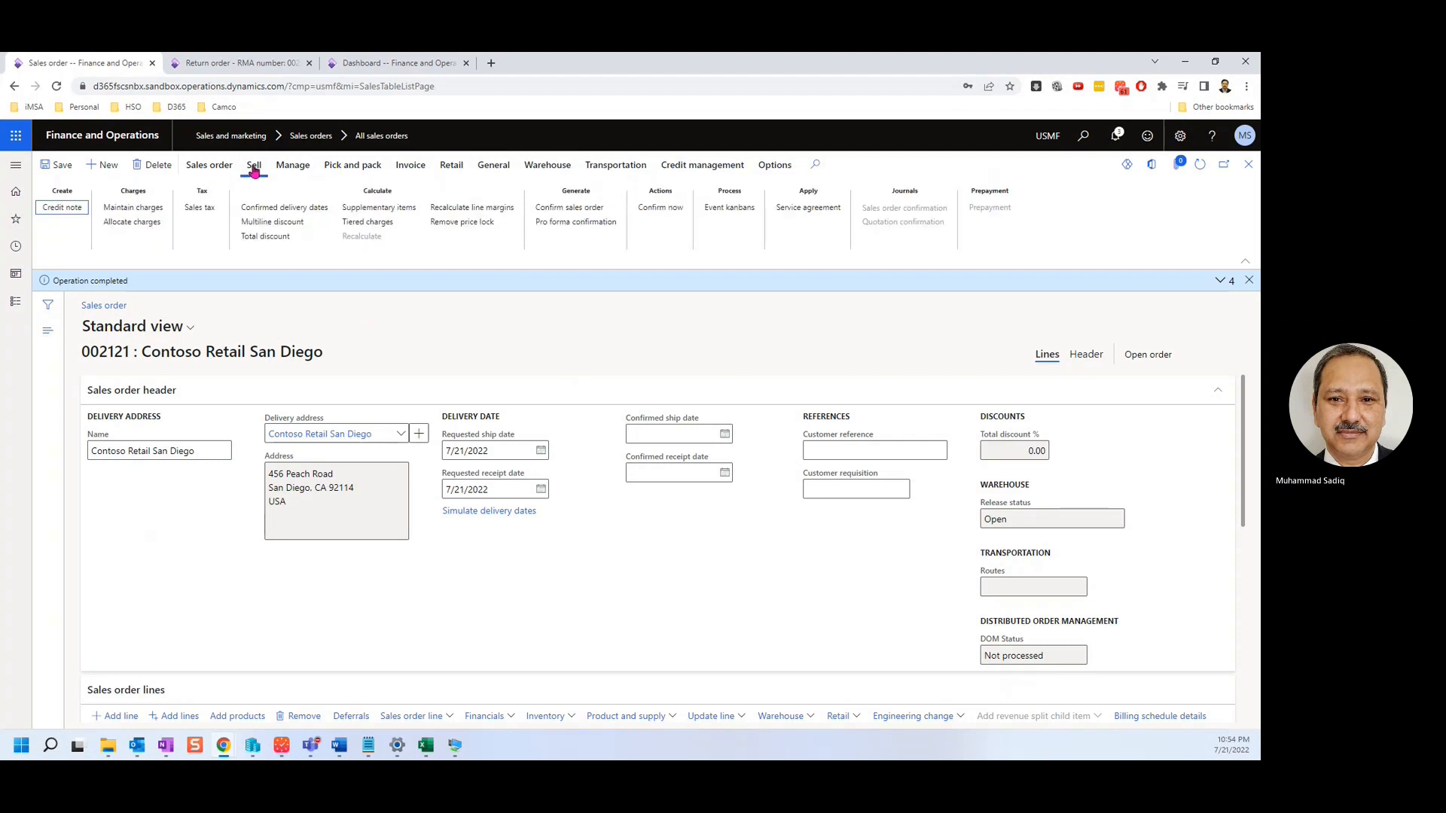
left_click(293, 167)
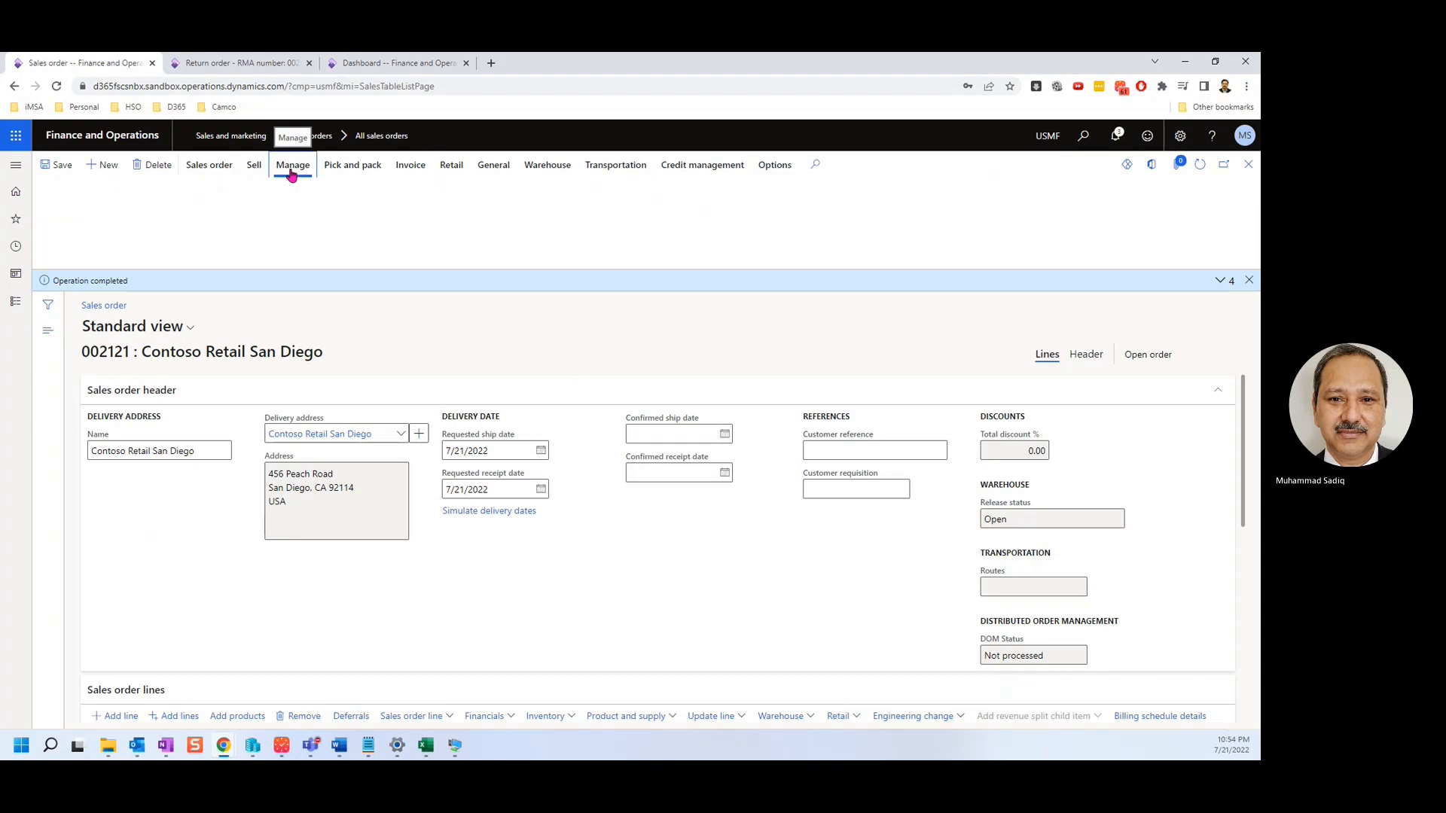
left_click(352, 167)
left_click(209, 166)
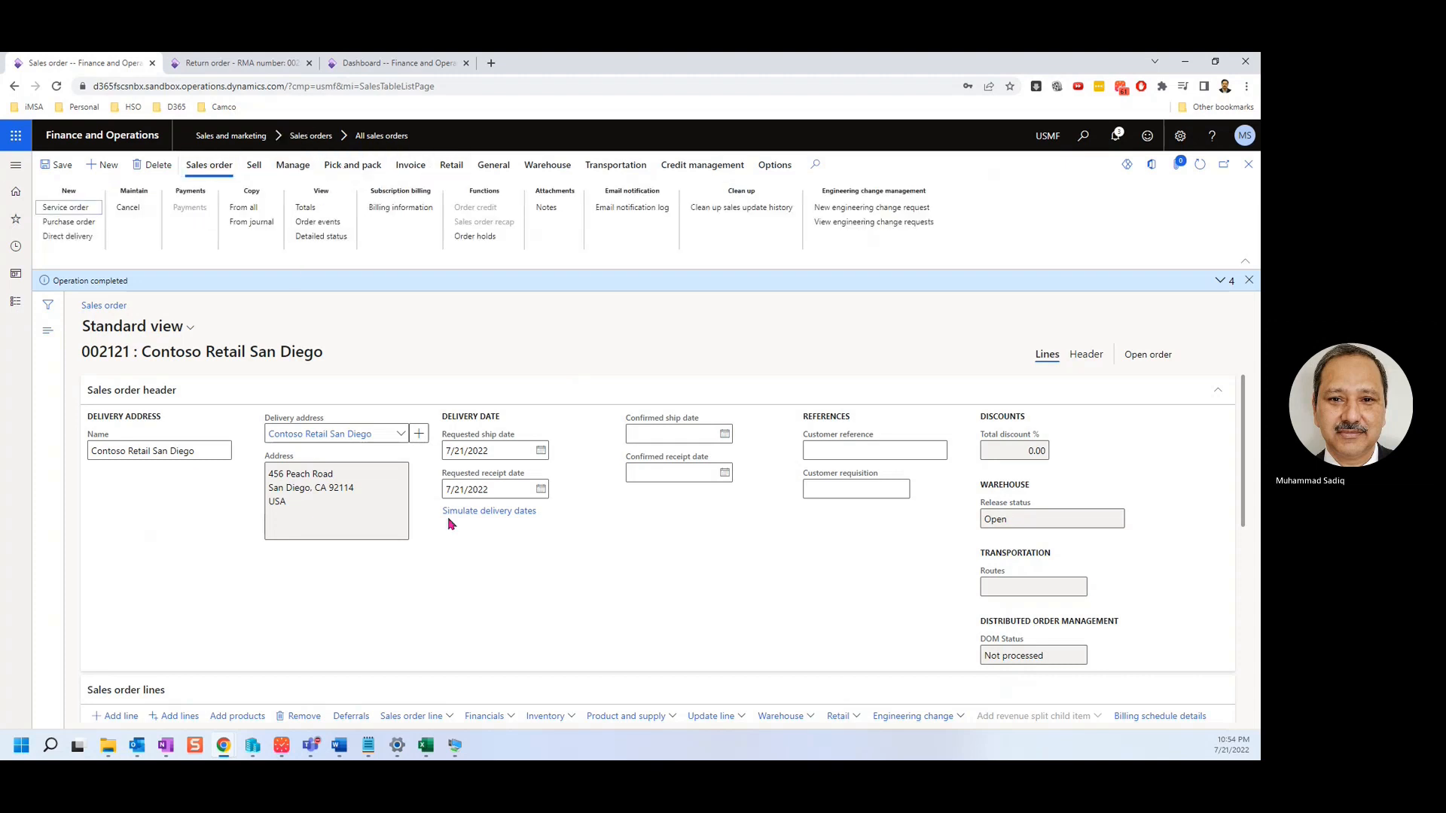
left_click(1085, 357)
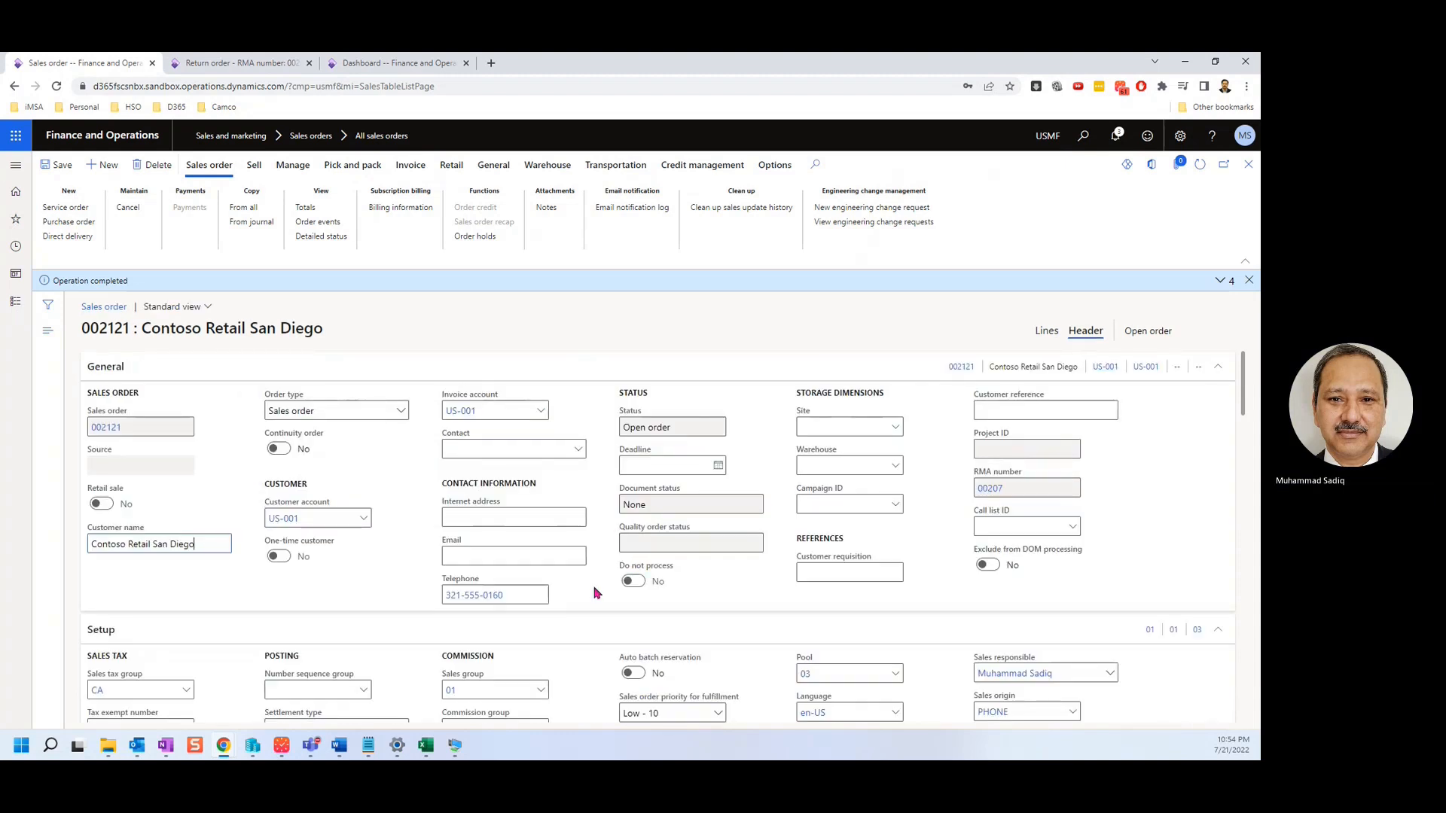
left_click(989, 489)
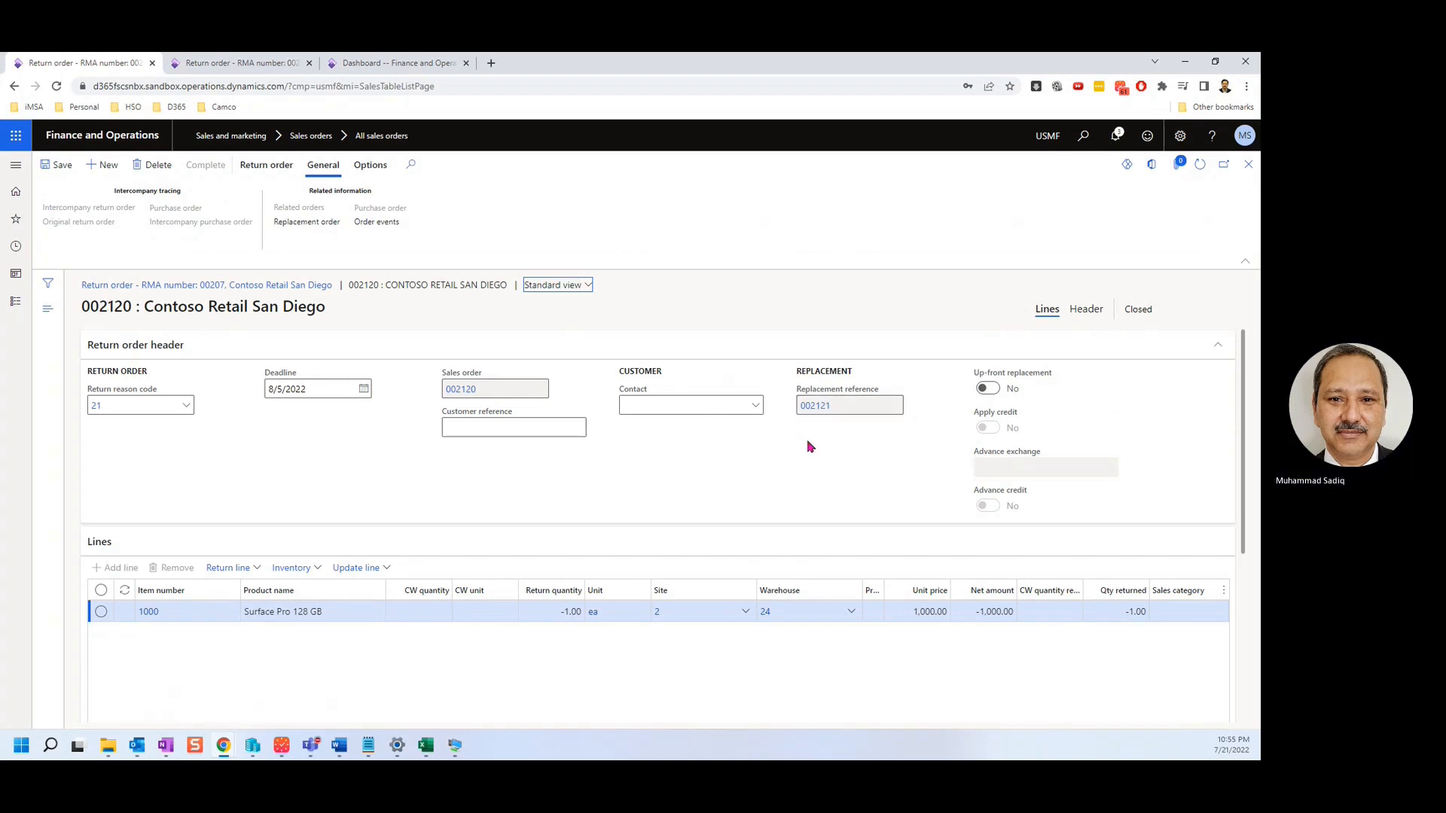
left_click(1248, 164)
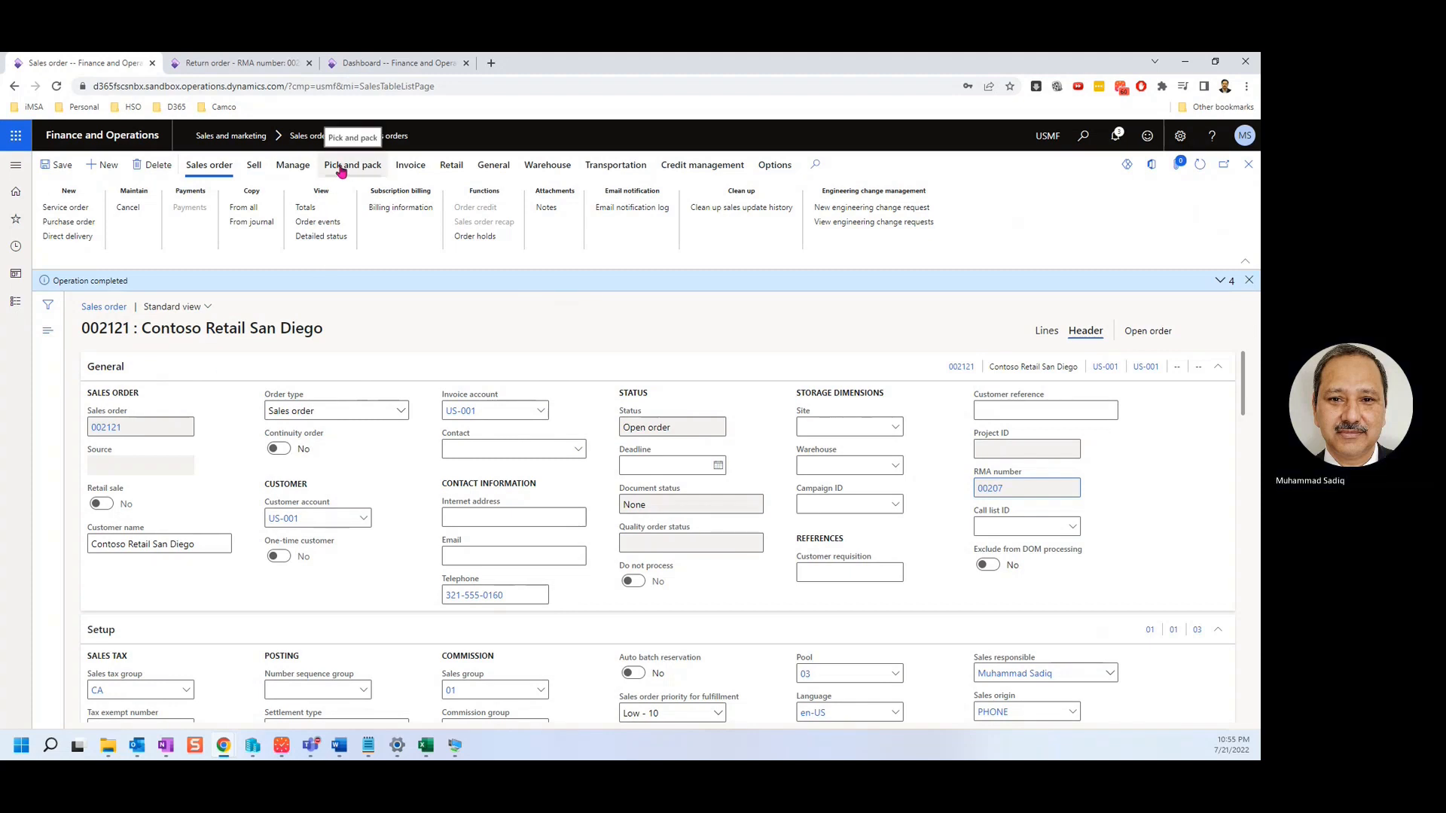
scroll(420, 503, "down", 2)
scroll(419, 503, "up", 2)
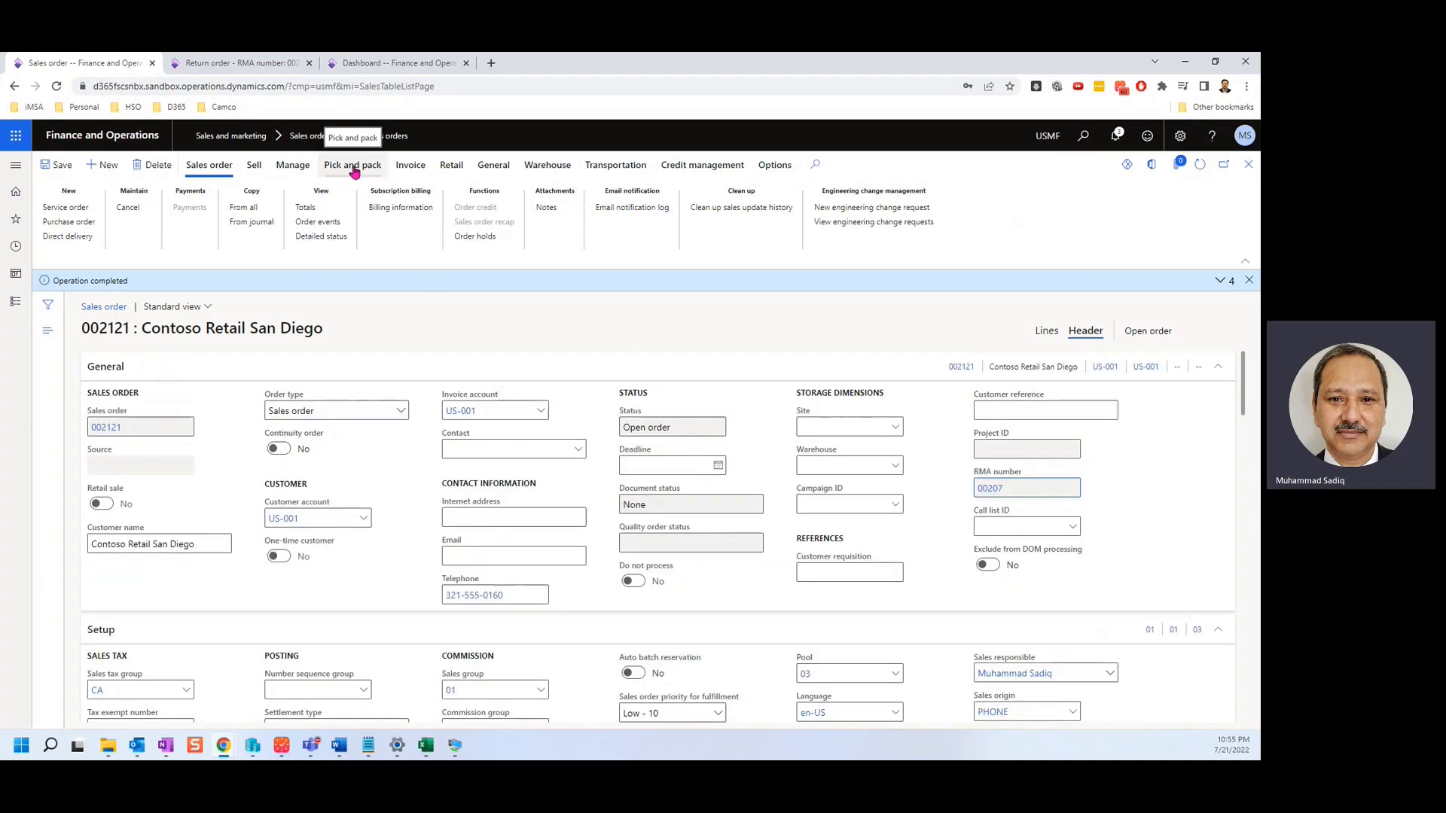